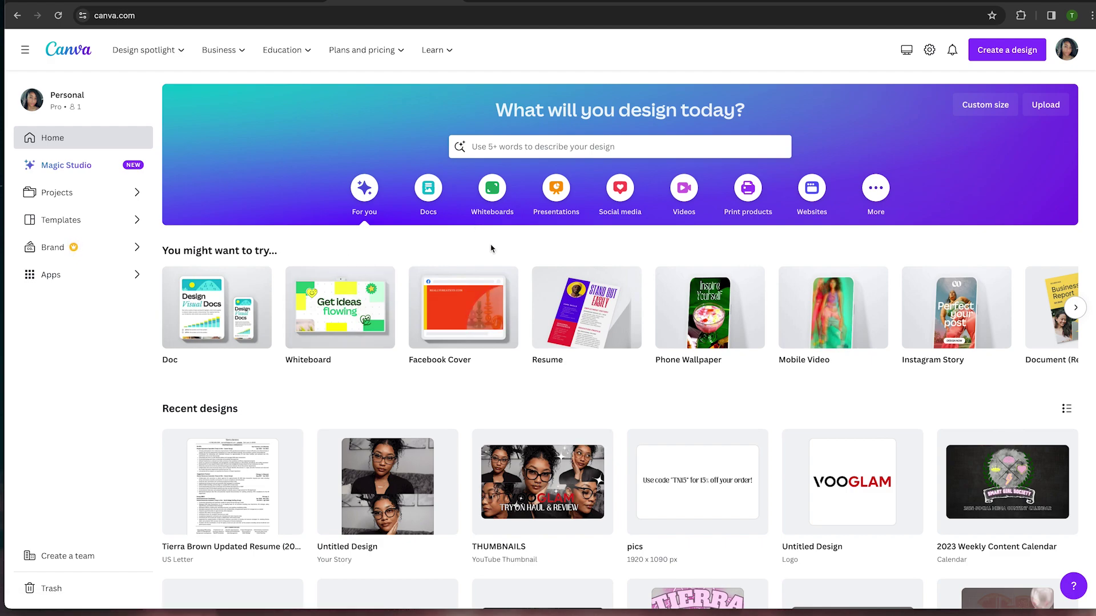
Step: Create a LinkedIn Profile Picture design by searching the design types for "profile picture"
{"action": "left_click", "coordinate": [998, 55]}
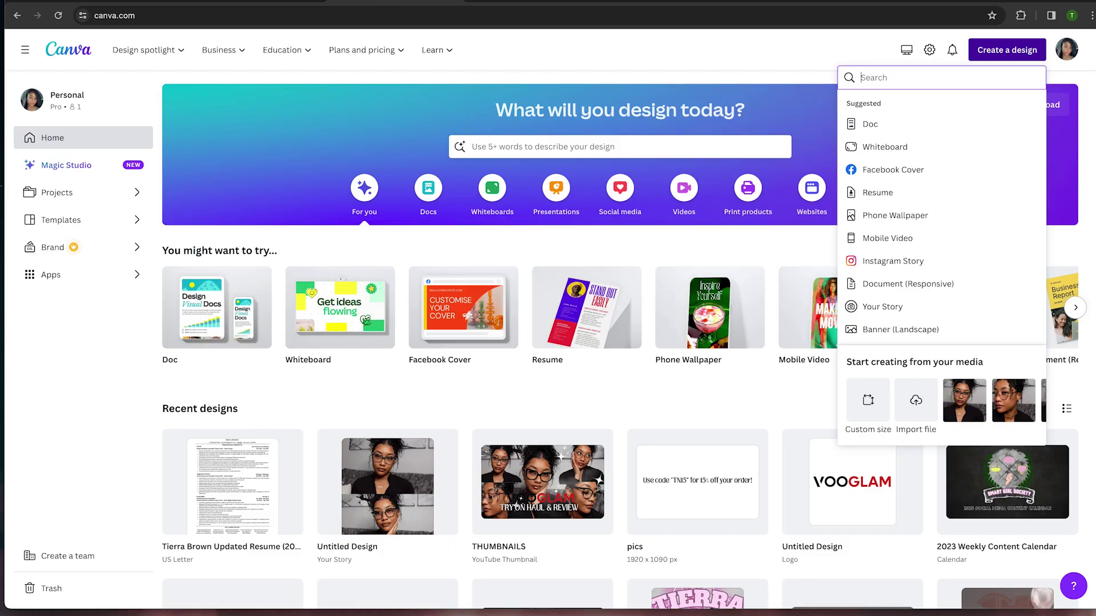
{"action": "type", "text": "profile picture"}
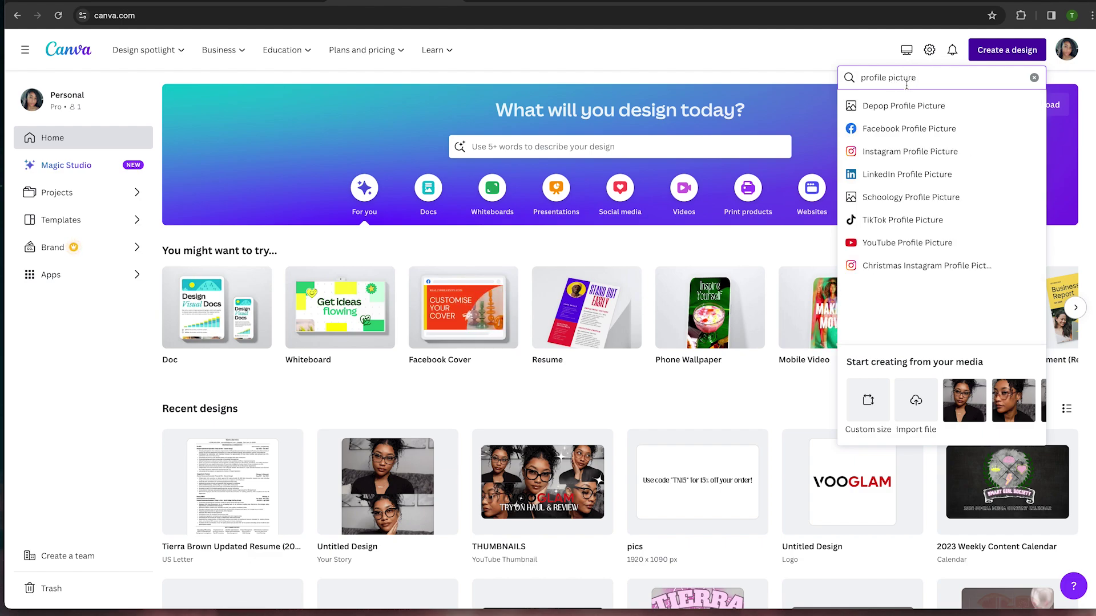
{"action": "left_click", "coordinate": [892, 175]}
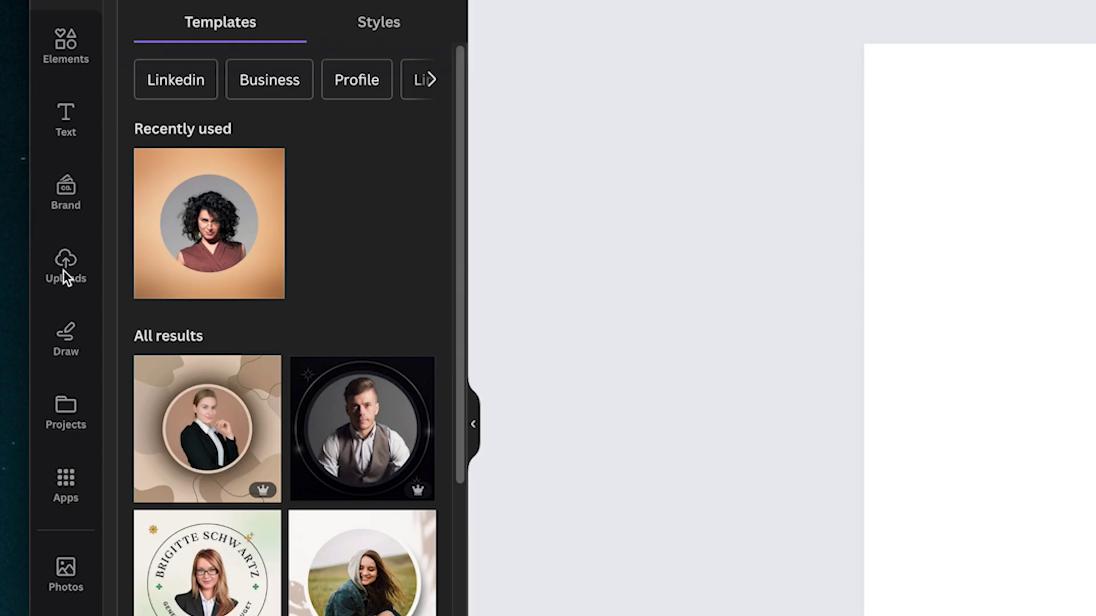
Step: Upload IMG_5978.jpg from the Downloads folder and place the photo on the blank page
{"action": "left_click", "coordinate": [29, 250]}
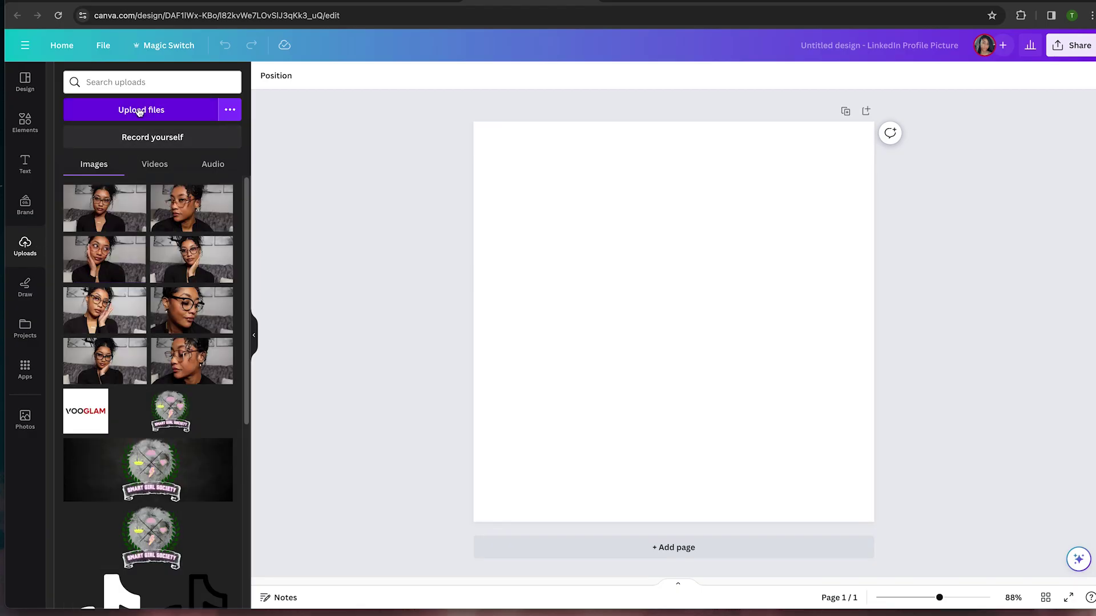
{"action": "left_click", "coordinate": [175, 113]}
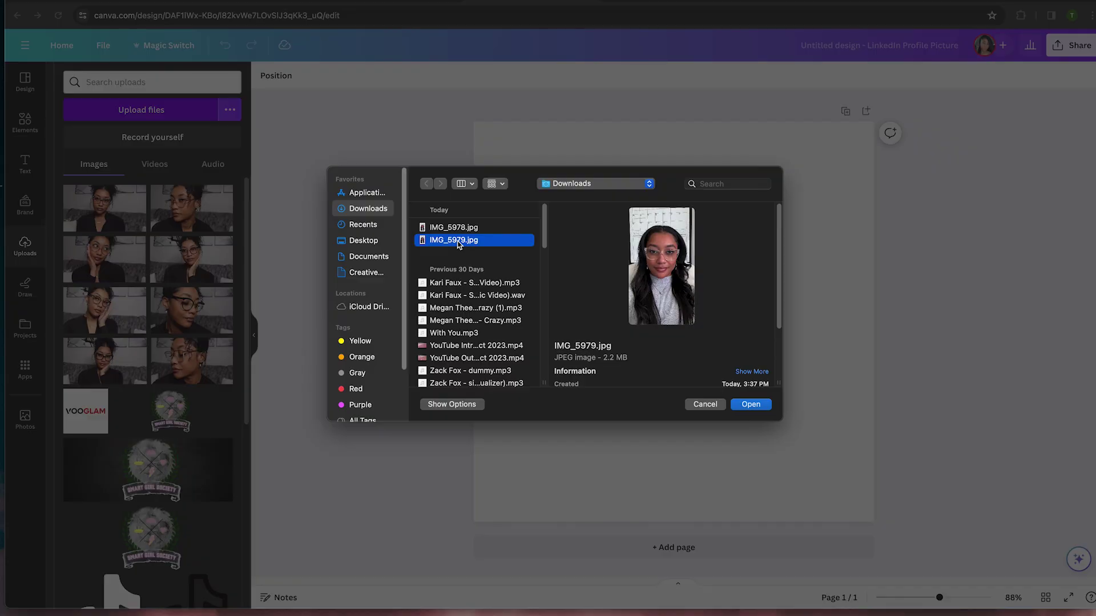
{"action": "left_click", "coordinate": [455, 227]}
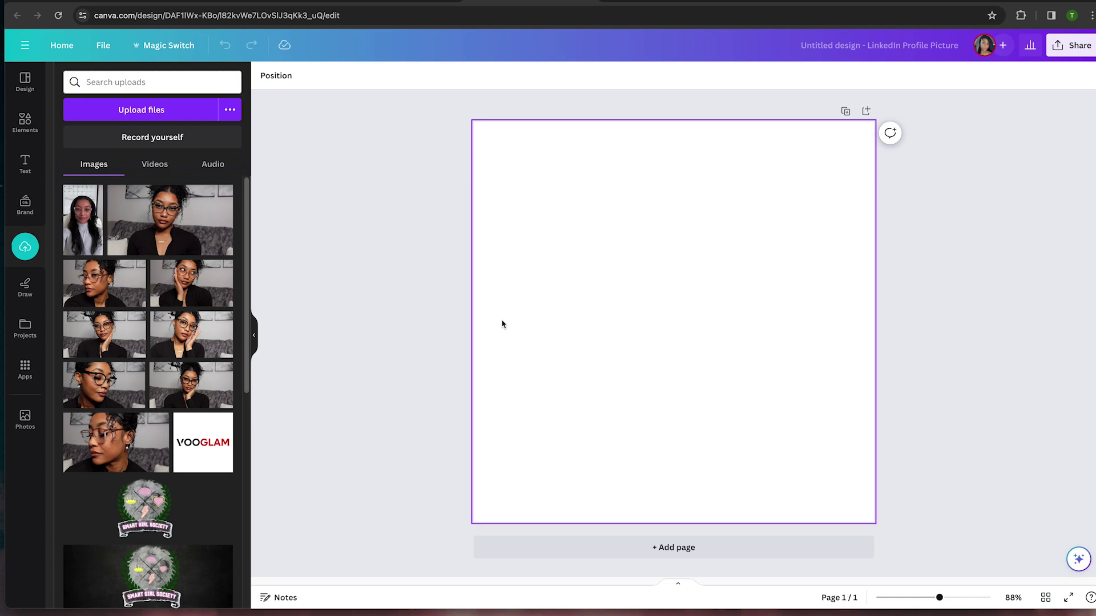
{"action": "left_click_drag", "start_coordinate": [83, 218], "coordinate": [685, 253]}
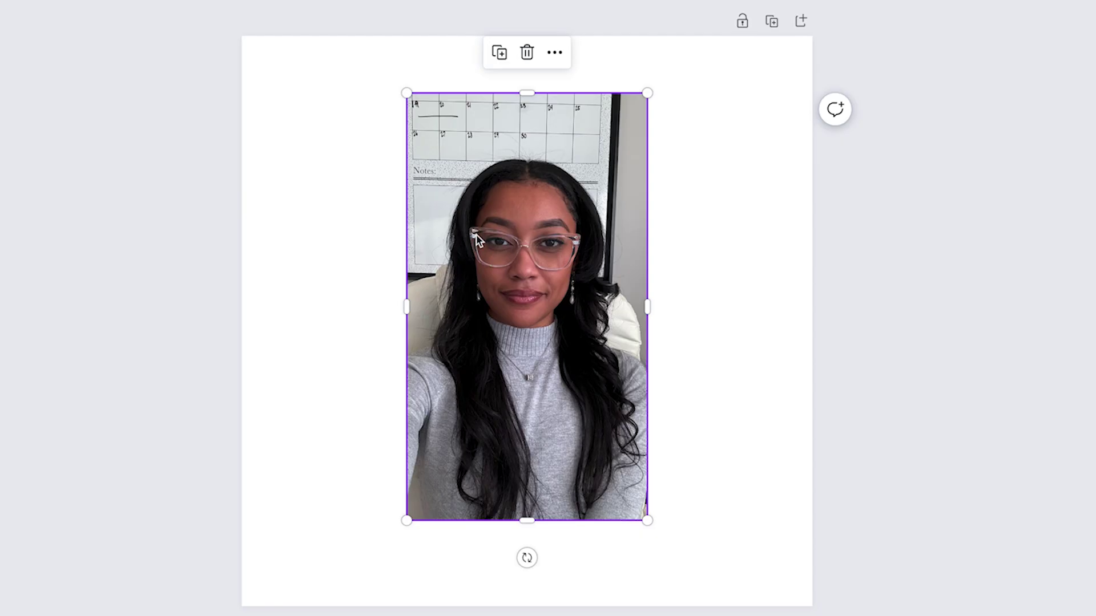
Step: Crop the excess from the photo's top and bottom edges and centre it horizontally on the page
{"action": "left_click_drag", "start_coordinate": [519, 92], "coordinate": [530, 148]}
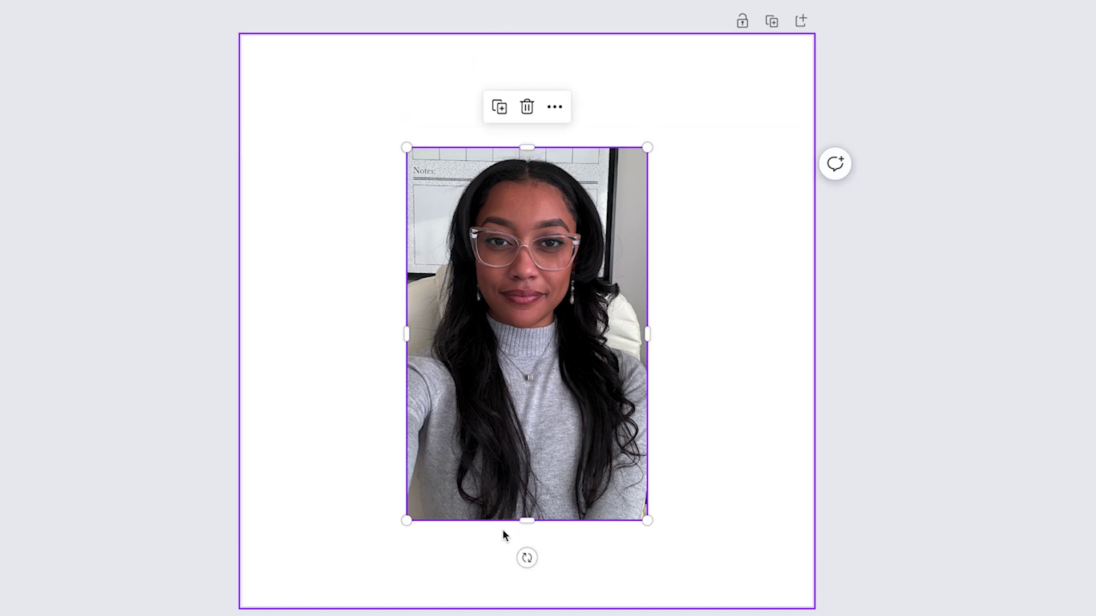
{"action": "left_click_drag", "start_coordinate": [527, 519], "coordinate": [537, 444]}
{"action": "left_click_drag", "start_coordinate": [596, 291], "coordinate": [596, 300]}
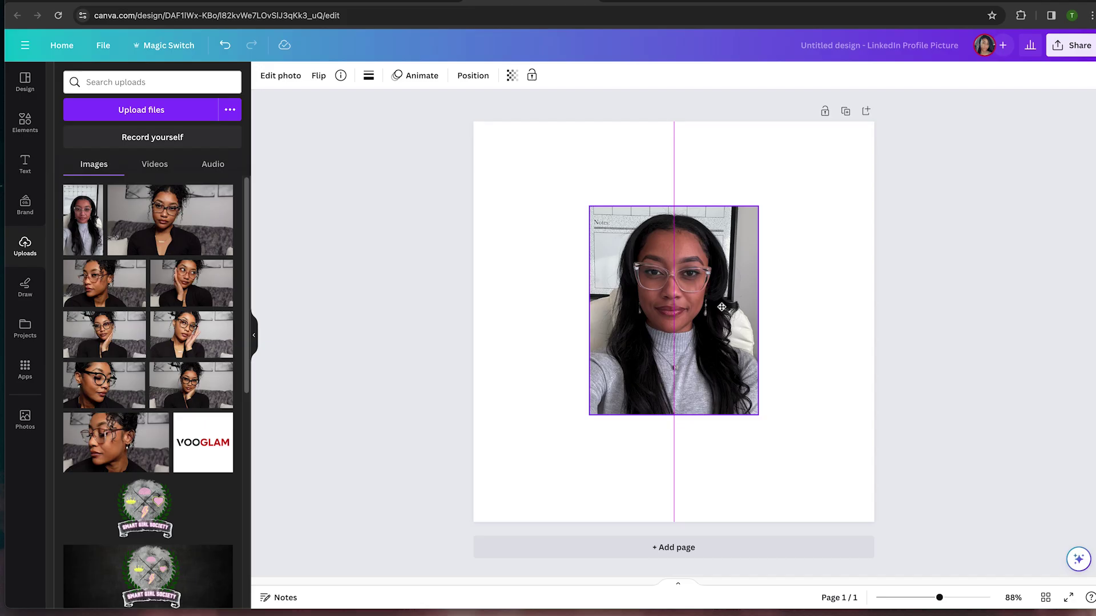
{"action": "left_click_drag", "start_coordinate": [721, 307], "coordinate": [722, 310]}
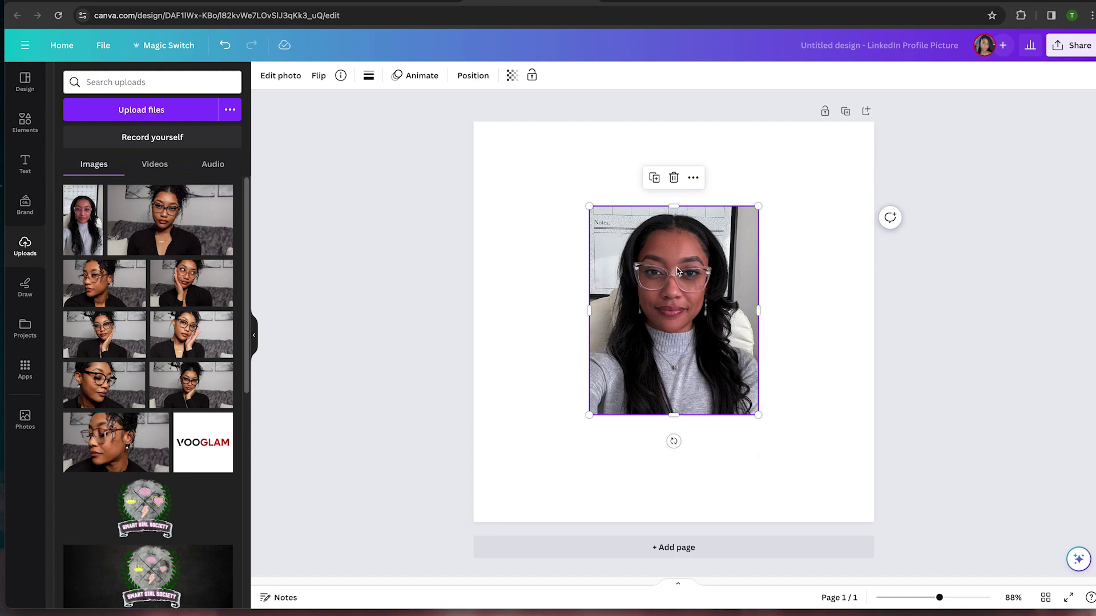
Step: Remove the background of the selfie photo with BG Remover
{"action": "left_click", "coordinate": [278, 78]}
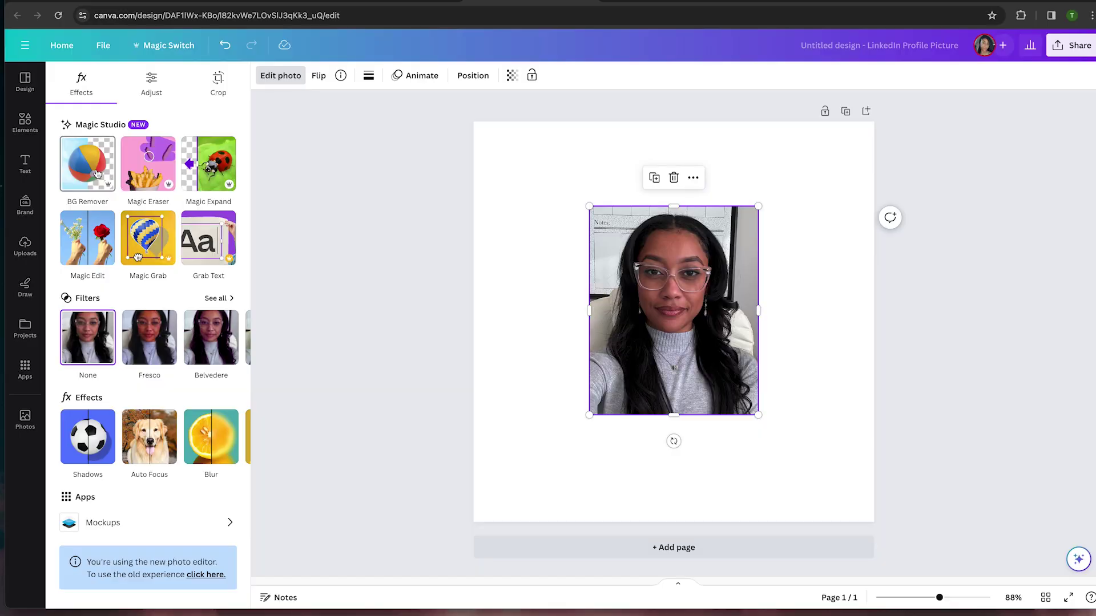
{"action": "left_click", "coordinate": [97, 173]}
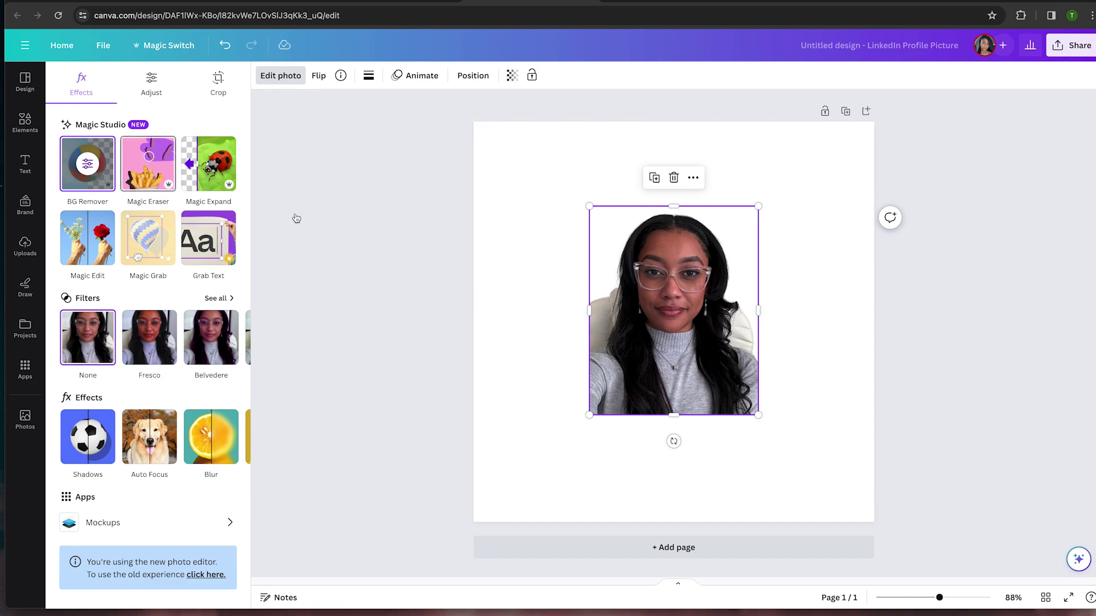
{"action": "left_click", "coordinate": [543, 205]}
{"action": "left_click", "coordinate": [606, 284]}
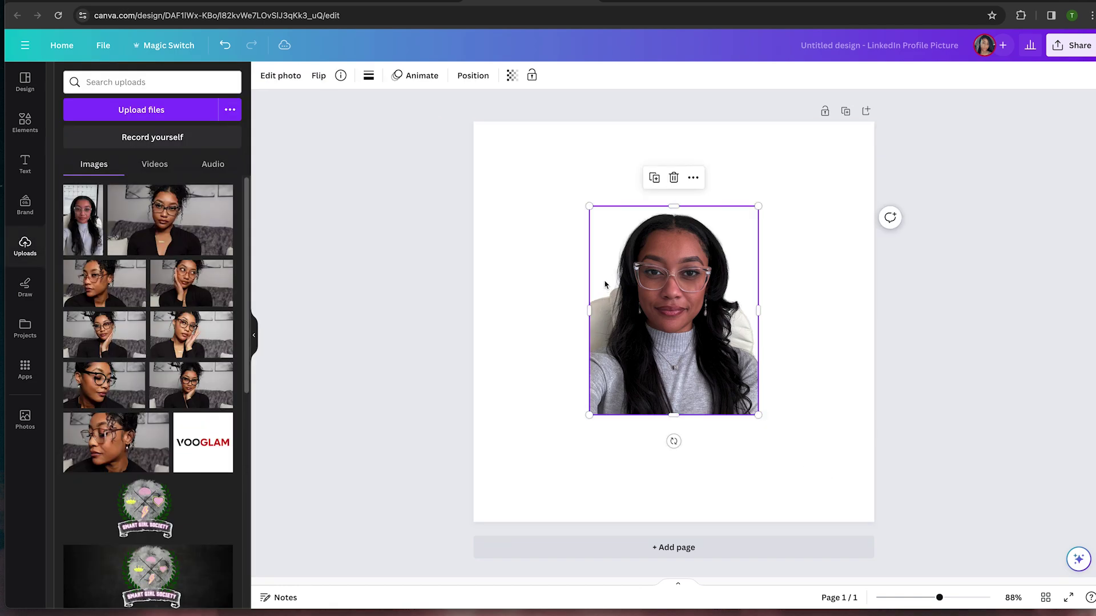
Step: Erase the remaining white chair parts on both sides of the woman's hair with Magic Eraser, keeping brush size 20
{"action": "left_click", "coordinate": [280, 76]}
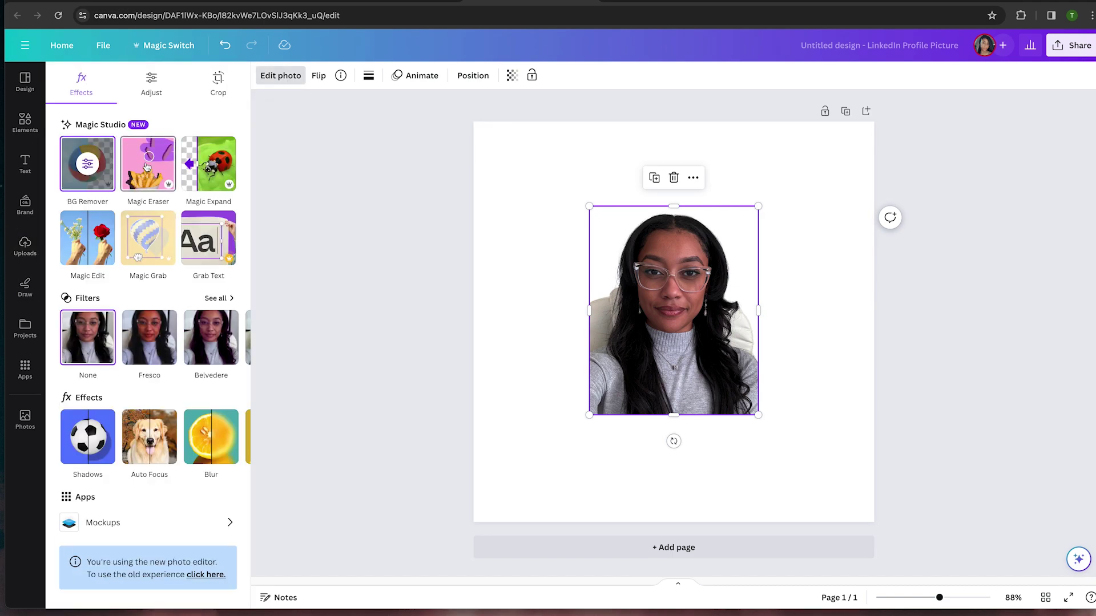
{"action": "left_click", "coordinate": [149, 161]}
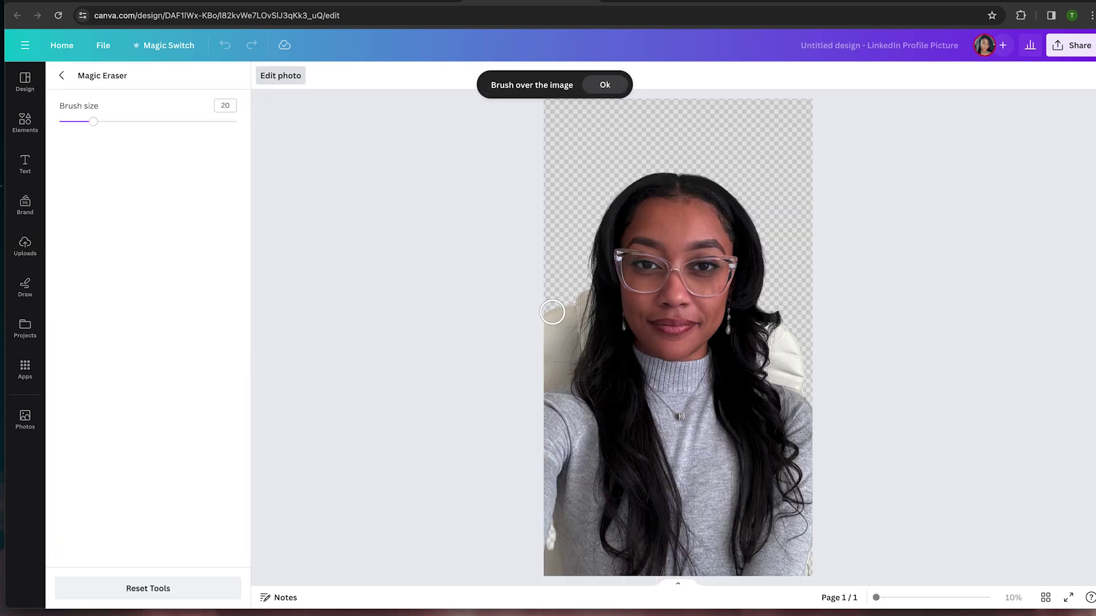
{"action": "scroll", "coordinate": [553, 312], "scroll_direction": "down", "scroll_amount": 3}
{"action": "scroll", "coordinate": [565, 320], "scroll_direction": "up", "scroll_amount": 8}
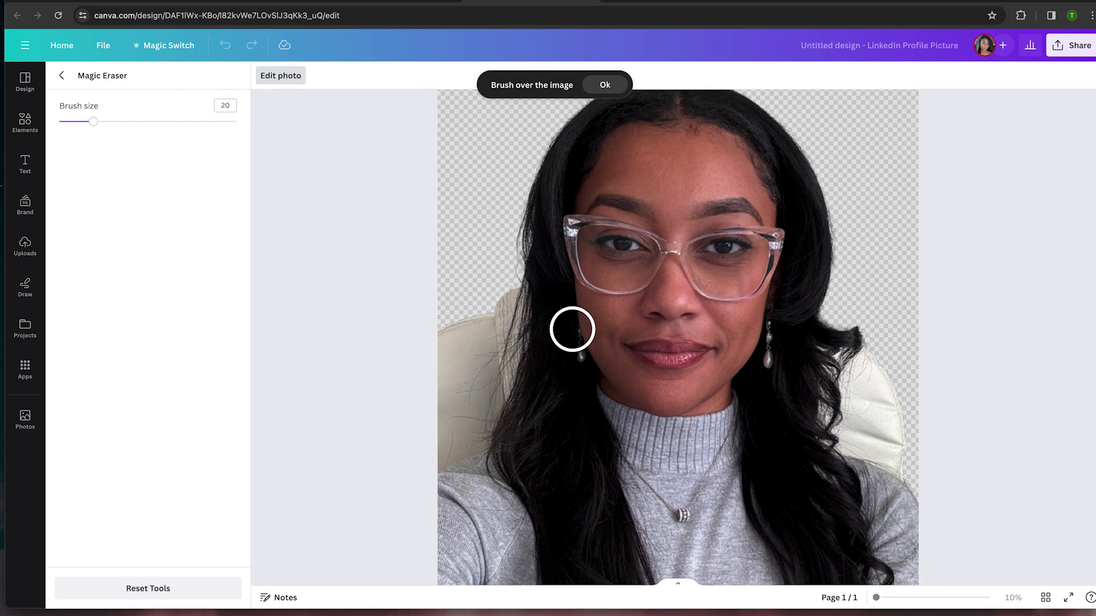
{"action": "scroll", "coordinate": [556, 342], "scroll_direction": "down", "scroll_amount": 1}
{"action": "mouse_move", "coordinate": [474, 314]}
{"action": "left_mouse_down"}
{"action": "mouse_move", "coordinate": [467, 336]}
{"action": "mouse_move", "coordinate": [517, 292]}
{"action": "mouse_move", "coordinate": [519, 335]}
{"action": "mouse_move", "coordinate": [499, 395]}
{"action": "mouse_move", "coordinate": [494, 354]}
{"action": "mouse_move", "coordinate": [475, 365]}
{"action": "mouse_move", "coordinate": [471, 390]}
{"action": "mouse_move", "coordinate": [469, 347]}
{"action": "mouse_move", "coordinate": [462, 436]}
{"action": "mouse_move", "coordinate": [495, 408]}
{"action": "mouse_move", "coordinate": [488, 423]}
{"action": "mouse_move", "coordinate": [447, 440]}
{"action": "left_mouse_up"}
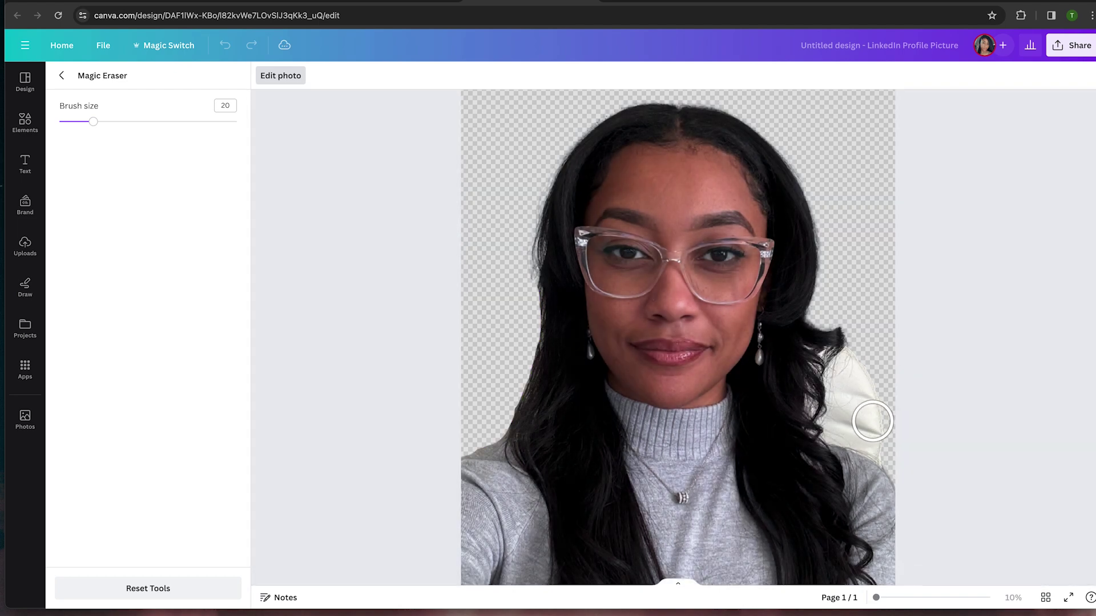
{"action": "mouse_move", "coordinate": [872, 421]}
{"action": "left_mouse_down"}
{"action": "mouse_move", "coordinate": [843, 431]}
{"action": "mouse_move", "coordinate": [844, 378]}
{"action": "mouse_move", "coordinate": [857, 363]}
{"action": "mouse_move", "coordinate": [855, 410]}
{"action": "mouse_move", "coordinate": [876, 444]}
{"action": "mouse_move", "coordinate": [859, 435]}
{"action": "mouse_move", "coordinate": [894, 457]}
{"action": "left_mouse_up"}
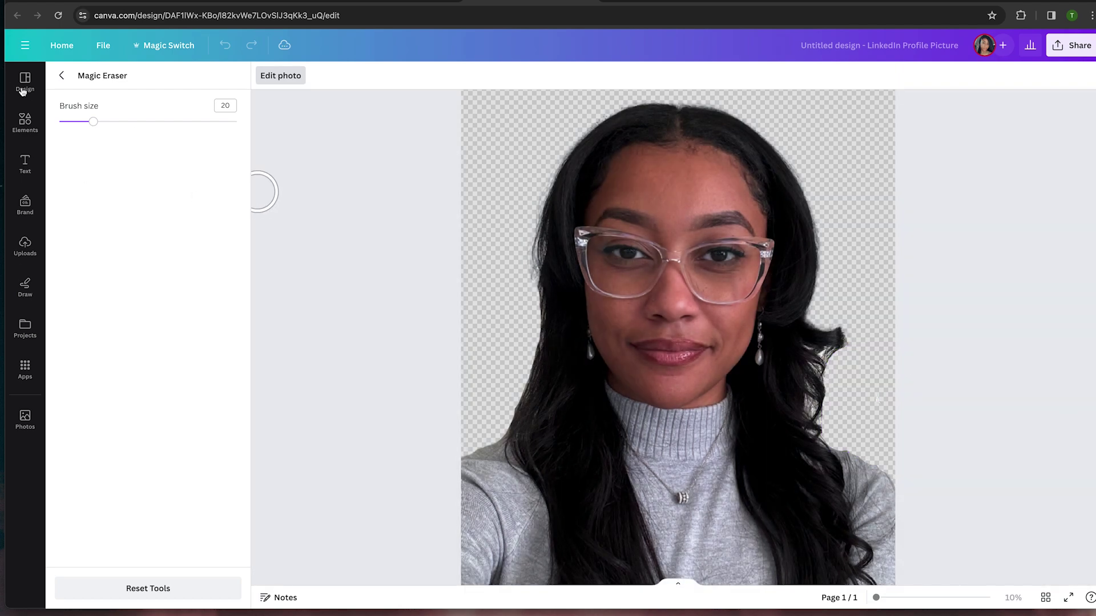
{"action": "left_click", "coordinate": [62, 83]}
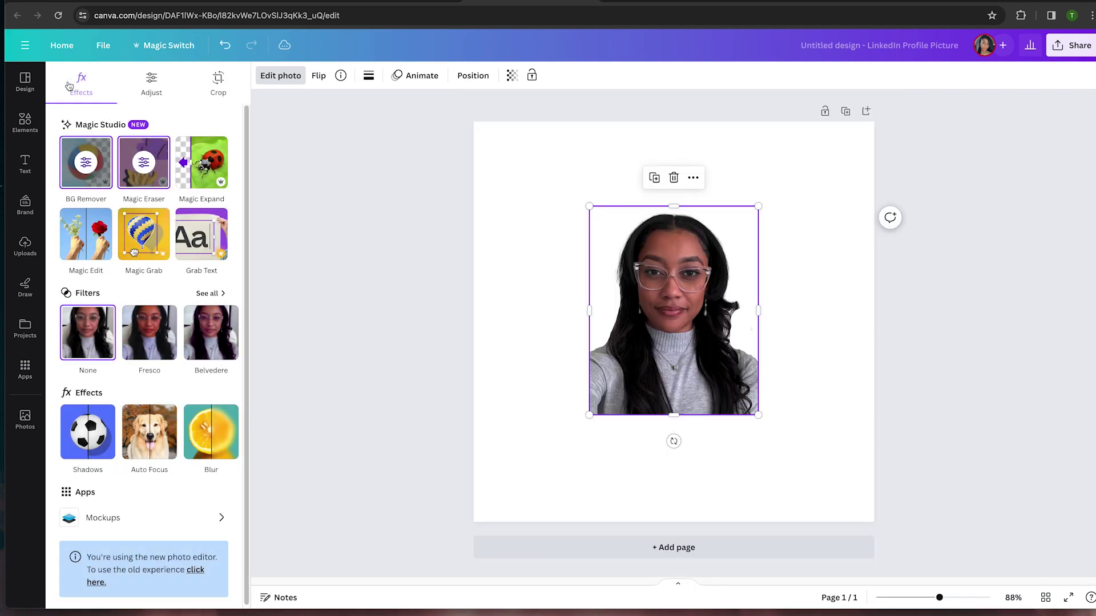
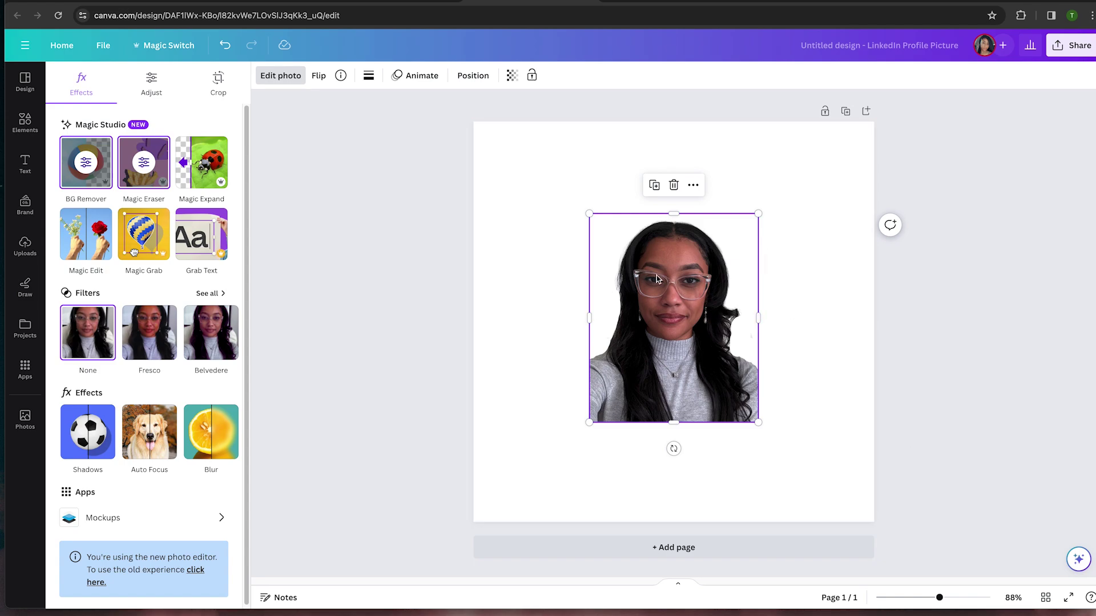
Step: Brush over the sweater's sleeves, front and middle of the collar in Magic Edit at brush size 20
{"action": "left_click", "coordinate": [97, 238]}
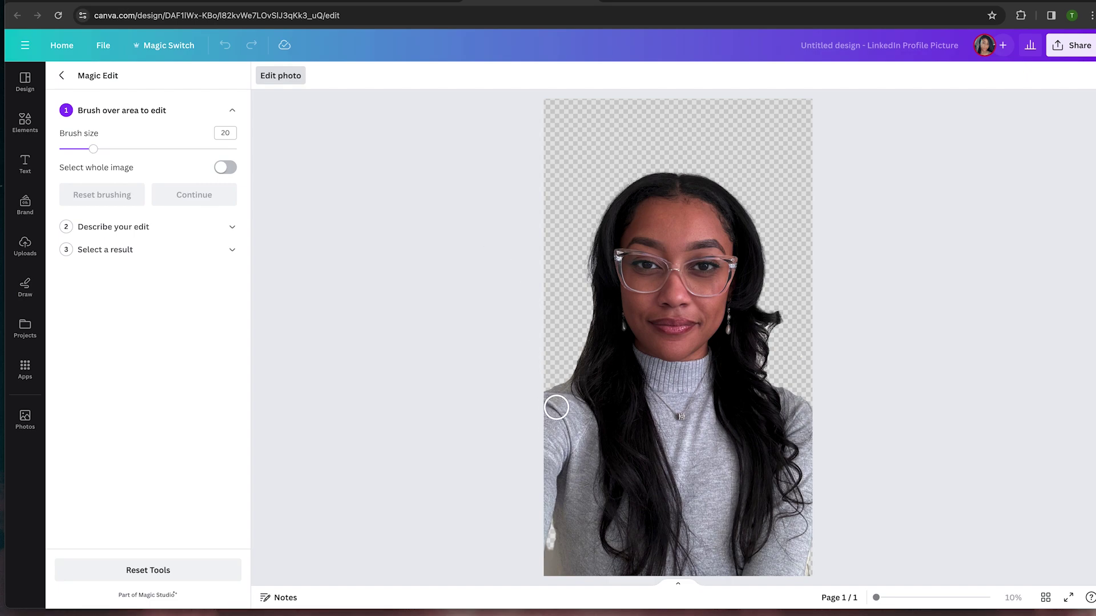
{"action": "mouse_move", "coordinate": [556, 407]}
{"action": "left_mouse_down"}
{"action": "mouse_move", "coordinate": [585, 473]}
{"action": "mouse_move", "coordinate": [583, 454]}
{"action": "mouse_move", "coordinate": [571, 565]}
{"action": "mouse_move", "coordinate": [601, 568]}
{"action": "mouse_move", "coordinate": [588, 532]}
{"action": "mouse_move", "coordinate": [599, 567]}
{"action": "mouse_move", "coordinate": [614, 520]}
{"action": "mouse_move", "coordinate": [594, 464]}
{"action": "mouse_move", "coordinate": [613, 574]}
{"action": "left_mouse_up"}
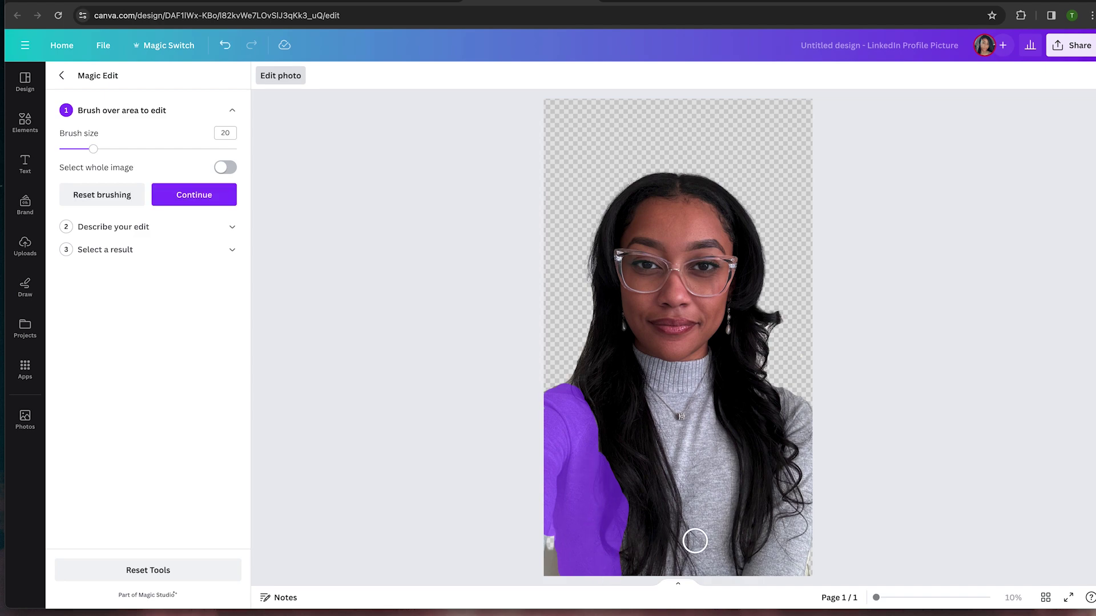
{"action": "mouse_move", "coordinate": [696, 568]}
{"action": "left_mouse_down"}
{"action": "mouse_move", "coordinate": [683, 570]}
{"action": "mouse_move", "coordinate": [687, 445]}
{"action": "mouse_move", "coordinate": [658, 392]}
{"action": "mouse_move", "coordinate": [696, 585]}
{"action": "mouse_move", "coordinate": [714, 563]}
{"action": "mouse_move", "coordinate": [714, 508]}
{"action": "mouse_move", "coordinate": [710, 573]}
{"action": "mouse_move", "coordinate": [690, 396]}
{"action": "mouse_move", "coordinate": [678, 379]}
{"action": "mouse_move", "coordinate": [707, 408]}
{"action": "mouse_move", "coordinate": [707, 437]}
{"action": "mouse_move", "coordinate": [732, 476]}
{"action": "mouse_move", "coordinate": [724, 502]}
{"action": "mouse_move", "coordinate": [714, 460]}
{"action": "mouse_move", "coordinate": [717, 542]}
{"action": "mouse_move", "coordinate": [720, 502]}
{"action": "left_mouse_up"}
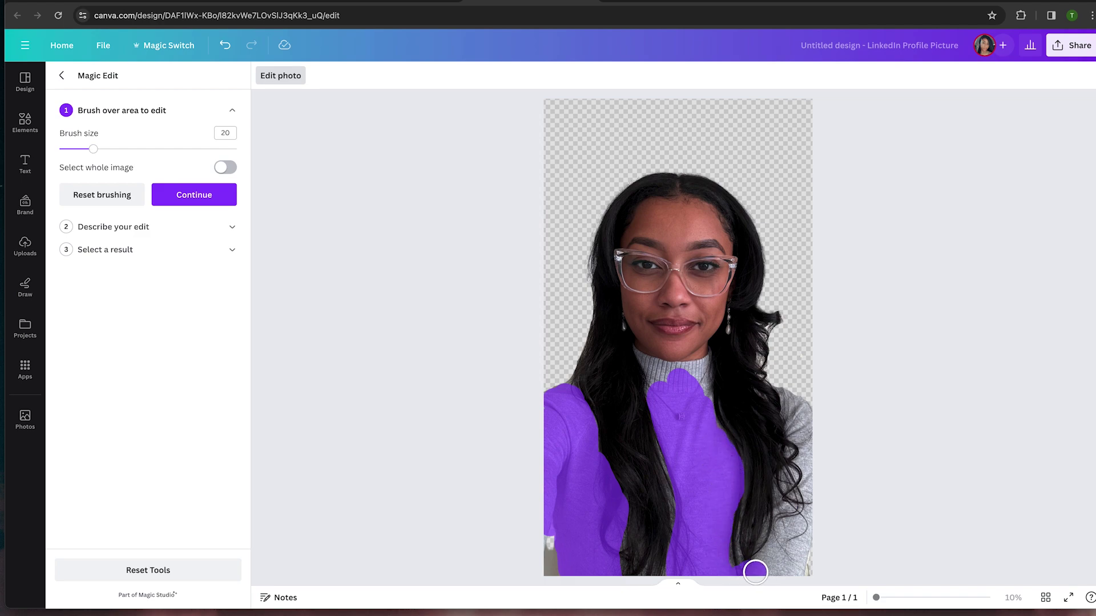
{"action": "mouse_move", "coordinate": [755, 570]}
{"action": "left_mouse_down"}
{"action": "mouse_move", "coordinate": [793, 572]}
{"action": "mouse_move", "coordinate": [763, 567]}
{"action": "mouse_move", "coordinate": [784, 551]}
{"action": "mouse_move", "coordinate": [779, 565]}
{"action": "mouse_move", "coordinate": [794, 542]}
{"action": "mouse_move", "coordinate": [795, 570]}
{"action": "mouse_move", "coordinate": [793, 481]}
{"action": "mouse_move", "coordinate": [784, 542]}
{"action": "mouse_move", "coordinate": [781, 510]}
{"action": "mouse_move", "coordinate": [788, 494]}
{"action": "mouse_move", "coordinate": [794, 532]}
{"action": "mouse_move", "coordinate": [808, 441]}
{"action": "mouse_move", "coordinate": [803, 425]}
{"action": "mouse_move", "coordinate": [798, 458]}
{"action": "mouse_move", "coordinate": [790, 404]}
{"action": "mouse_move", "coordinate": [801, 417]}
{"action": "mouse_move", "coordinate": [768, 389]}
{"action": "left_mouse_up"}
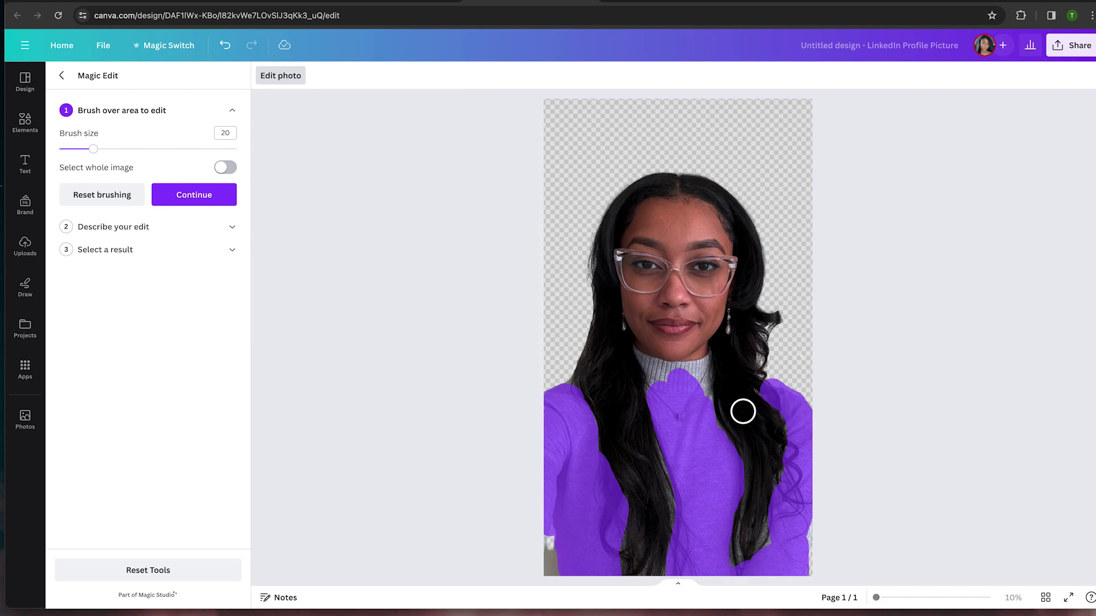
{"action": "mouse_move", "coordinate": [675, 392]}
{"action": "left_mouse_down"}
{"action": "mouse_move", "coordinate": [658, 384]}
{"action": "mouse_move", "coordinate": [660, 372]}
{"action": "mouse_move", "coordinate": [679, 374]}
{"action": "left_mouse_up"}
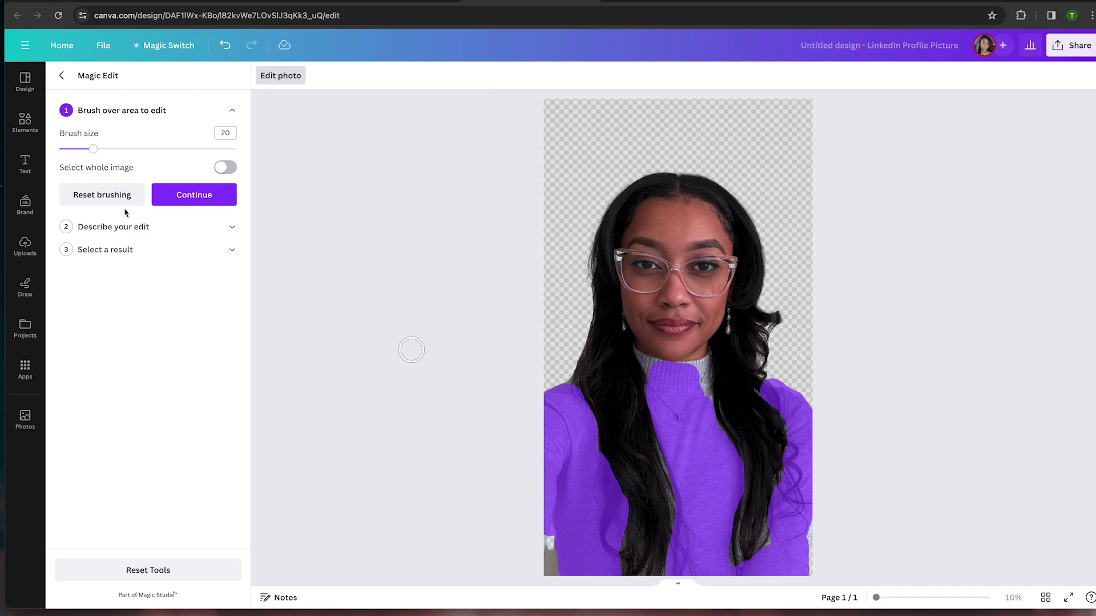
Step: Set the Magic Edit brush size to 10 and brush over the unmarked sweater area at the right side of the collar
{"action": "left_click", "coordinate": [76, 151]}
{"action": "scroll", "coordinate": [687, 371], "scroll_direction": "up", "scroll_amount": 5}
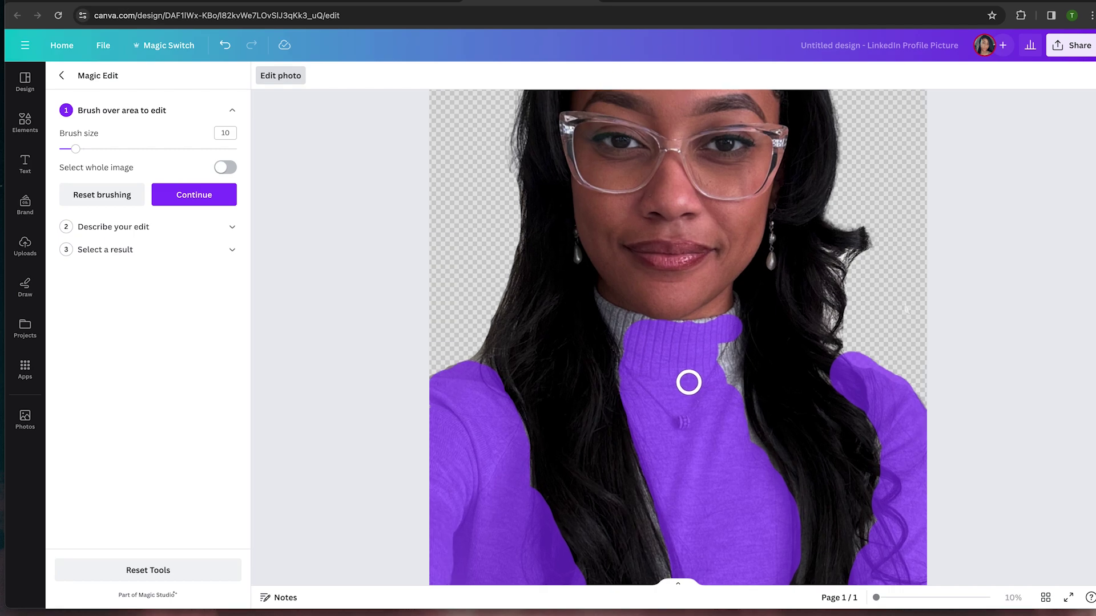
{"action": "scroll", "coordinate": [687, 382], "scroll_direction": "up", "scroll_amount": 3}
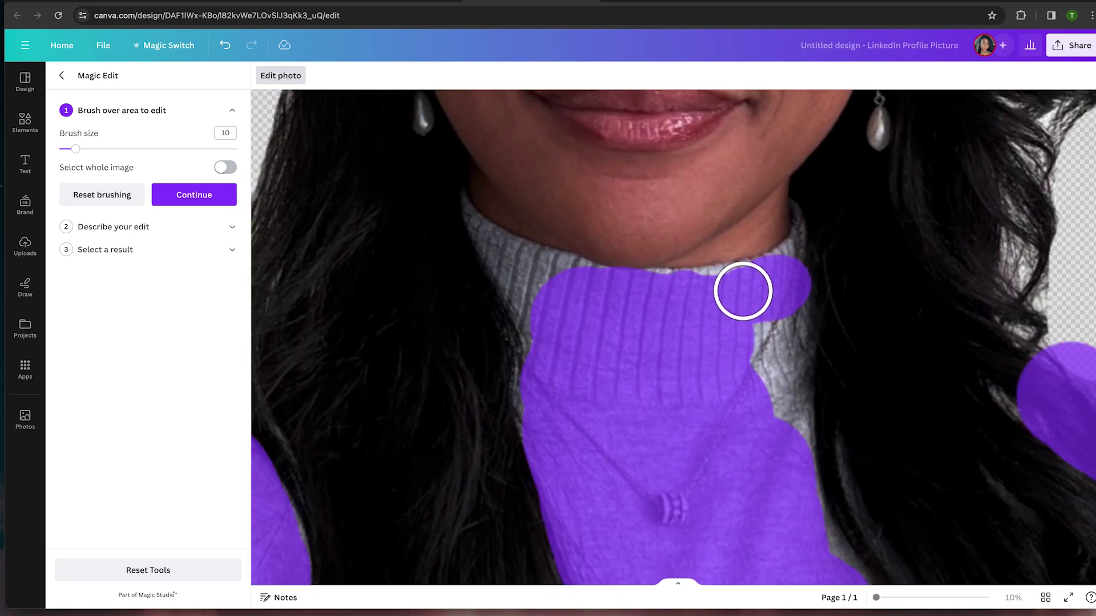
{"action": "mouse_move", "coordinate": [743, 291]}
{"action": "left_mouse_down"}
{"action": "mouse_move", "coordinate": [664, 298]}
{"action": "mouse_move", "coordinate": [748, 354]}
{"action": "mouse_move", "coordinate": [751, 377]}
{"action": "mouse_move", "coordinate": [783, 314]}
{"action": "mouse_move", "coordinate": [782, 436]}
{"action": "left_mouse_up"}
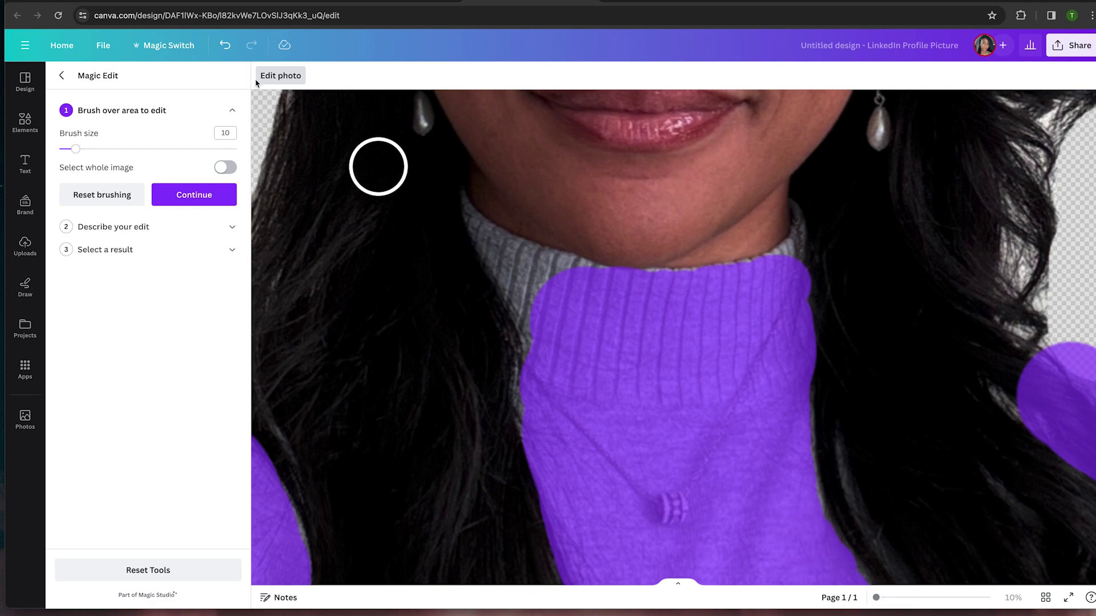
Step: Set the brush size to 3 and mark the remaining collar edges along the hair and under the chin
{"action": "left_click_drag", "start_coordinate": [71, 149], "coordinate": [63, 149]}
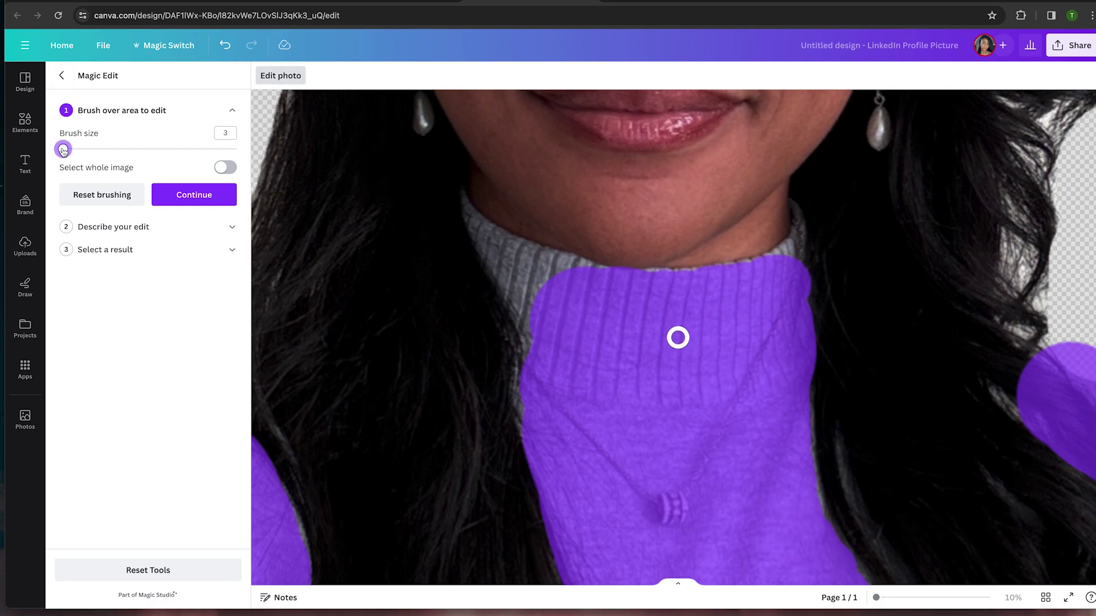
{"action": "left_click_drag", "start_coordinate": [530, 316], "coordinate": [476, 223]}
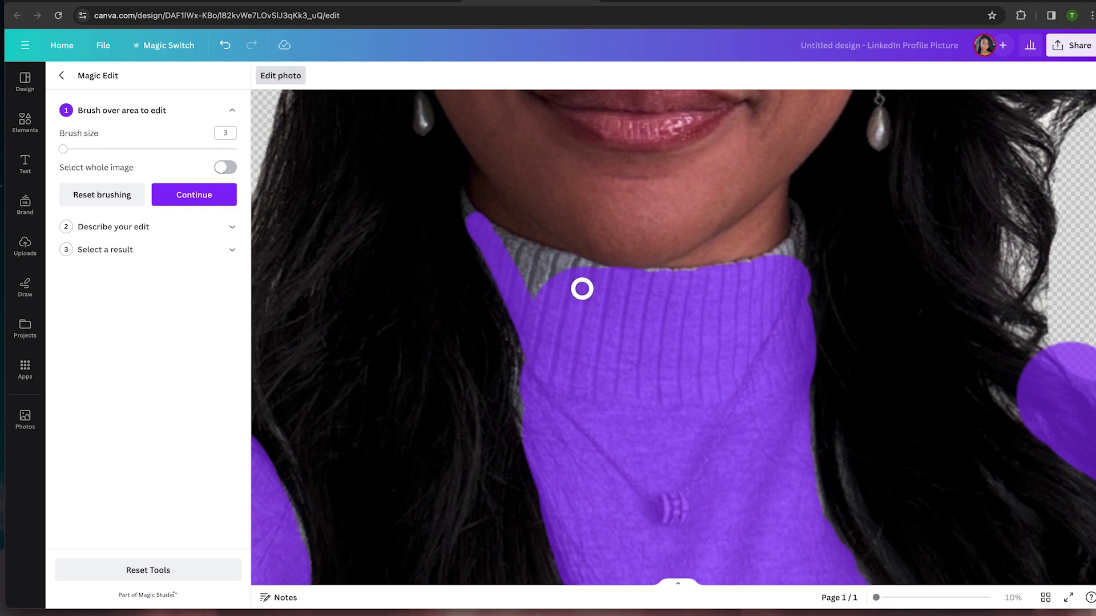
{"action": "mouse_move", "coordinate": [573, 269]}
{"action": "left_mouse_down"}
{"action": "mouse_move", "coordinate": [505, 238]}
{"action": "mouse_move", "coordinate": [536, 287]}
{"action": "mouse_move", "coordinate": [560, 284]}
{"action": "left_mouse_up"}
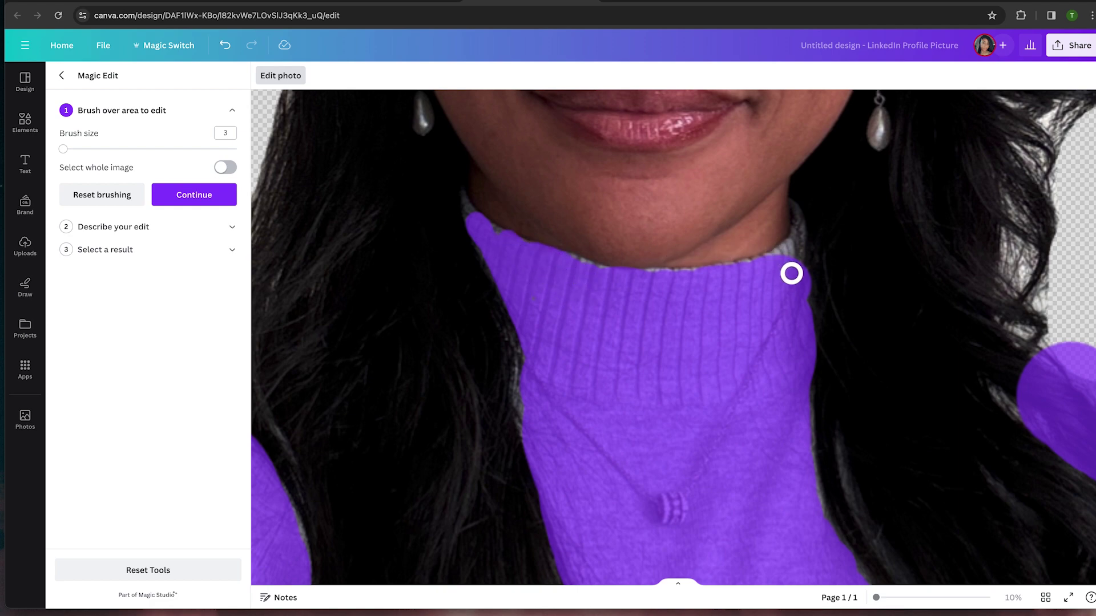
{"action": "mouse_move", "coordinate": [782, 262]}
{"action": "left_mouse_down"}
{"action": "mouse_move", "coordinate": [795, 237]}
{"action": "mouse_move", "coordinate": [772, 263]}
{"action": "left_mouse_up"}
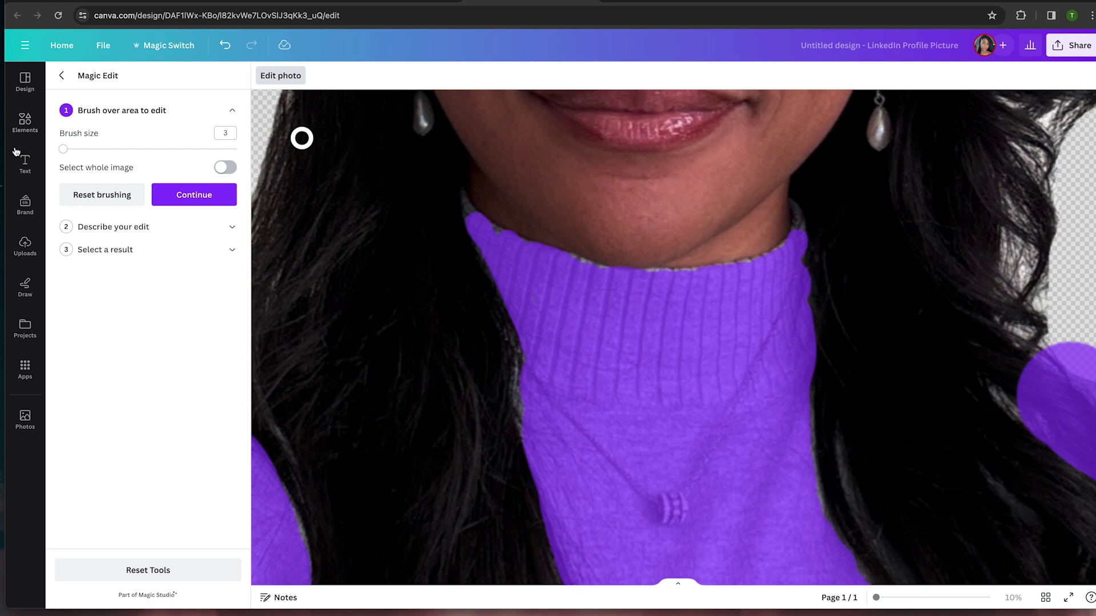
Step: Set the Magic Edit brush size to 1 and check the marked sweater area along the collar, hair and sleeves
{"action": "left_click_drag", "start_coordinate": [62, 149], "coordinate": [59, 149]}
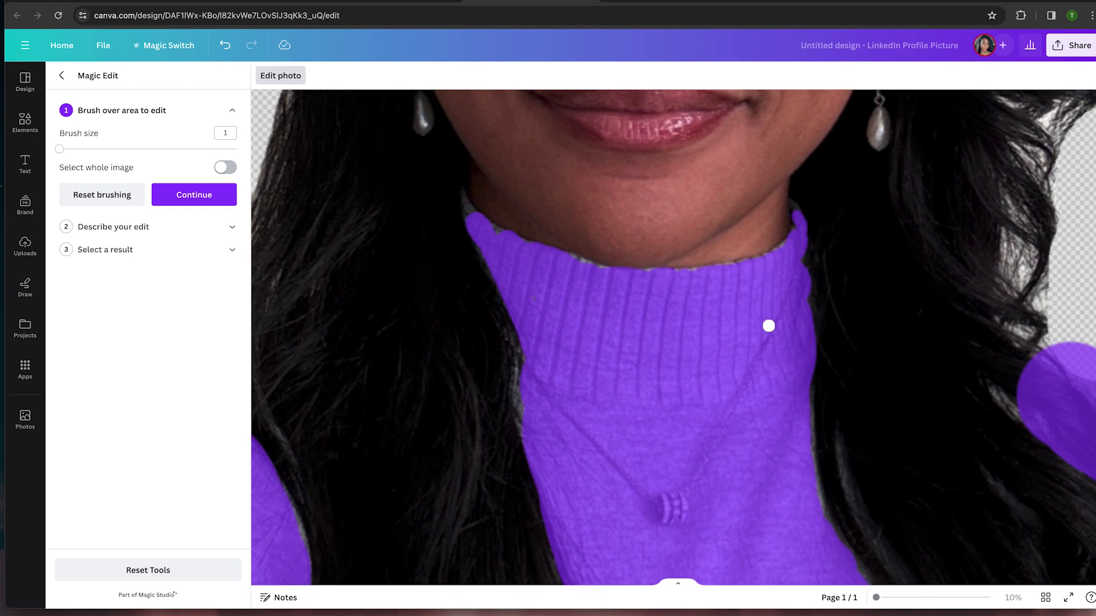
{"action": "scroll", "coordinate": [602, 309], "scroll_direction": "down", "scroll_amount": 3}
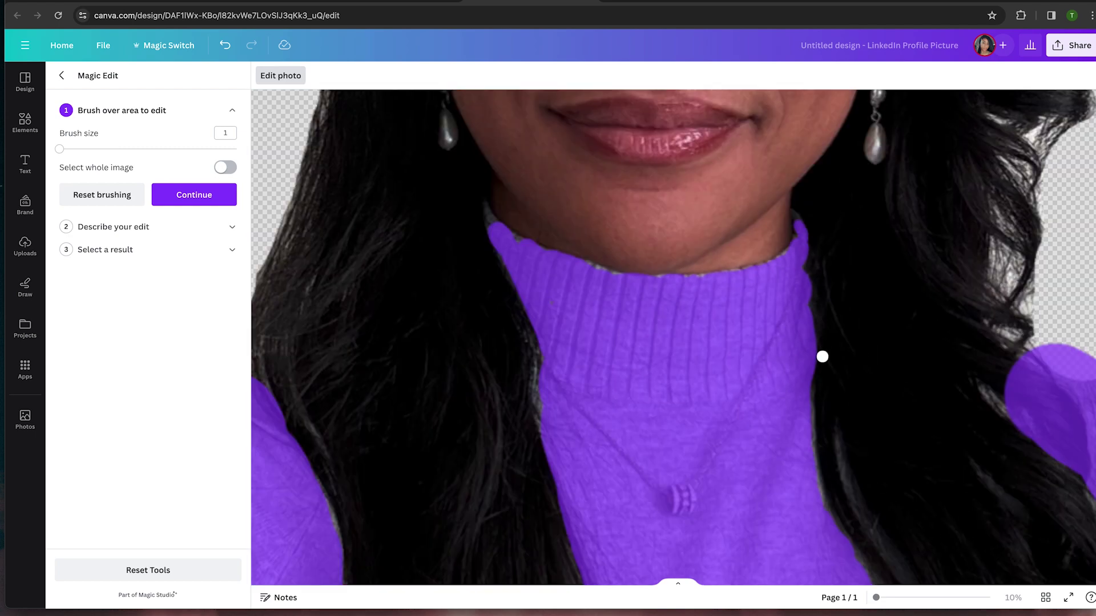
{"action": "scroll", "coordinate": [795, 380], "scroll_direction": "down", "scroll_amount": 5}
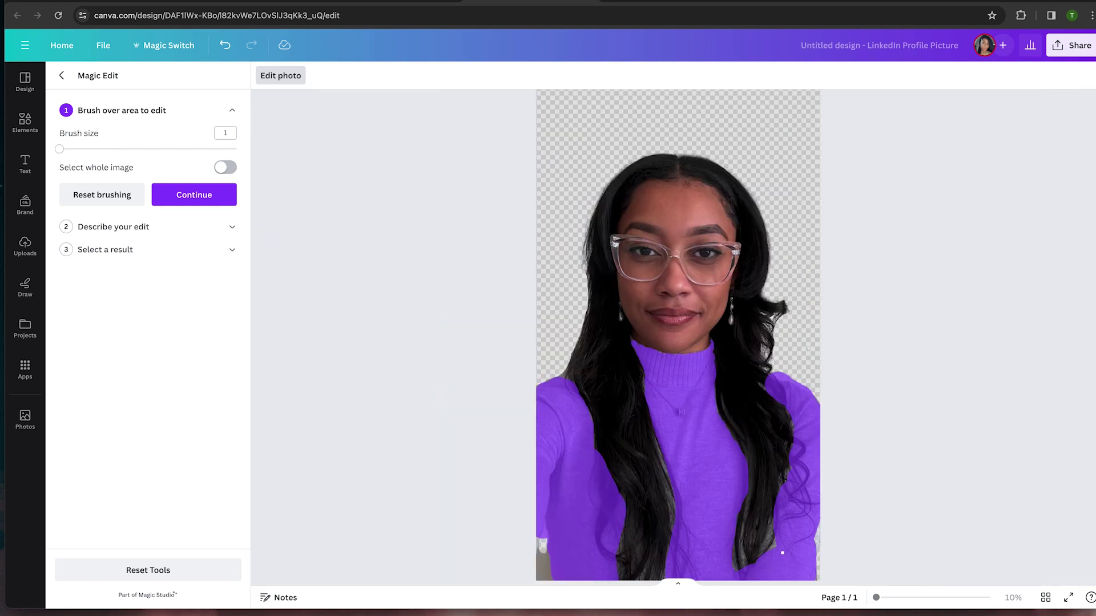
{"action": "scroll", "coordinate": [776, 542], "scroll_direction": "up", "scroll_amount": 5}
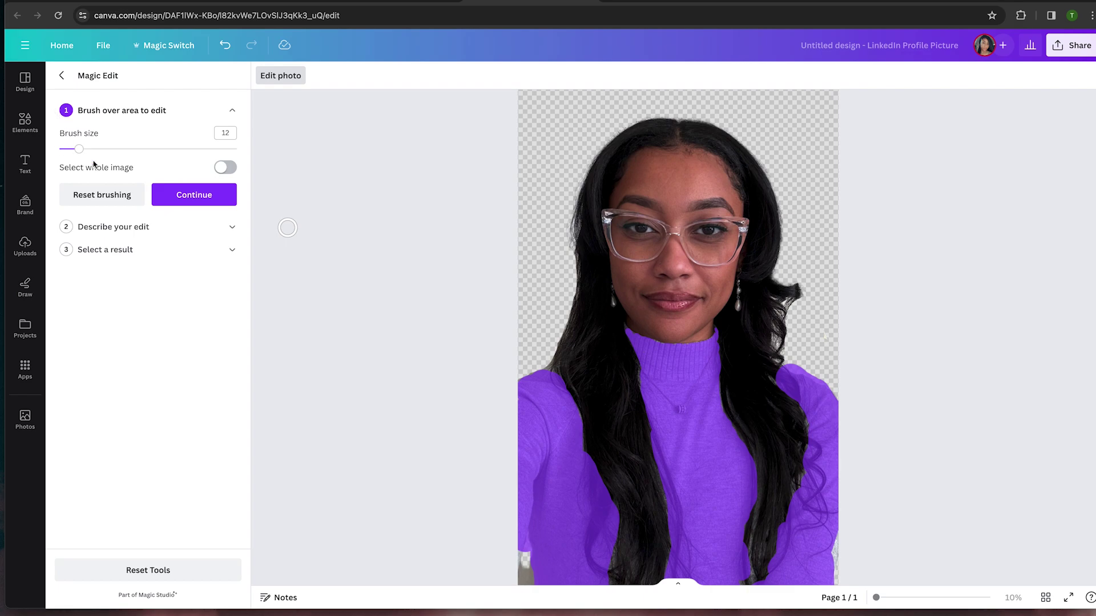
Step: Describe the Magic Edit change as "professional blouse" and generate results for the marked sweater
{"action": "left_click", "coordinate": [131, 229]}
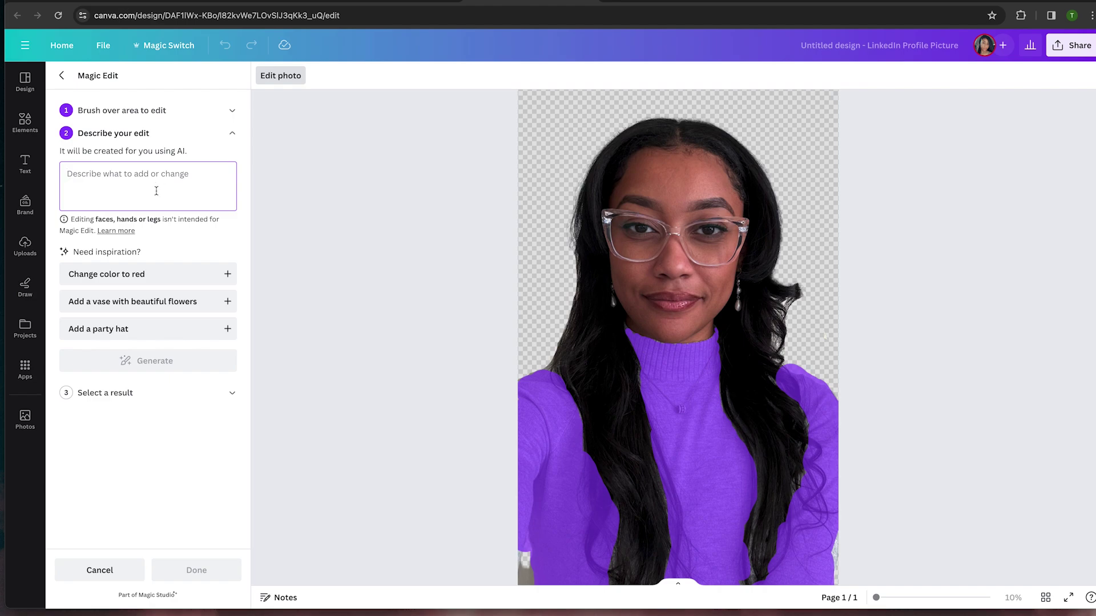
{"action": "type", "text": "professional blouse"}
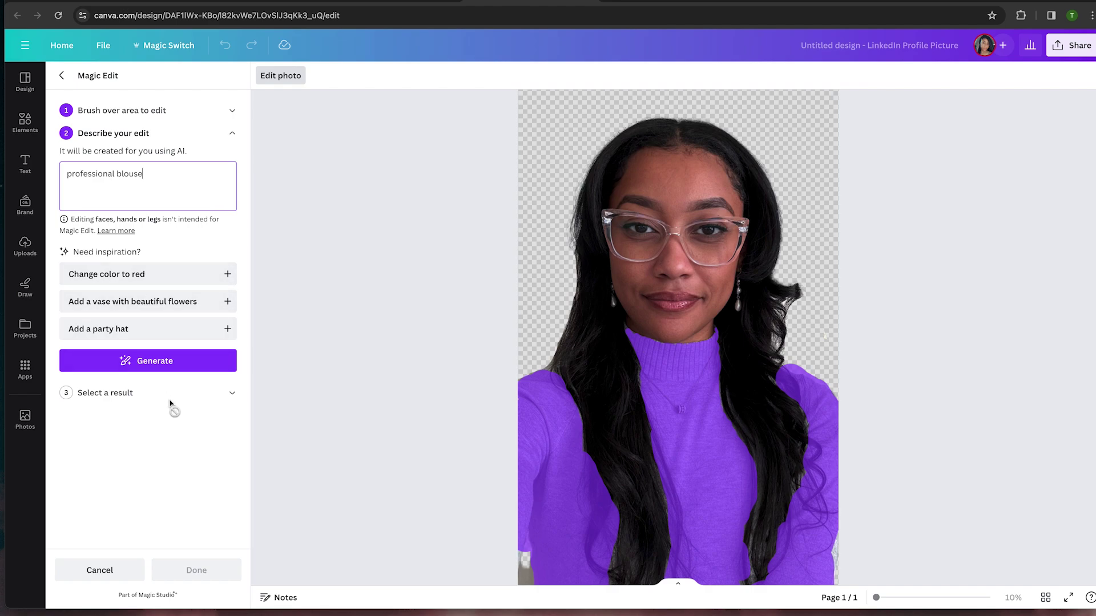
{"action": "left_click", "coordinate": [155, 362]}
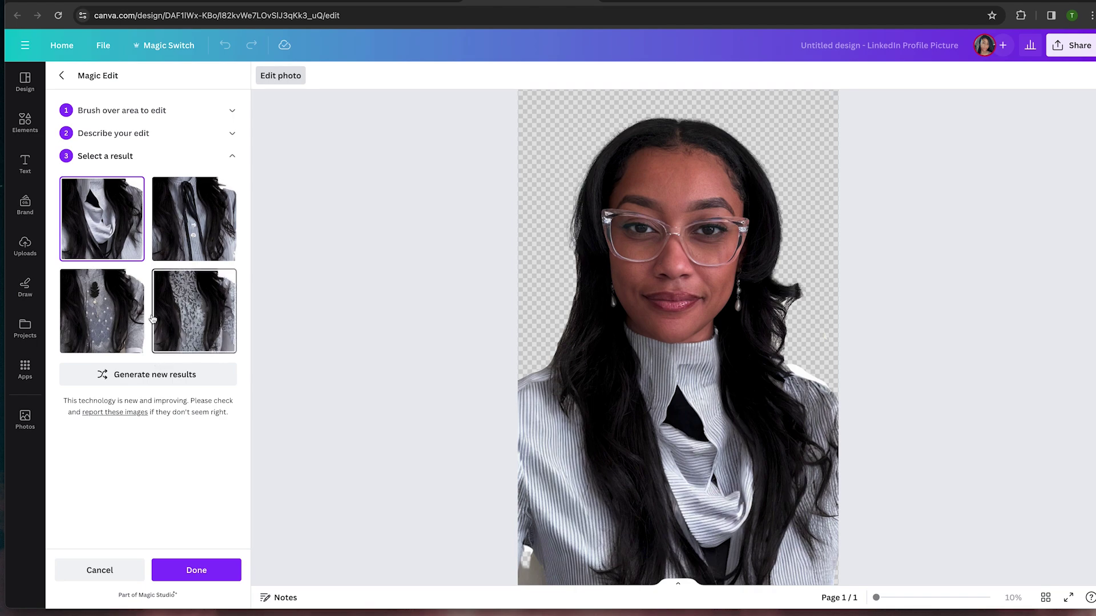
Step: Preview the generated blouse results on the photo, comparing the lace, black-ribbon and brooch versions
{"action": "left_click", "coordinate": [102, 317]}
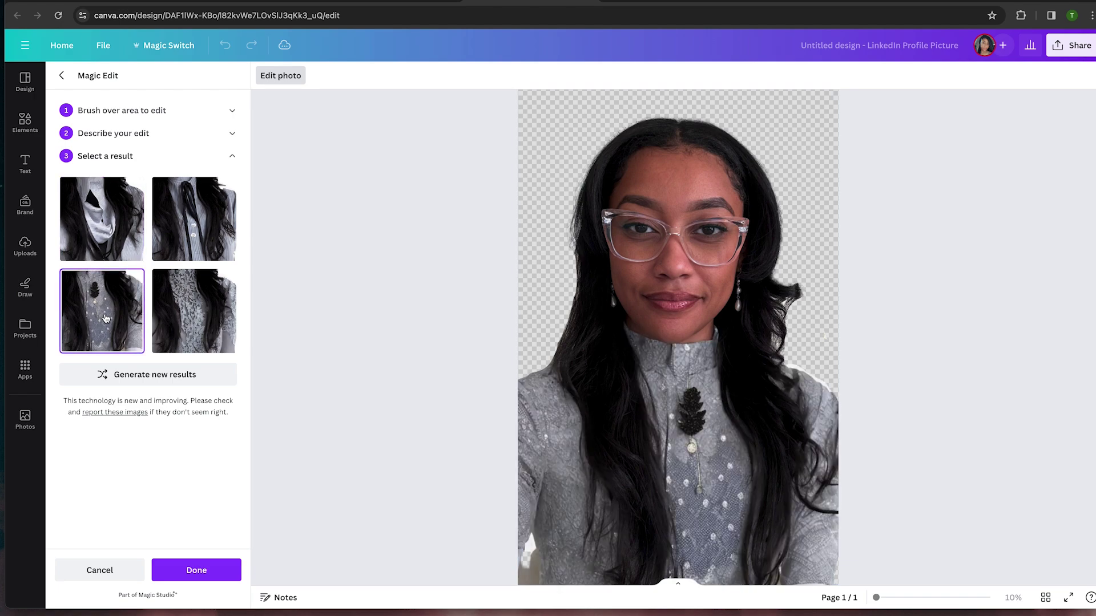
{"action": "left_click", "coordinate": [204, 302]}
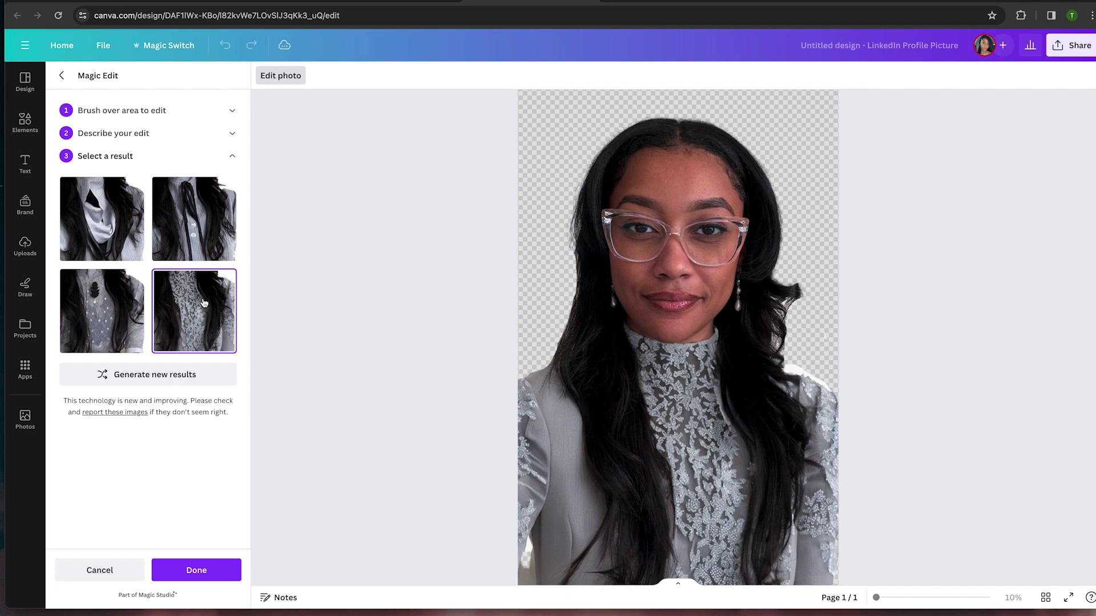
{"action": "left_click", "coordinate": [217, 230]}
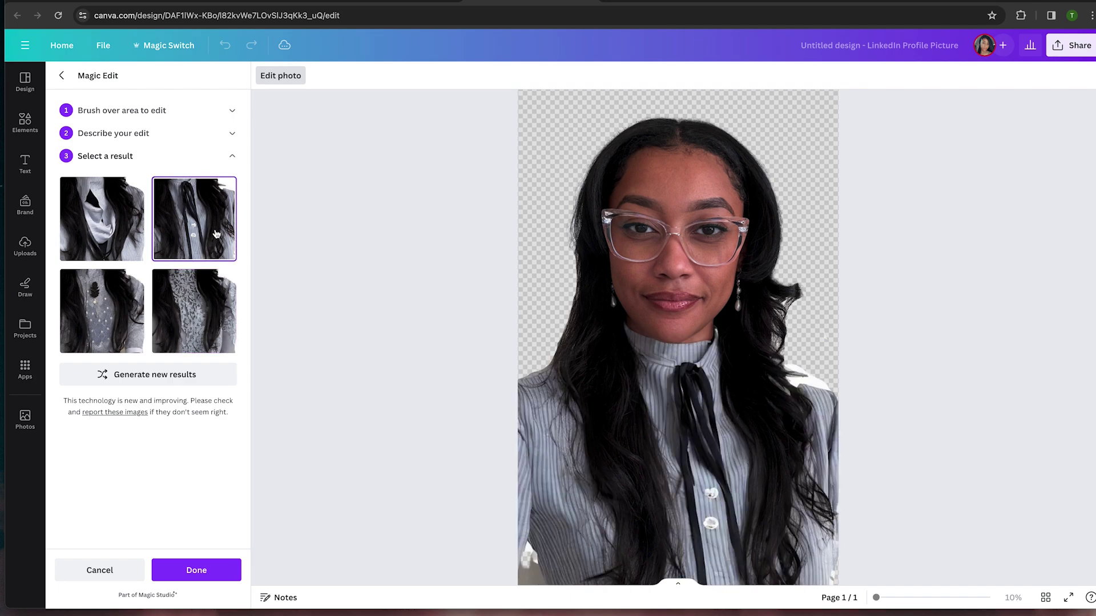
{"action": "left_click", "coordinate": [135, 320]}
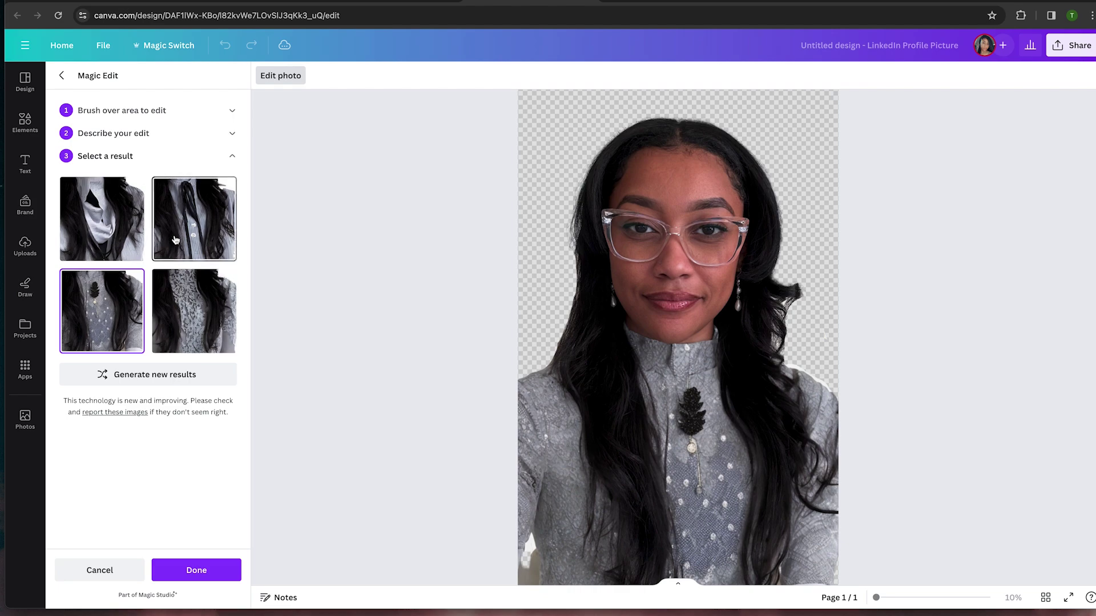
Step: Generate a new set of results from the same blouse description and compare them on the photo
{"action": "left_click", "coordinate": [210, 377]}
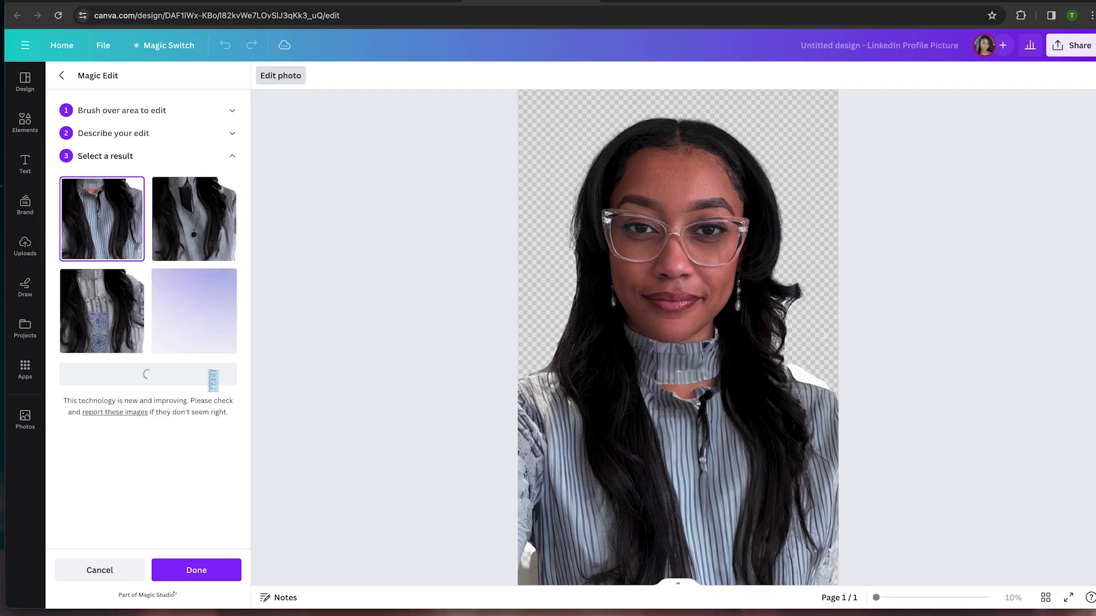
{"action": "left_click", "coordinate": [170, 314]}
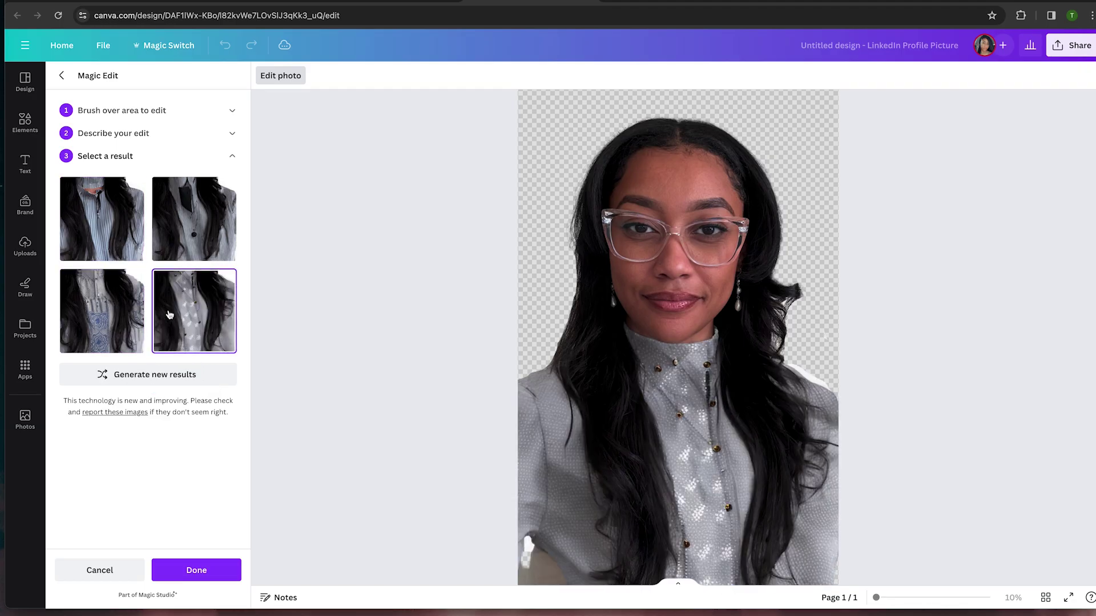
{"action": "left_click", "coordinate": [171, 238]}
{"action": "left_click", "coordinate": [125, 227]}
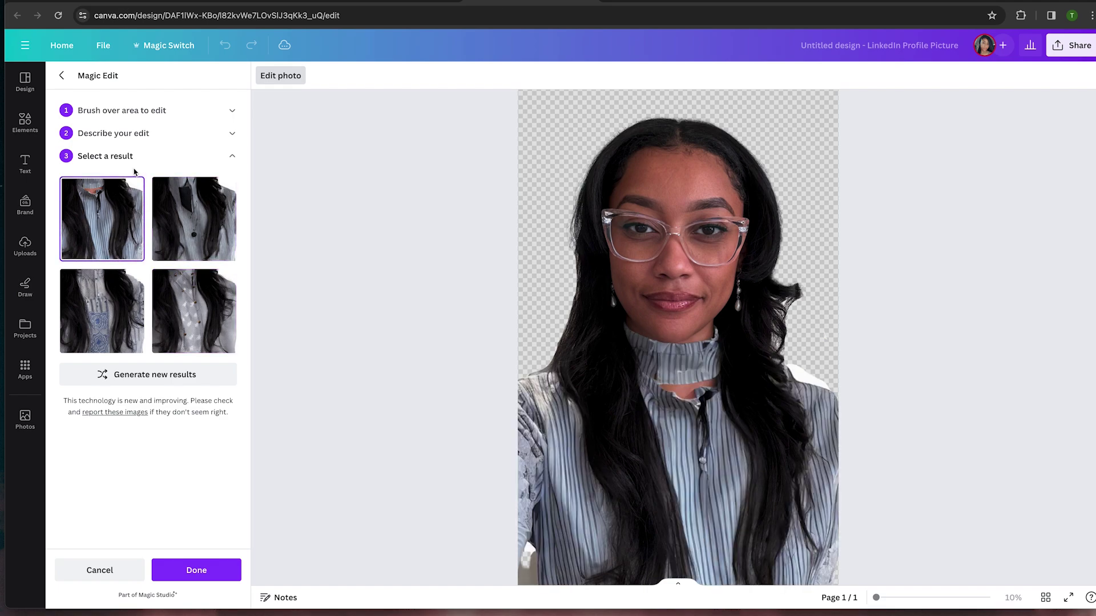
Step: Replace the blouse description in Magic Edit with a new clothing prompt and generate results
{"action": "left_click", "coordinate": [131, 135]}
{"action": "left_click", "coordinate": [151, 167]}
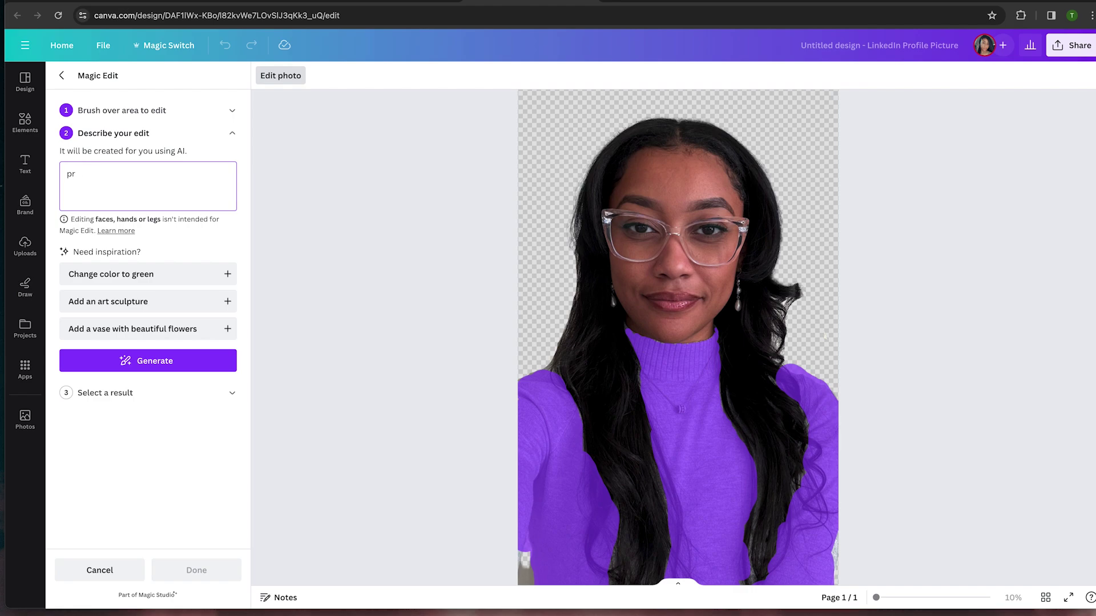
{"action": "key", "text": "BackSpace"}
{"action": "key", "text": "BackSpace"}
{"action": "type", "text": "bls"}
{"action": "left_click", "coordinate": [133, 361]}
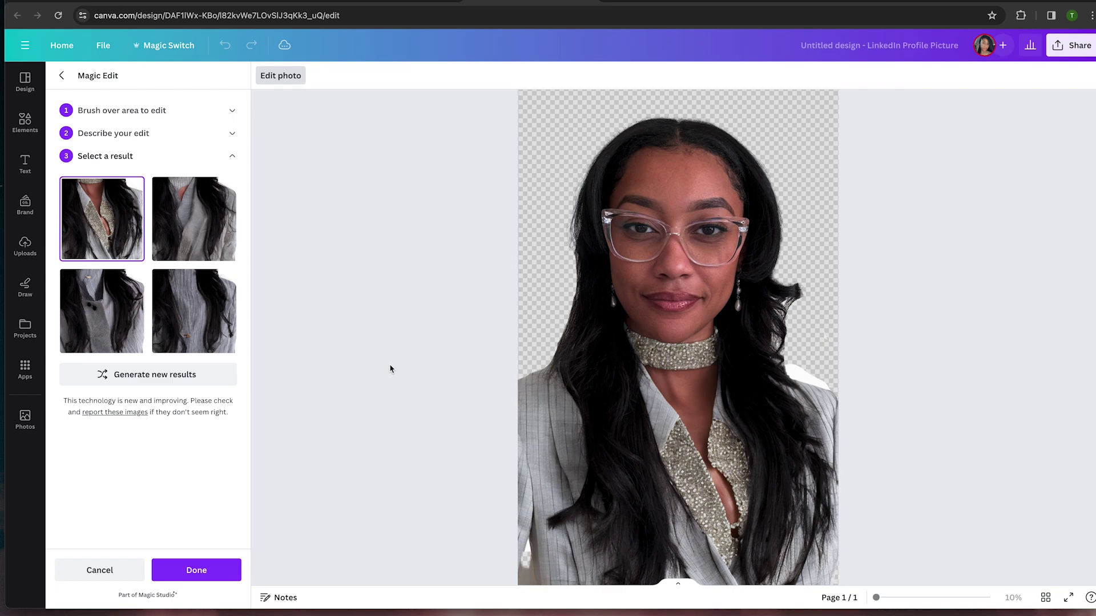
Step: Revise the Magic Edit clothing description, generate results again and compare all four outfits on the photo
{"action": "left_click", "coordinate": [114, 133]}
{"action": "type", "text": "bla"}
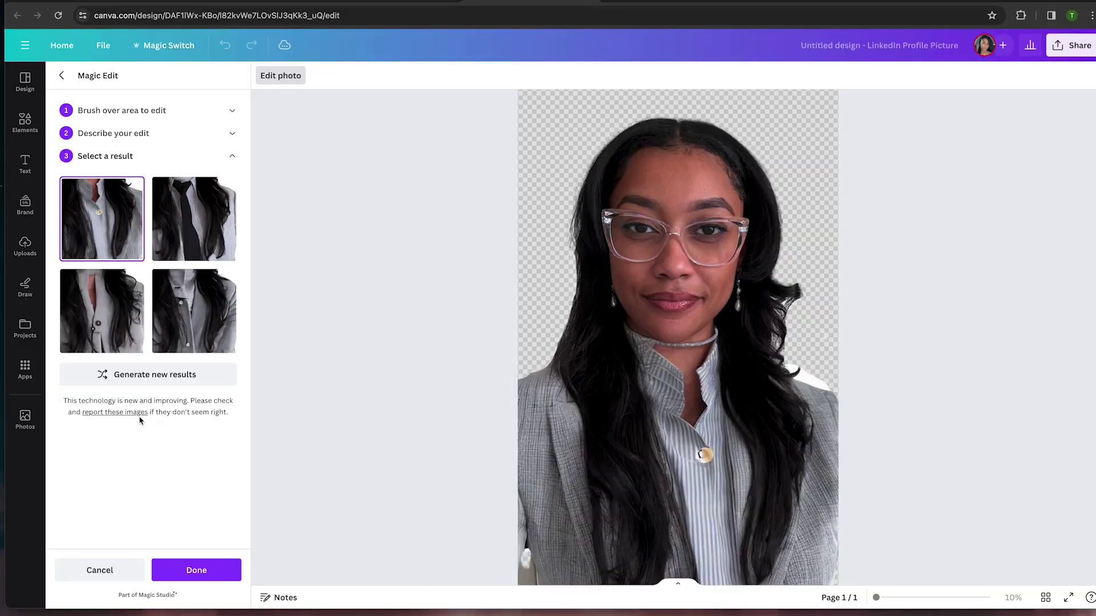
{"action": "left_click", "coordinate": [195, 220]}
{"action": "left_click", "coordinate": [91, 235]}
{"action": "left_click", "coordinate": [99, 318]}
{"action": "left_click", "coordinate": [206, 310]}
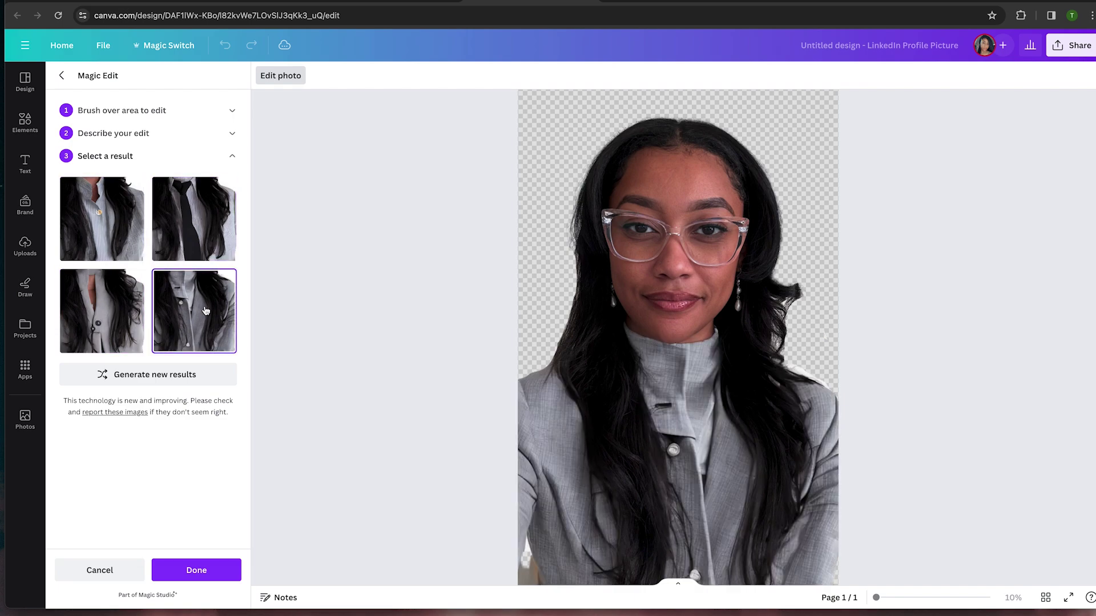
{"action": "left_click", "coordinate": [63, 306]}
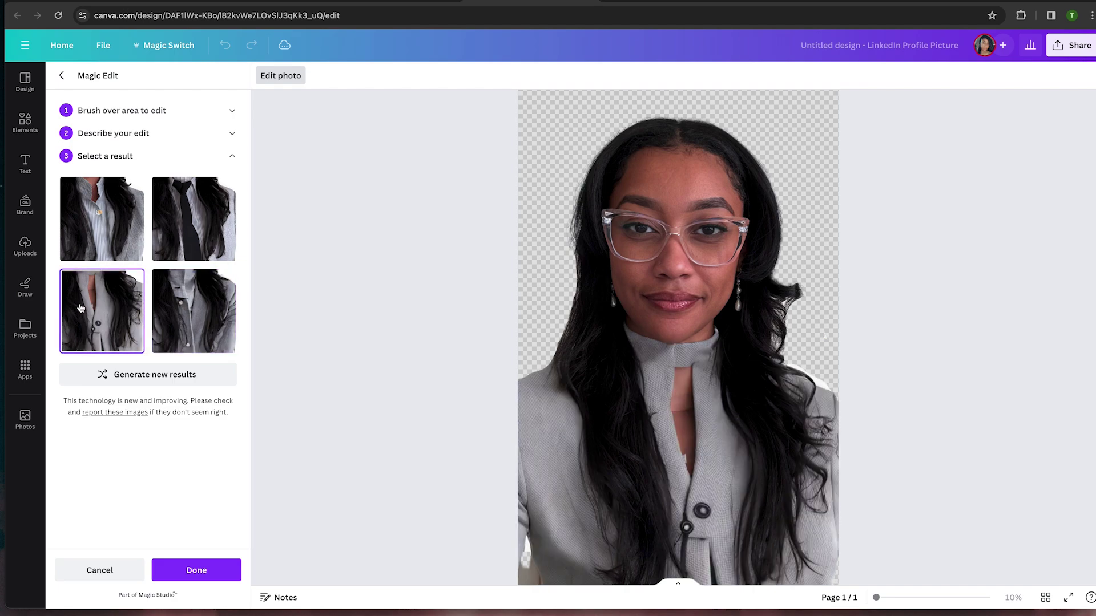
{"action": "left_click", "coordinate": [168, 232]}
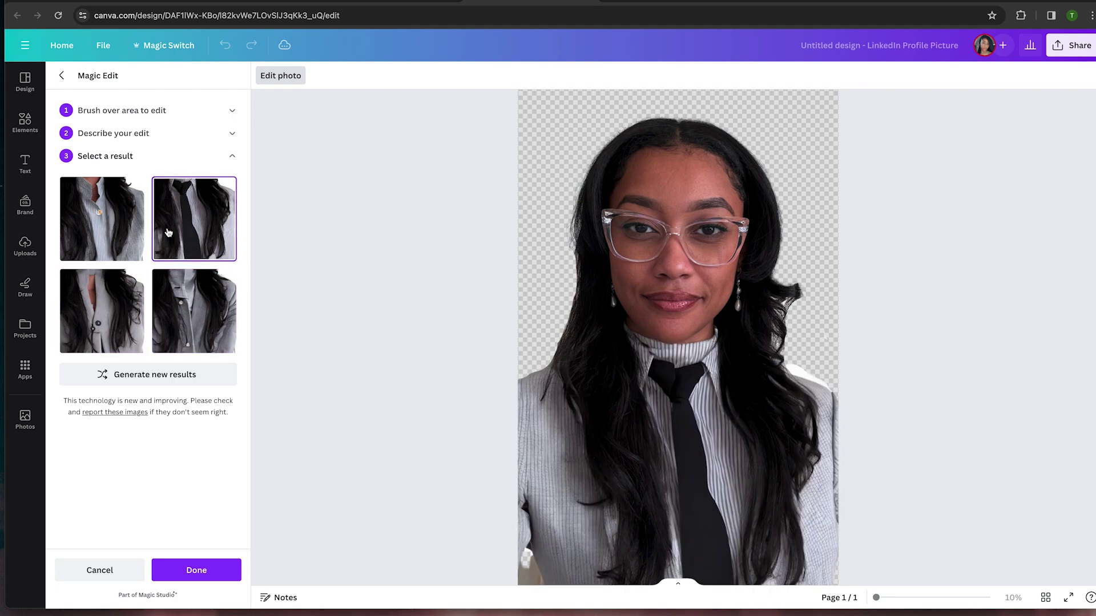
{"action": "left_click", "coordinate": [87, 239]}
{"action": "left_click", "coordinate": [182, 334]}
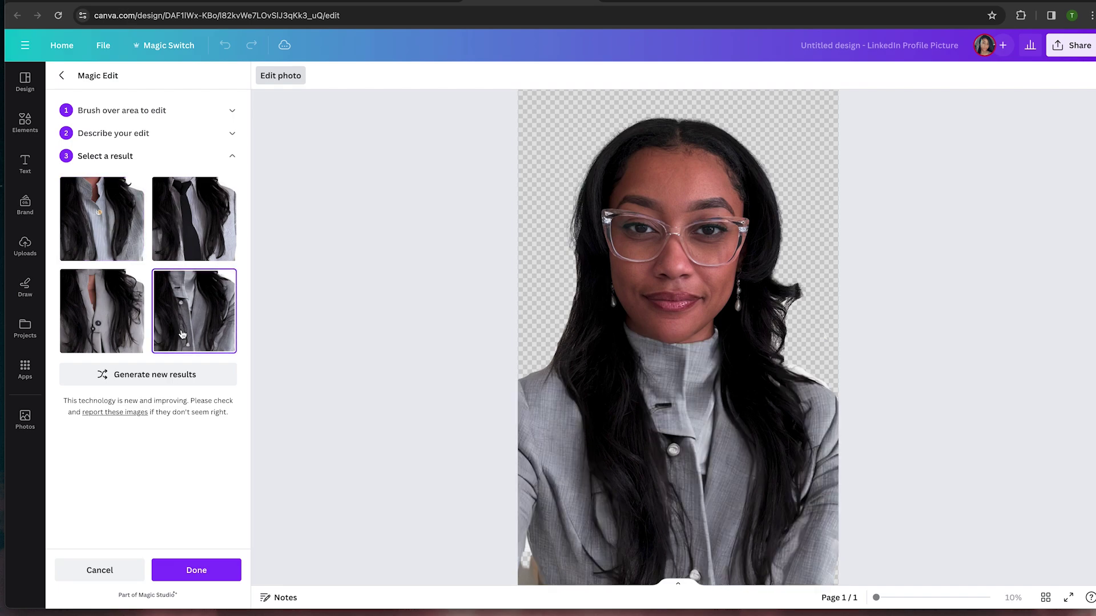
Step: Generate another set of results from the revised description and preview the blazer outfits on the photo
{"action": "left_click", "coordinate": [175, 375]}
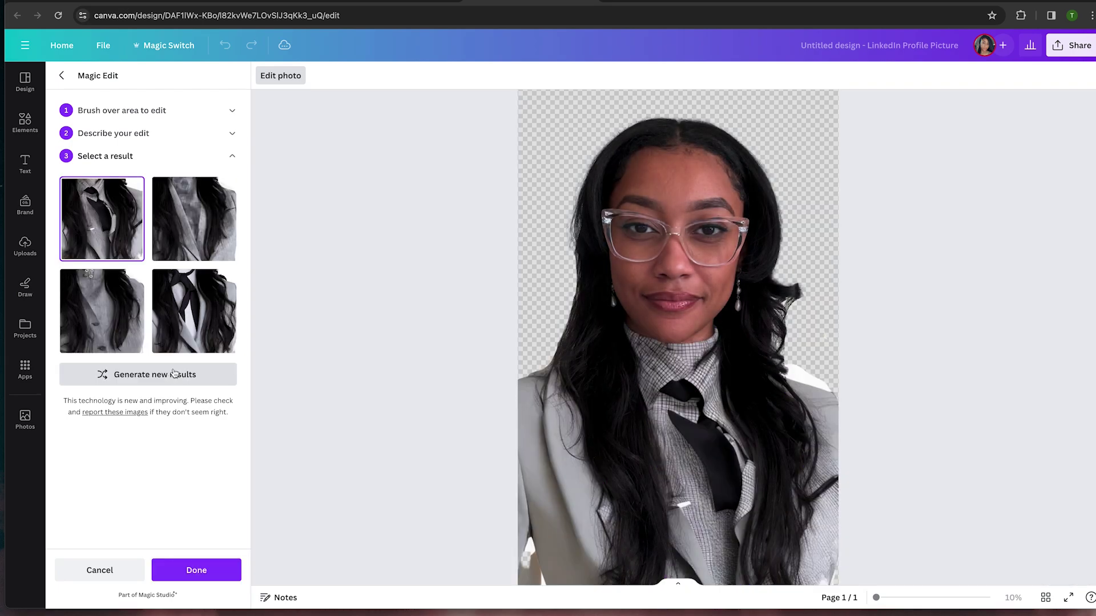
{"action": "left_click", "coordinate": [126, 329]}
{"action": "left_click", "coordinate": [189, 310]}
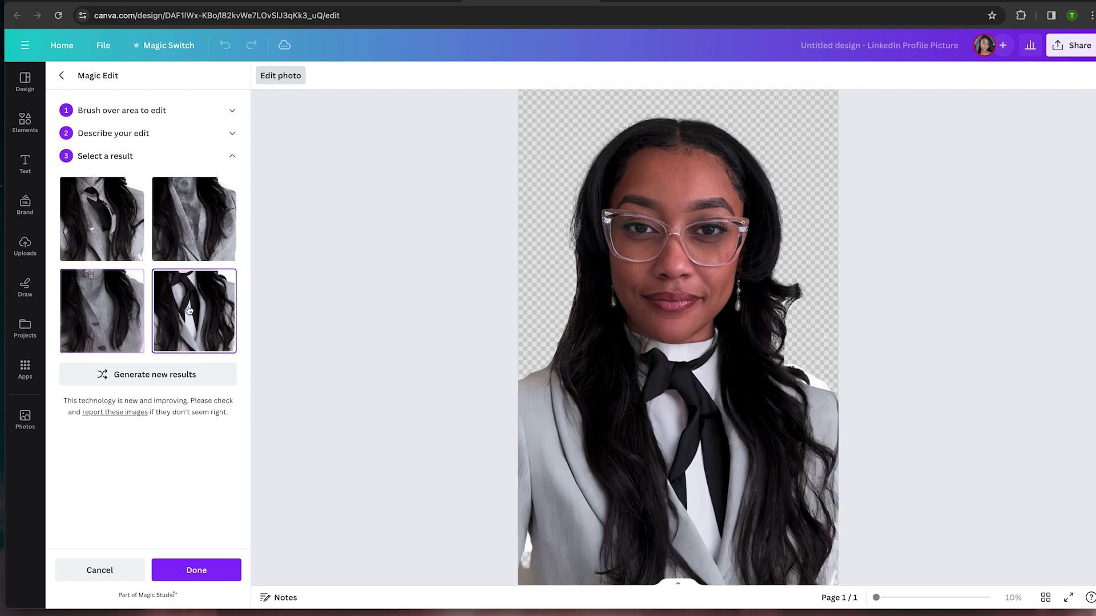
{"action": "left_click", "coordinate": [193, 235]}
{"action": "left_click", "coordinate": [99, 297]}
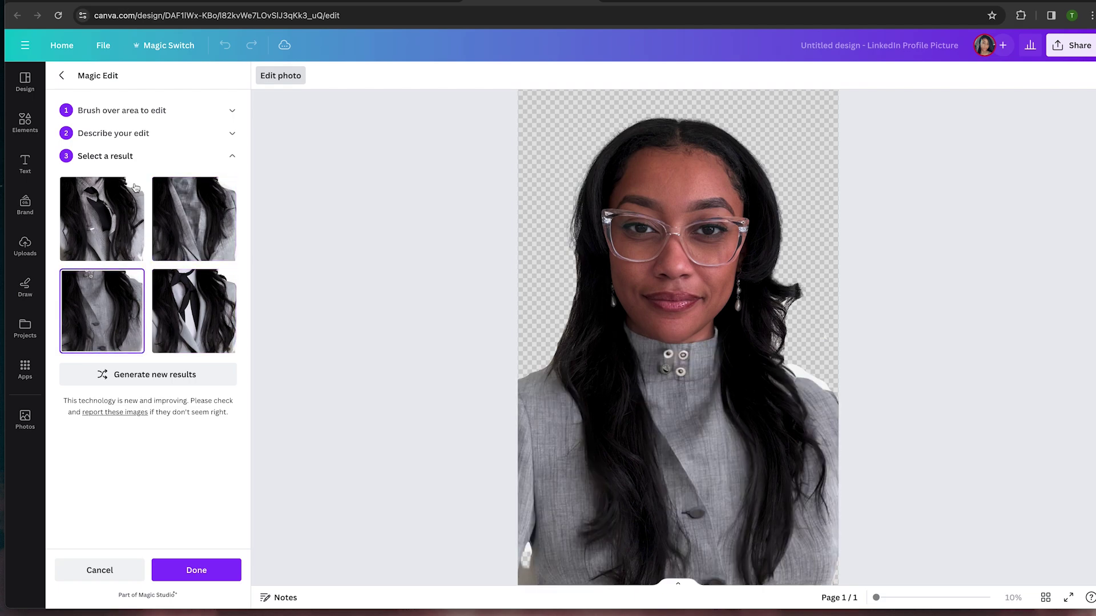
Step: Extend the Magic Edit marking over the long hair below shoulder level on both sides at brush size 12
{"action": "left_click", "coordinate": [112, 135]}
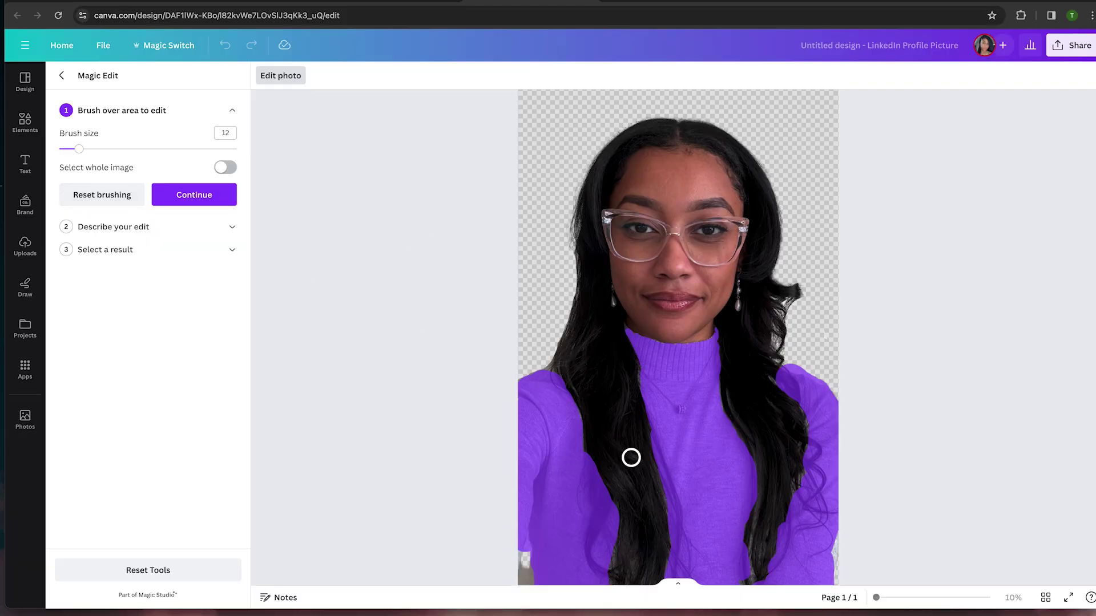
{"action": "left_click_drag", "start_coordinate": [570, 387], "coordinate": [642, 392]}
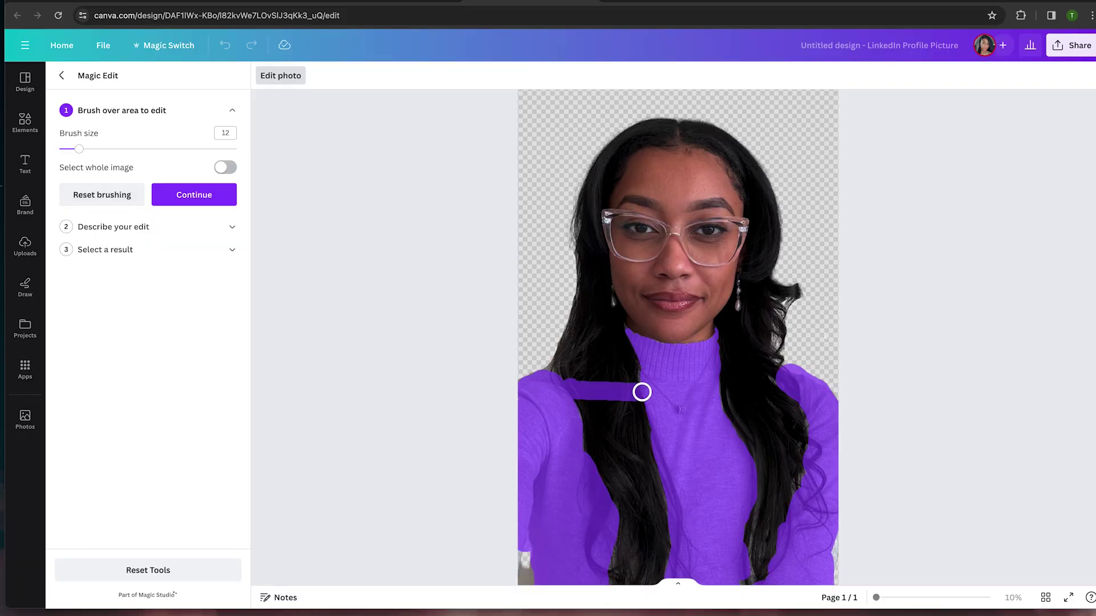
{"action": "mouse_move", "coordinate": [538, 400]}
{"action": "left_mouse_down"}
{"action": "mouse_move", "coordinate": [824, 394]}
{"action": "mouse_move", "coordinate": [604, 395]}
{"action": "mouse_move", "coordinate": [787, 392]}
{"action": "mouse_move", "coordinate": [614, 395]}
{"action": "mouse_move", "coordinate": [760, 395]}
{"action": "mouse_move", "coordinate": [563, 419]}
{"action": "mouse_move", "coordinate": [651, 567]}
{"action": "mouse_move", "coordinate": [584, 412]}
{"action": "mouse_move", "coordinate": [639, 422]}
{"action": "mouse_move", "coordinate": [644, 442]}
{"action": "mouse_move", "coordinate": [591, 452]}
{"action": "mouse_move", "coordinate": [608, 432]}
{"action": "mouse_move", "coordinate": [738, 471]}
{"action": "left_mouse_up"}
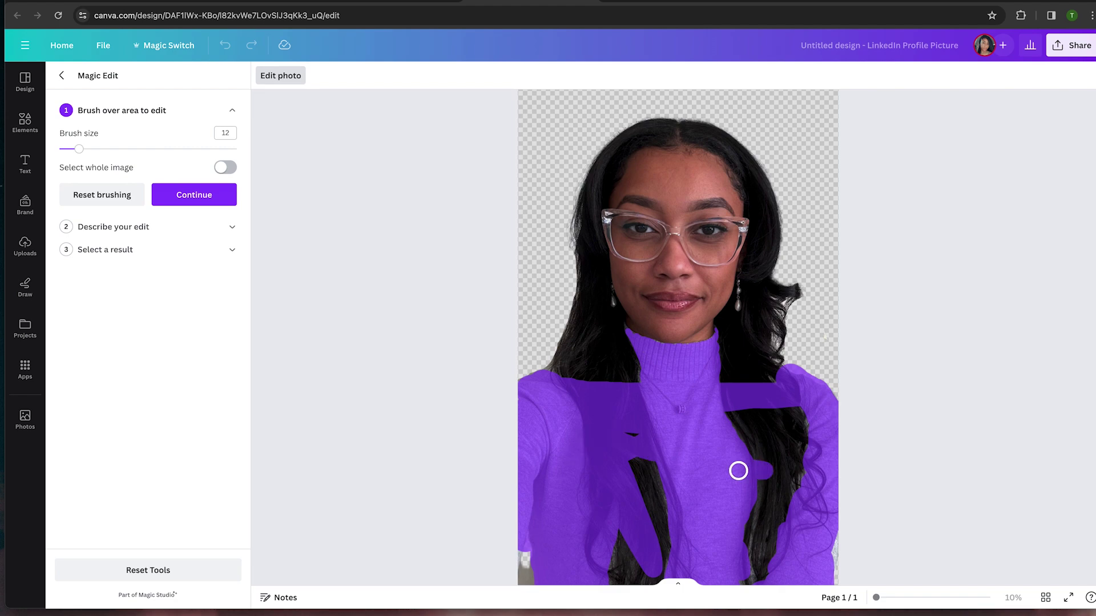
{"action": "mouse_move", "coordinate": [651, 515]}
{"action": "left_mouse_down"}
{"action": "mouse_move", "coordinate": [631, 595]}
{"action": "mouse_move", "coordinate": [617, 592]}
{"action": "mouse_move", "coordinate": [657, 567]}
{"action": "mouse_move", "coordinate": [612, 554]}
{"action": "mouse_move", "coordinate": [700, 590]}
{"action": "mouse_move", "coordinate": [595, 580]}
{"action": "left_mouse_up"}
{"action": "mouse_move", "coordinate": [681, 471]}
{"action": "left_mouse_down"}
{"action": "mouse_move", "coordinate": [656, 509]}
{"action": "mouse_move", "coordinate": [726, 383]}
{"action": "mouse_move", "coordinate": [767, 414]}
{"action": "mouse_move", "coordinate": [631, 415]}
{"action": "mouse_move", "coordinate": [757, 407]}
{"action": "left_mouse_up"}
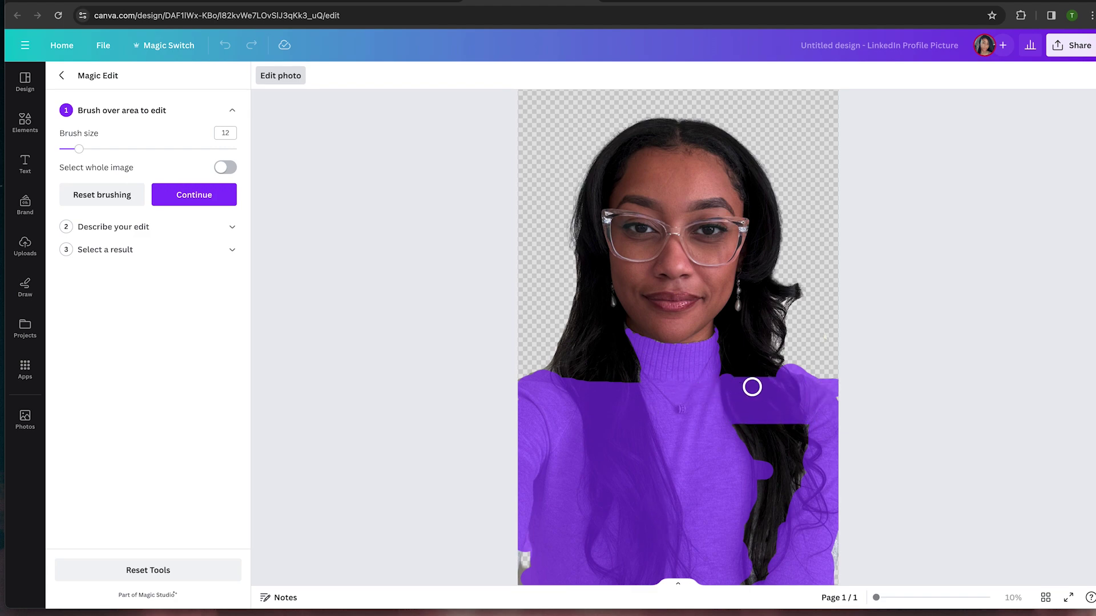
{"action": "mouse_move", "coordinate": [789, 392]}
{"action": "left_mouse_down"}
{"action": "mouse_move", "coordinate": [784, 455]}
{"action": "mouse_move", "coordinate": [788, 425]}
{"action": "mouse_move", "coordinate": [811, 415]}
{"action": "left_mouse_up"}
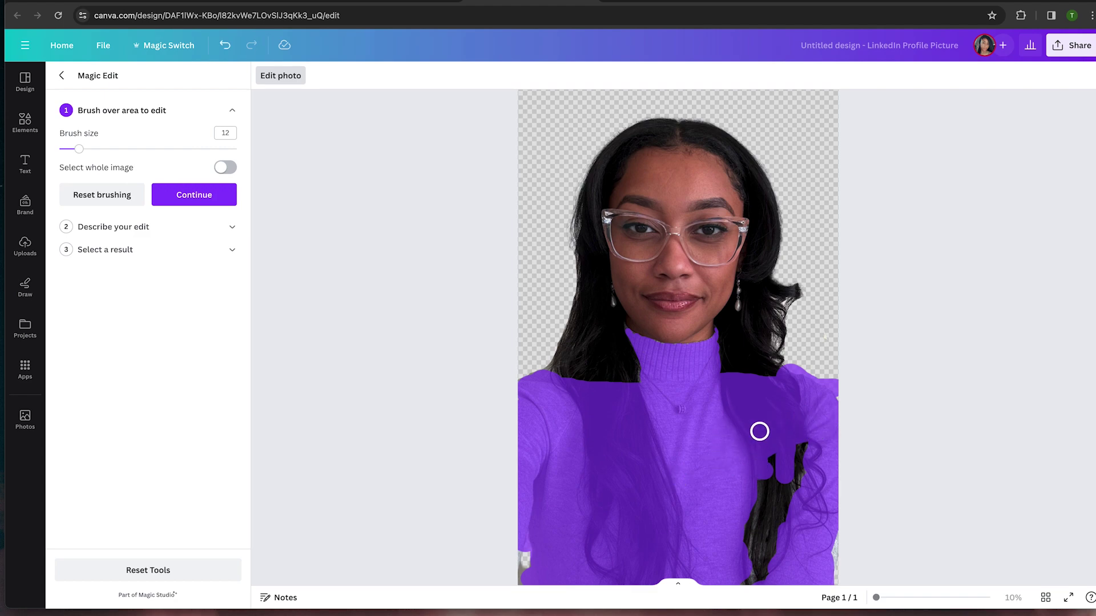
{"action": "mouse_move", "coordinate": [806, 478]}
{"action": "left_mouse_down"}
{"action": "mouse_move", "coordinate": [785, 455]}
{"action": "mouse_move", "coordinate": [744, 499]}
{"action": "left_mouse_up"}
{"action": "mouse_move", "coordinate": [755, 581]}
{"action": "left_mouse_down"}
{"action": "mouse_move", "coordinate": [781, 490]}
{"action": "mouse_move", "coordinate": [756, 560]}
{"action": "left_mouse_up"}
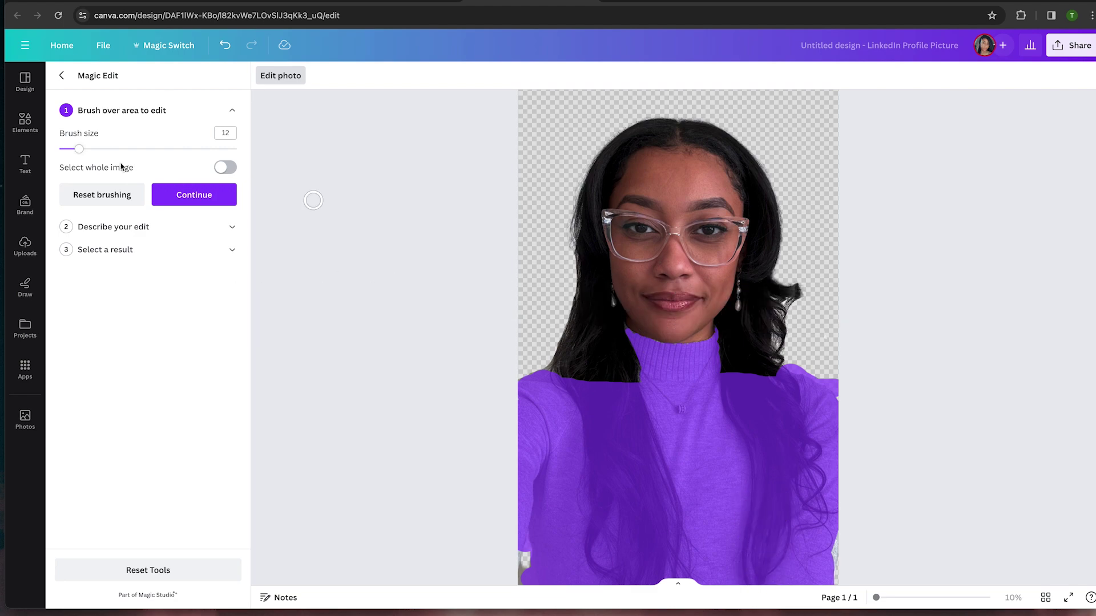
Step: Set the edit description to "professional attire", generate results for the enlarged area and preview the navy-tie outfit
{"action": "left_click", "coordinate": [171, 197]}
{"action": "type", "text": "pink shirt"}
{"action": "left_click", "coordinate": [120, 171]}
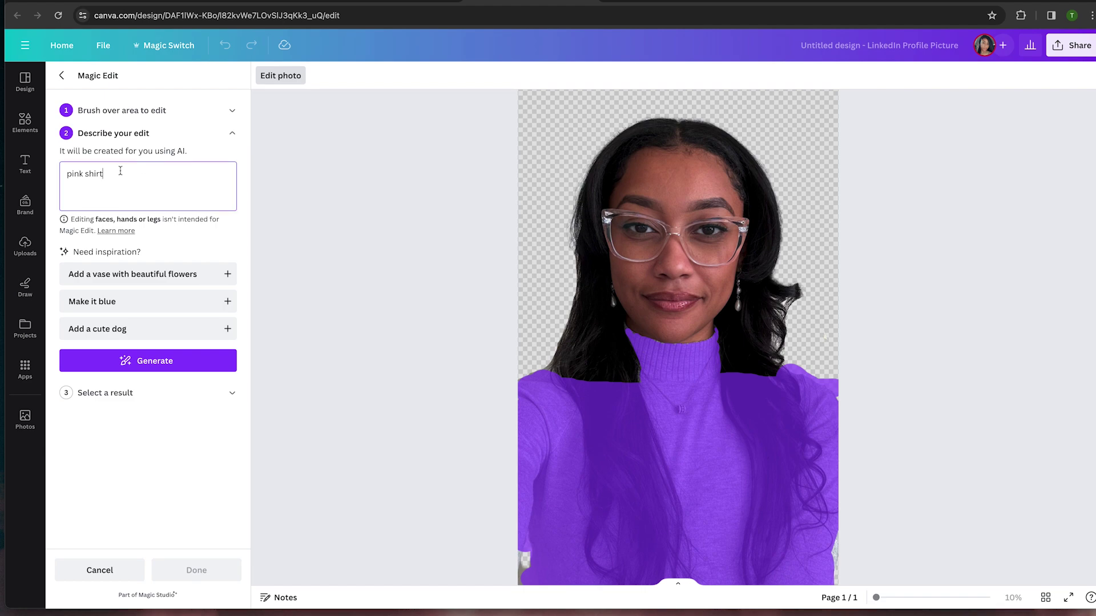
{"action": "key", "text": "BackSpace"}
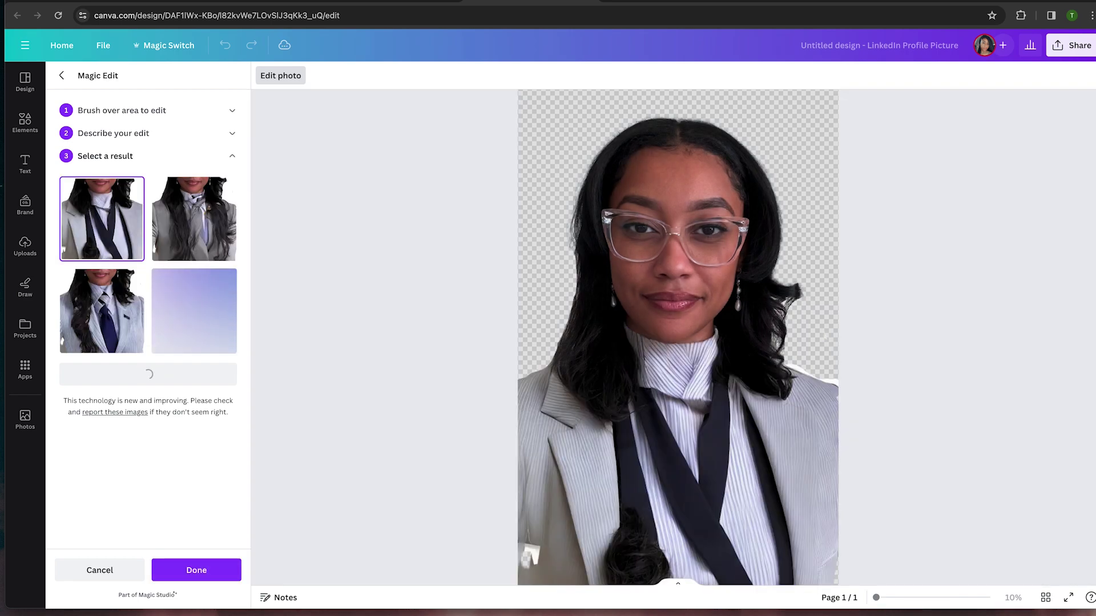
{"action": "left_click", "coordinate": [130, 302]}
Step: Change the Magic Edit description to "professional shirt"
{"action": "left_click", "coordinate": [132, 134]}
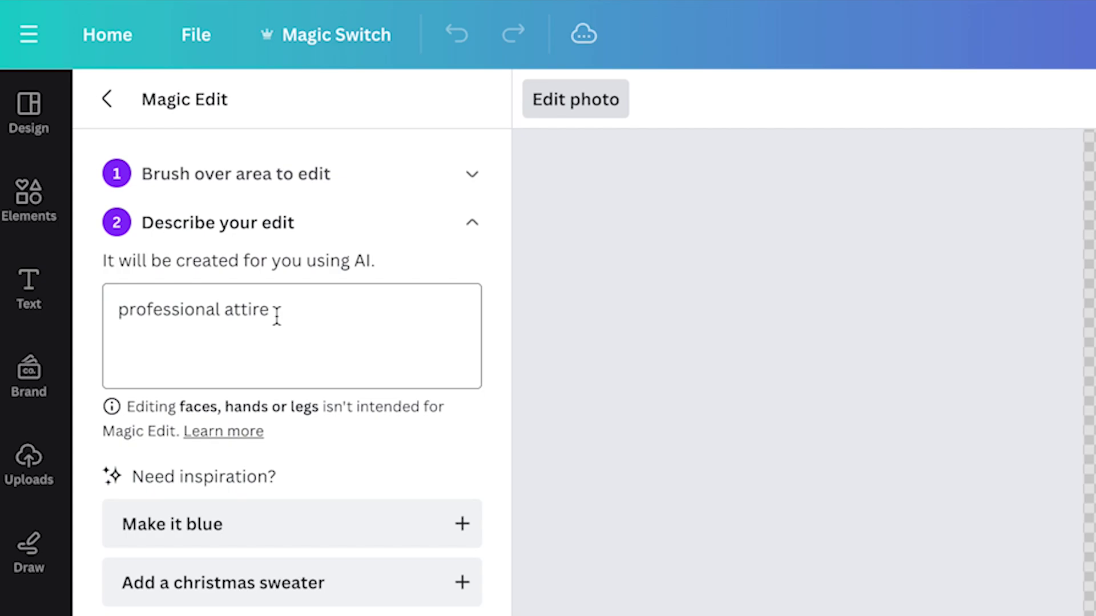
{"action": "left_click", "coordinate": [277, 317]}
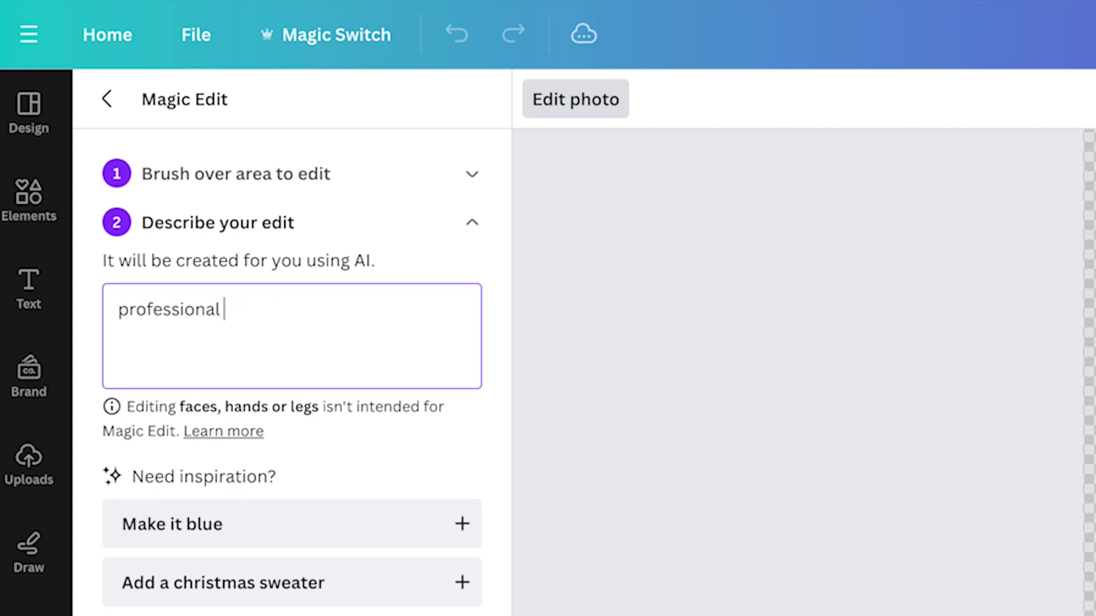
{"action": "type", "text": "shirt"}
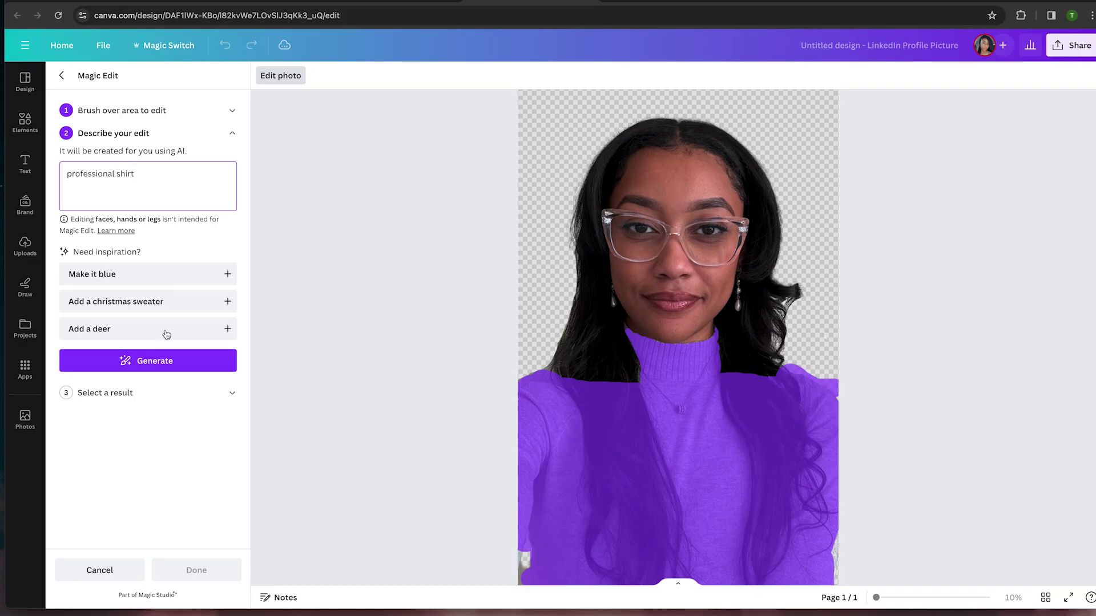
Step: Generate results for the professional shirt description, and regenerate with the description changed to "professional women's shirt"
{"action": "left_click", "coordinate": [176, 367]}
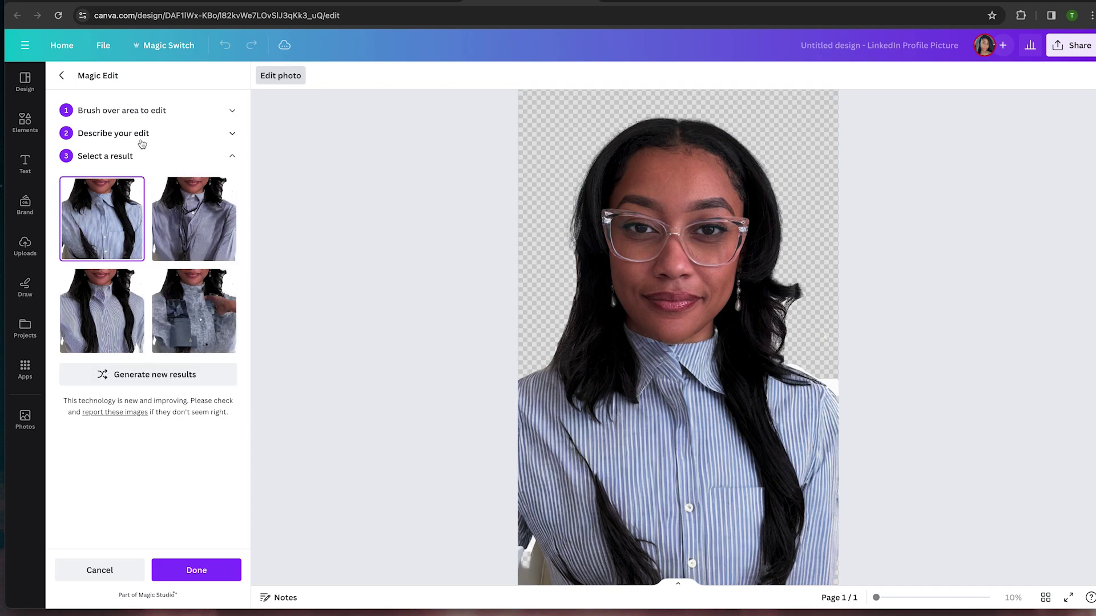
{"action": "left_click", "coordinate": [123, 133]}
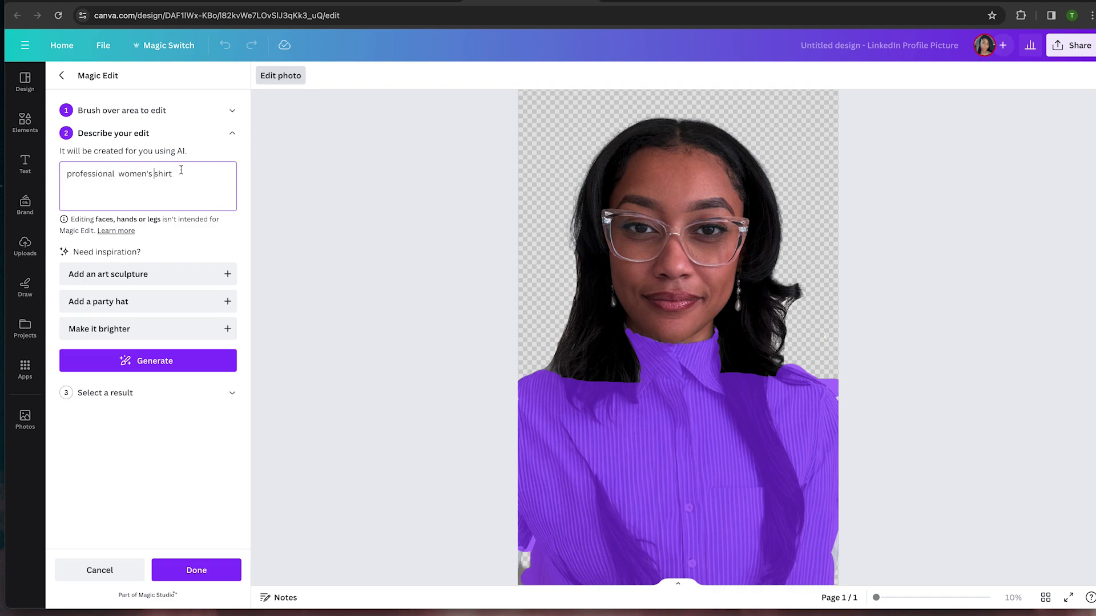
{"action": "left_click_drag", "start_coordinate": [142, 171], "coordinate": [117, 165]}
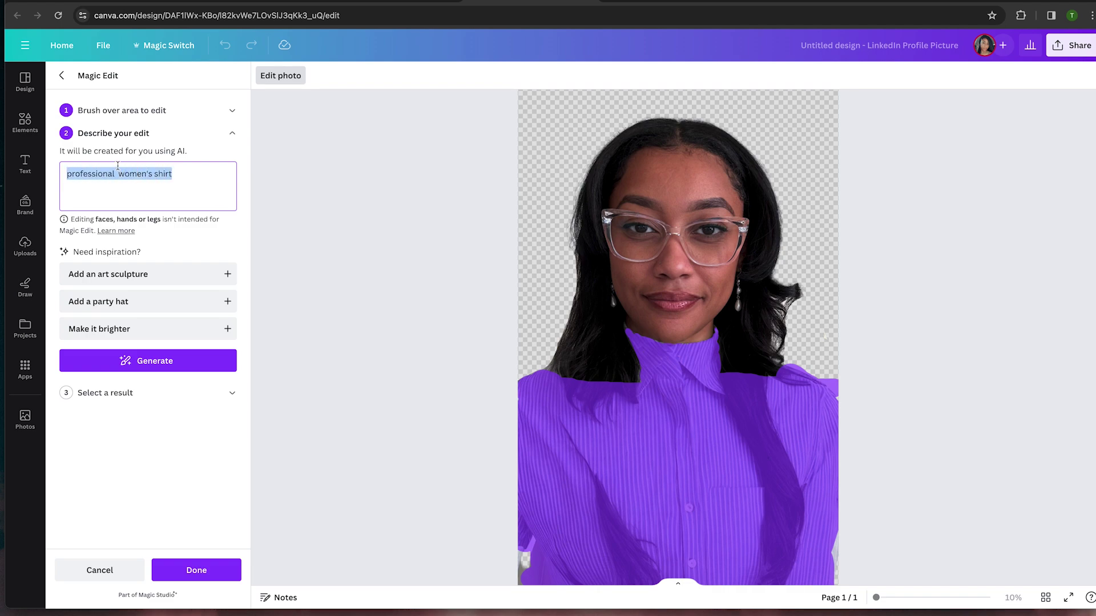
{"action": "left_click", "coordinate": [125, 169]}
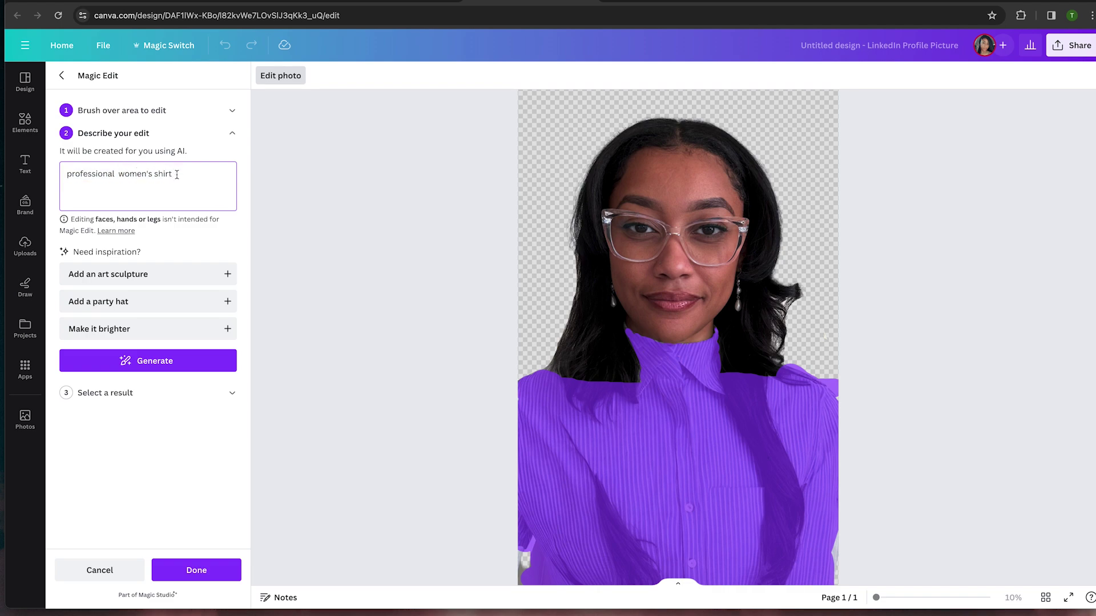
{"action": "left_click", "coordinate": [169, 356]}
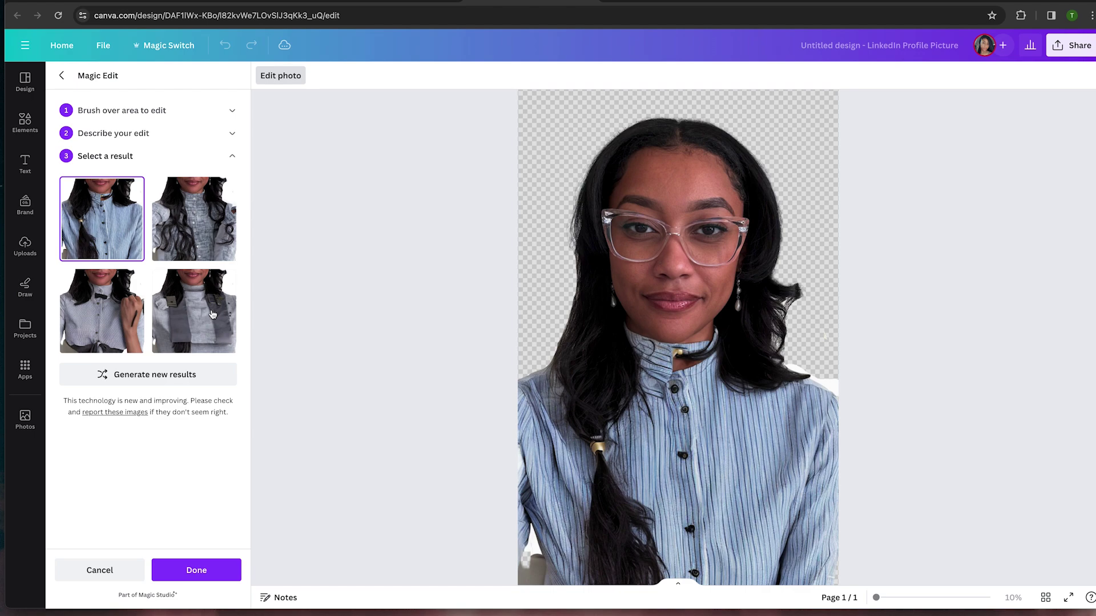
Step: Preview the grey strapped top, the grey ruffled blouse and the blue striped shirt on the photo
{"action": "left_click", "coordinate": [207, 317]}
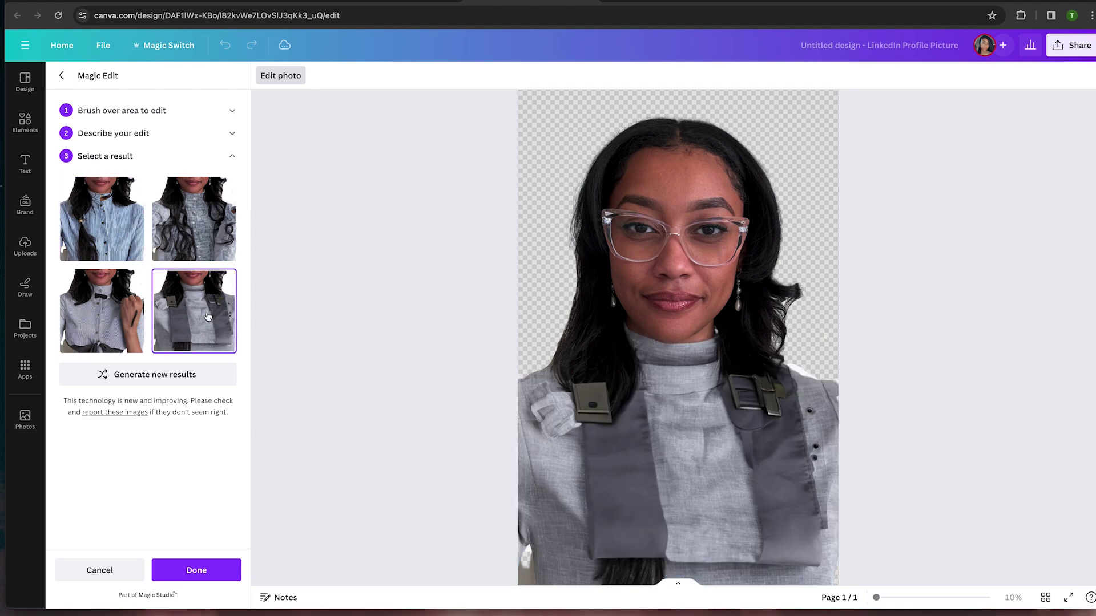
{"action": "left_click", "coordinate": [186, 234]}
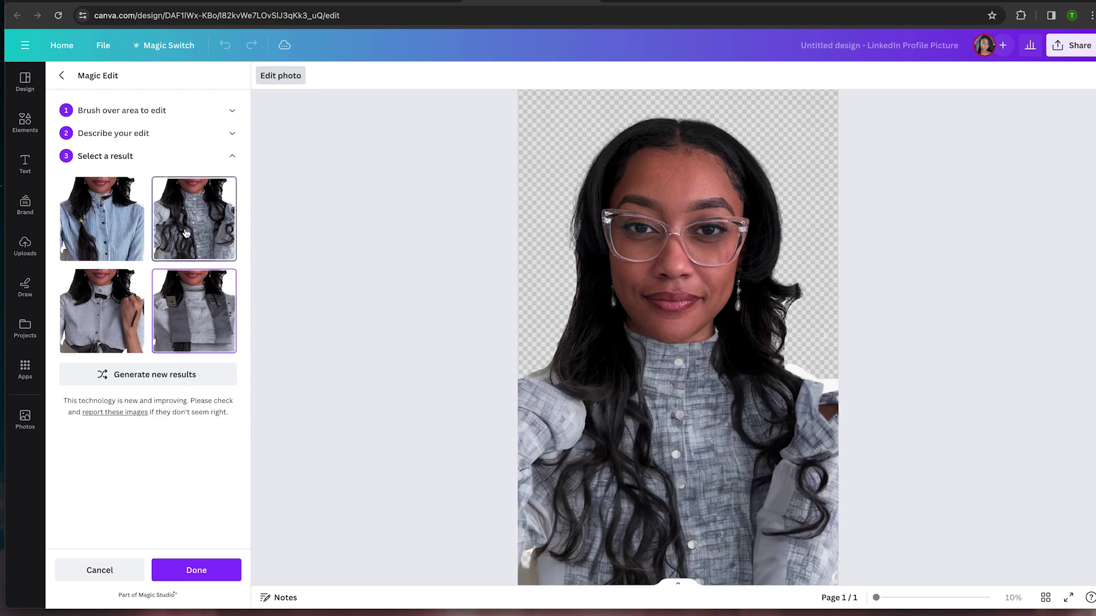
{"action": "left_click", "coordinate": [97, 237]}
Step: Set the Magic Edit description to "professional blazer", generate results and preview the different blazer outfits on the photo
{"action": "left_click", "coordinate": [141, 381]}
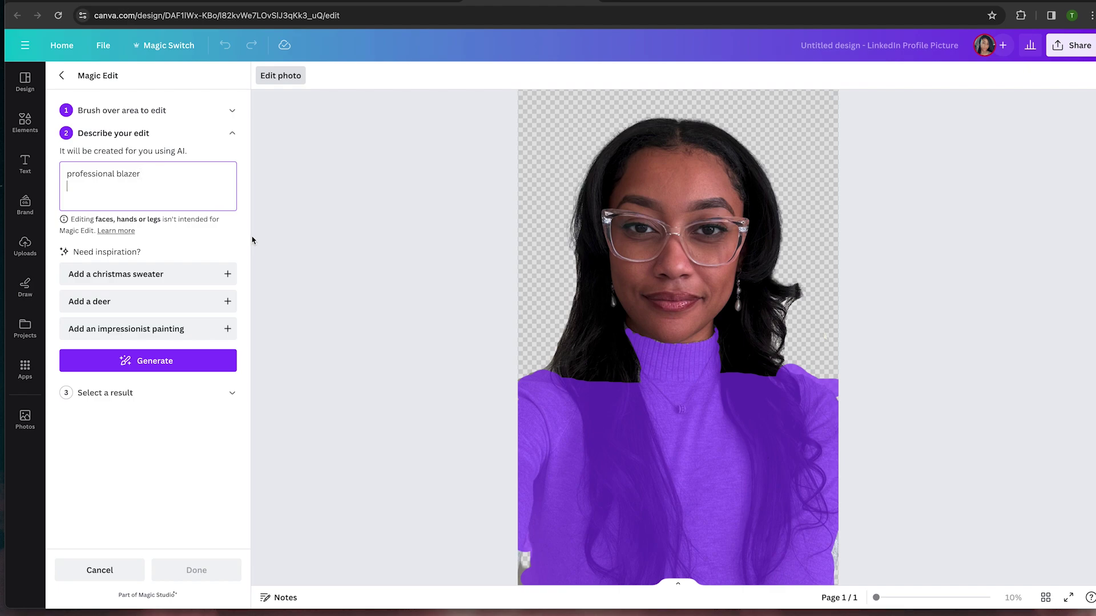
{"action": "left_click", "coordinate": [196, 360]}
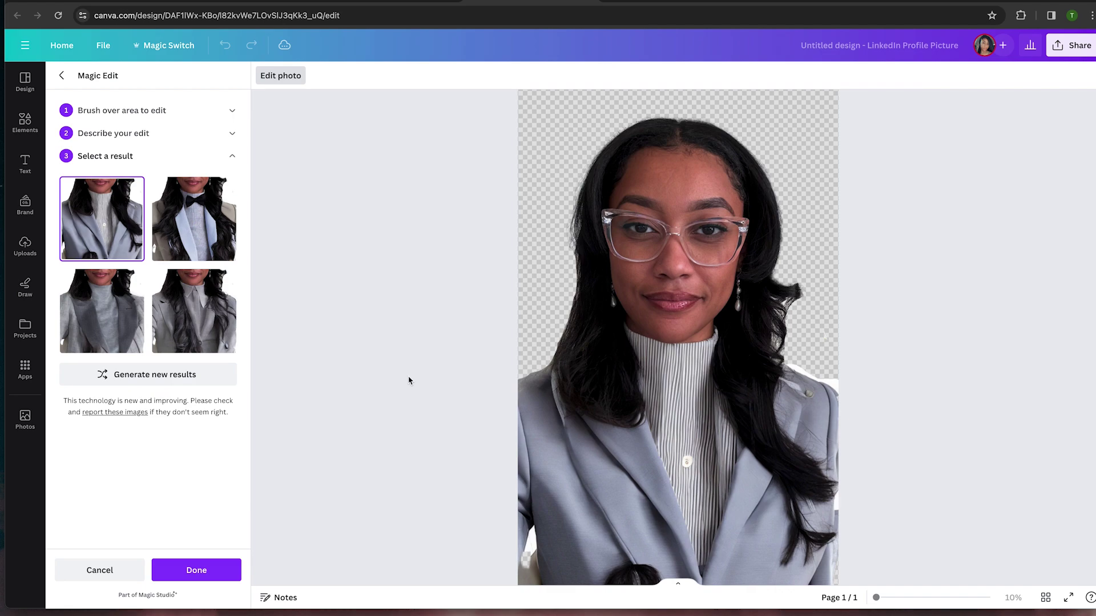
{"action": "left_click", "coordinate": [80, 329]}
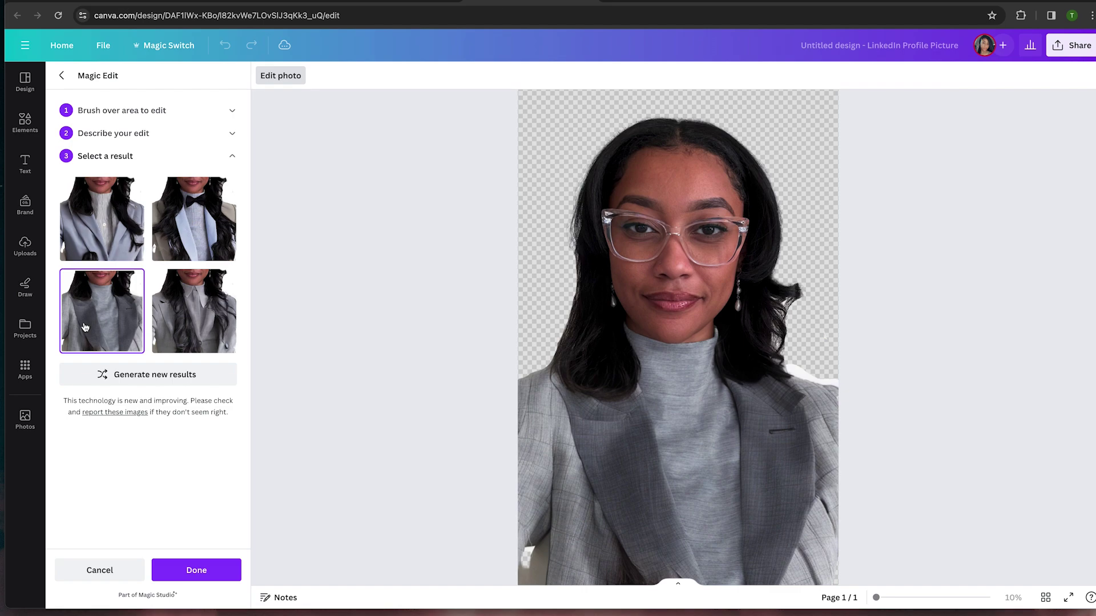
{"action": "left_click", "coordinate": [166, 325]}
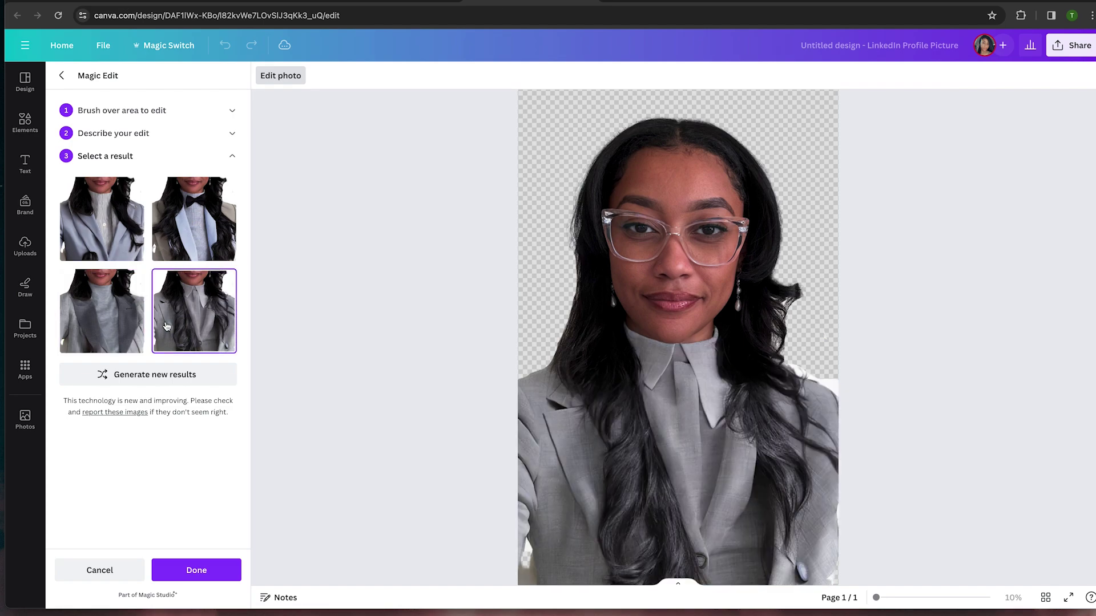
{"action": "left_click", "coordinate": [202, 230]}
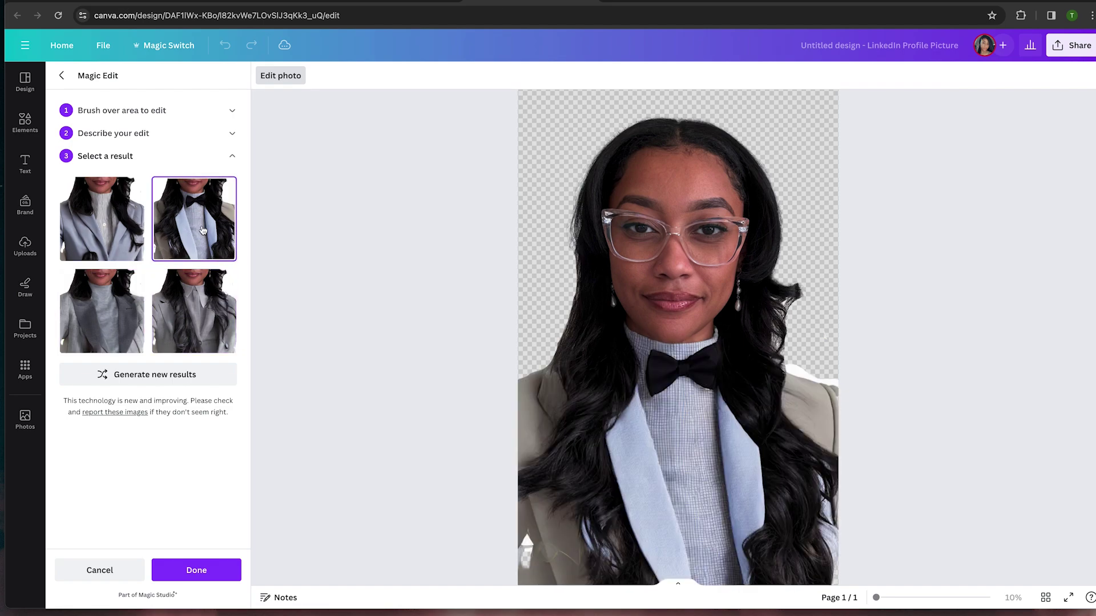
{"action": "left_click", "coordinate": [101, 203]}
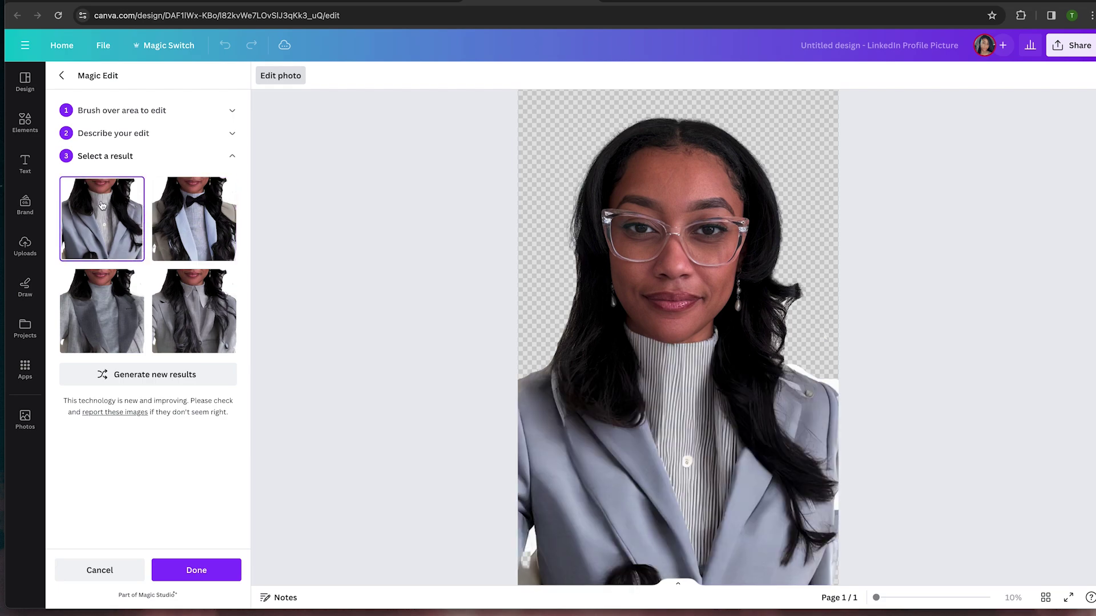
{"action": "left_click", "coordinate": [98, 288]}
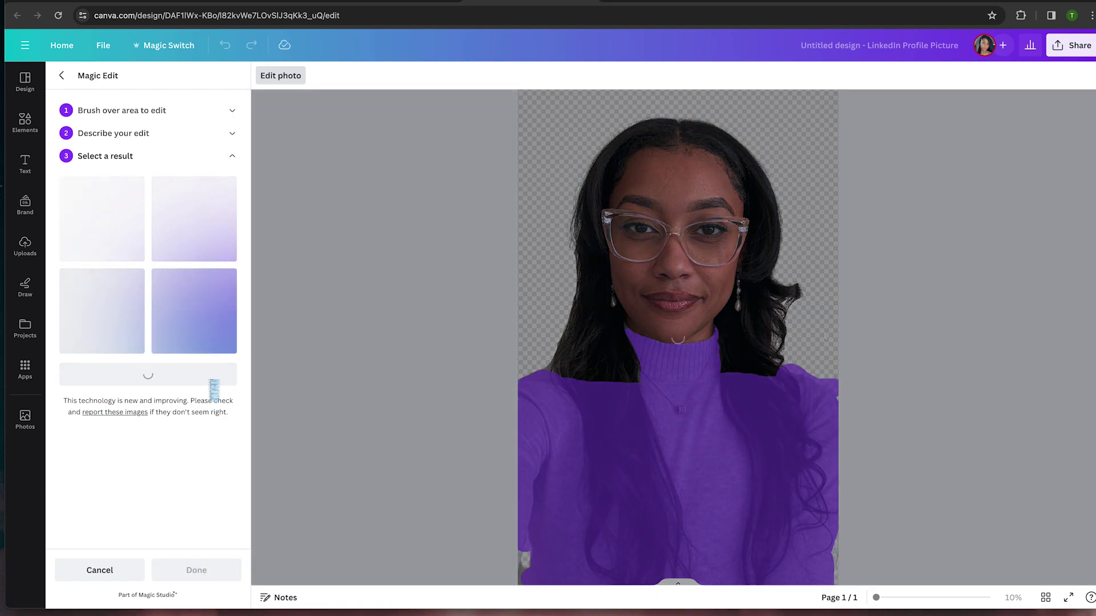
Step: Generate new blazer results, compare them on the photo and apply the grey blazer with the grey turtleneck
{"action": "left_click", "coordinate": [212, 385]}
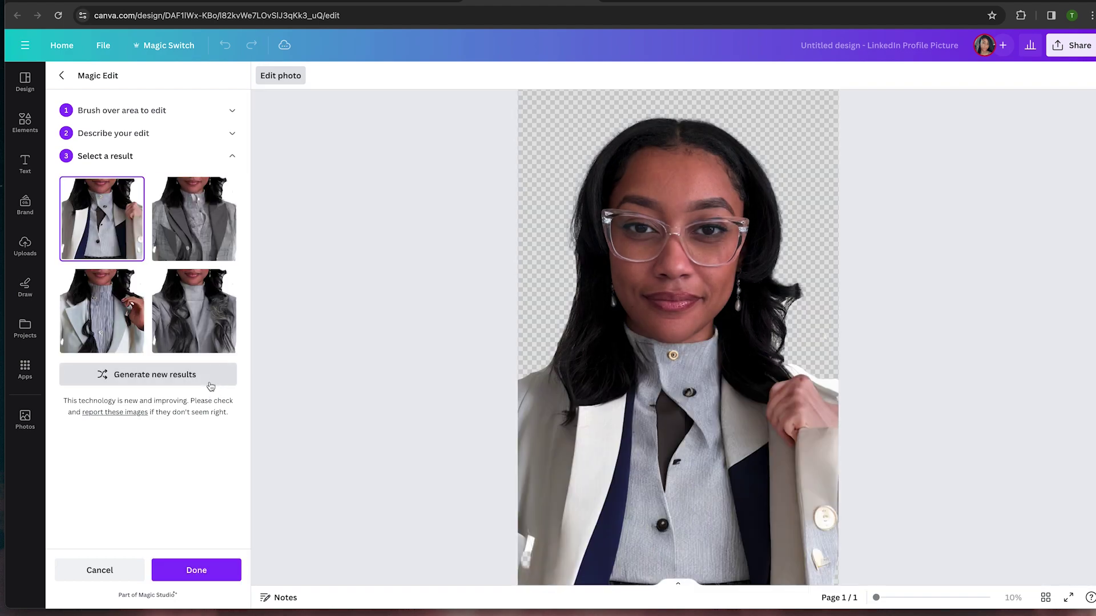
{"action": "left_click", "coordinate": [195, 310]}
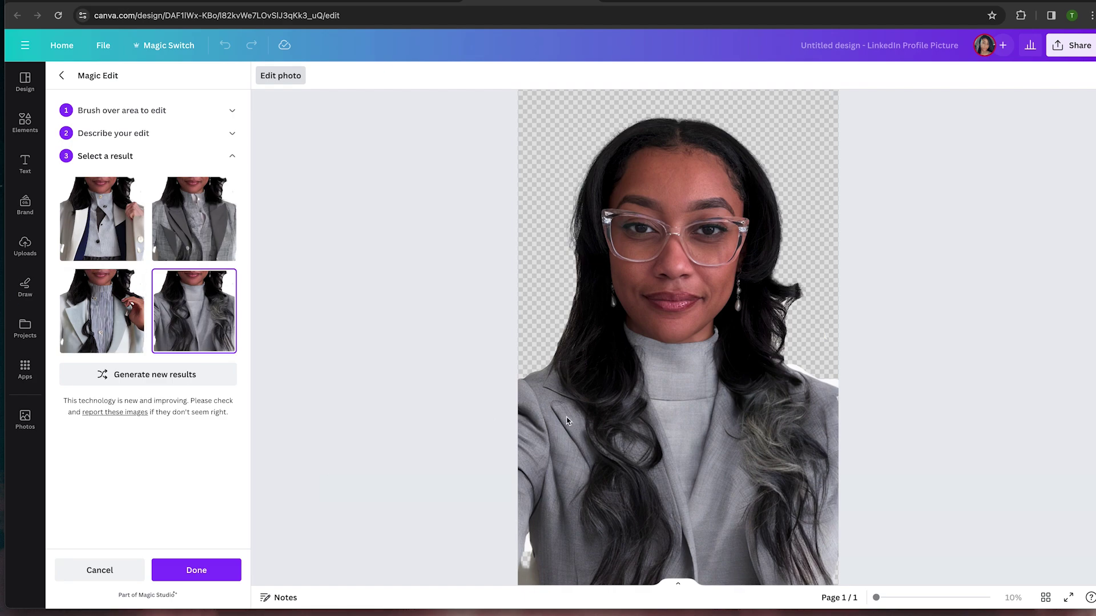
{"action": "left_click", "coordinate": [84, 223]}
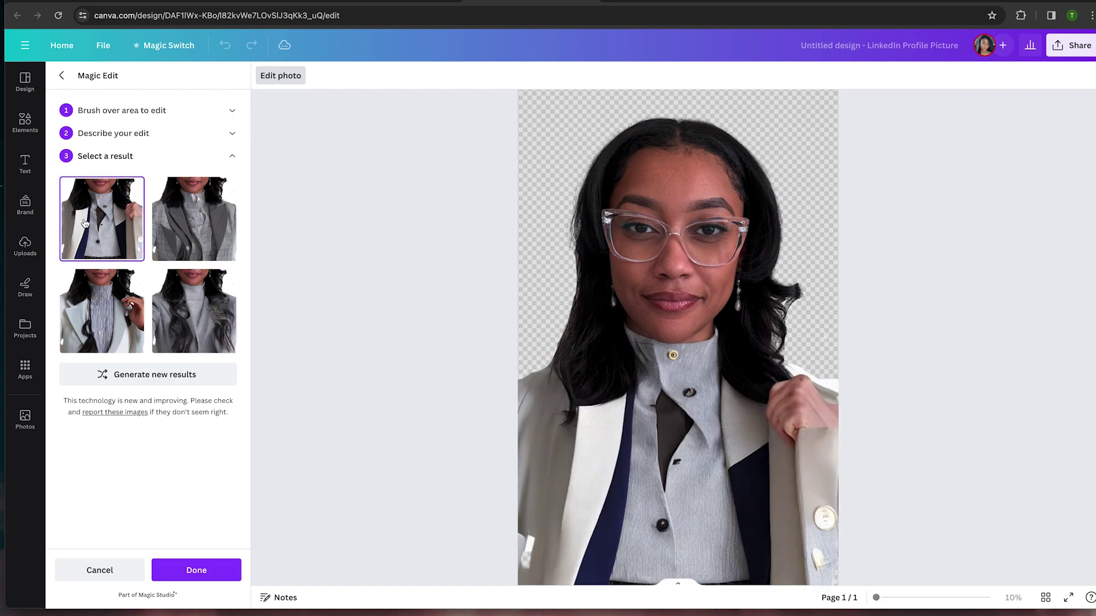
{"action": "left_click", "coordinate": [188, 246]}
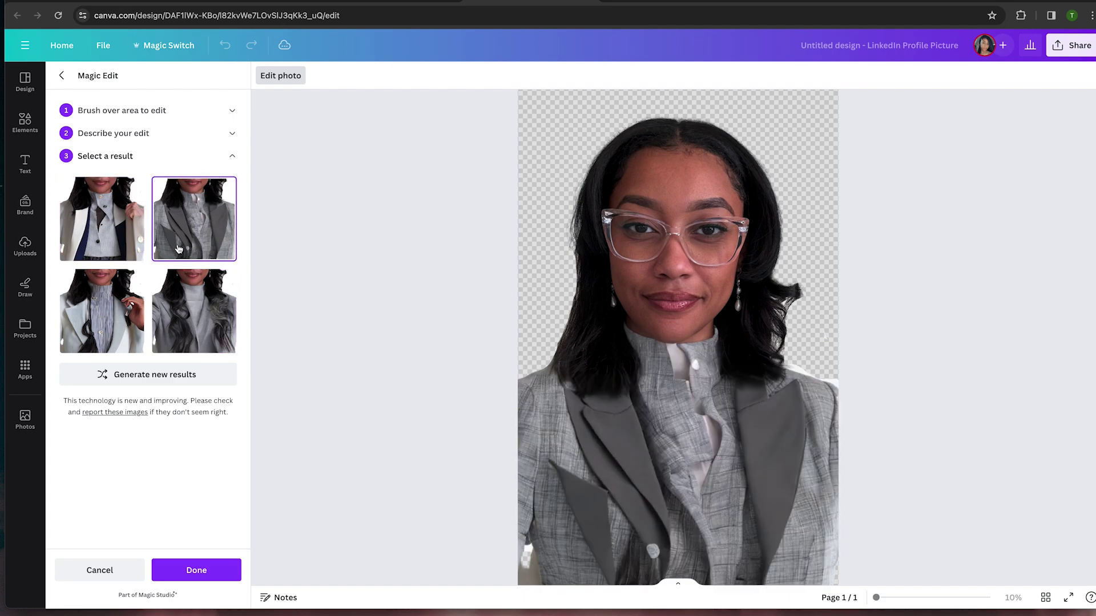
{"action": "left_click", "coordinate": [120, 320]}
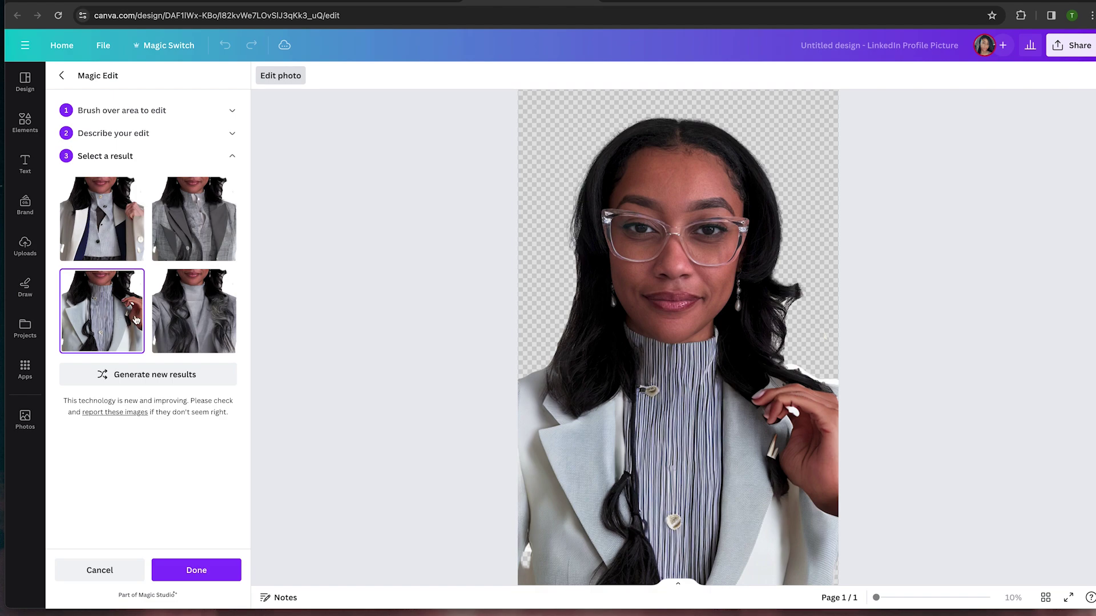
{"action": "left_click", "coordinate": [197, 321]}
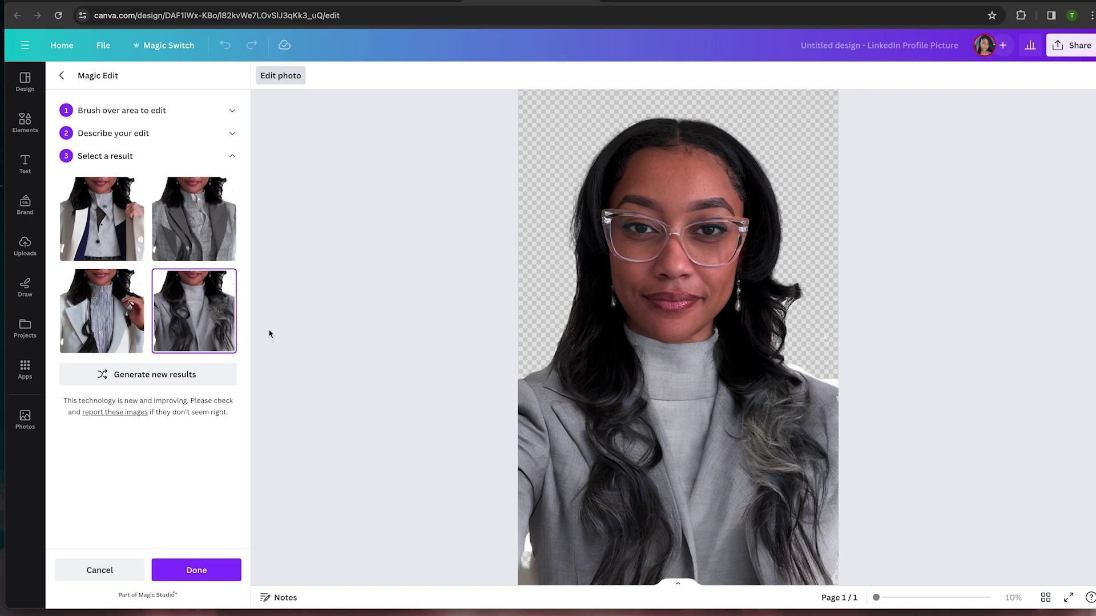
{"action": "left_click", "coordinate": [191, 568]}
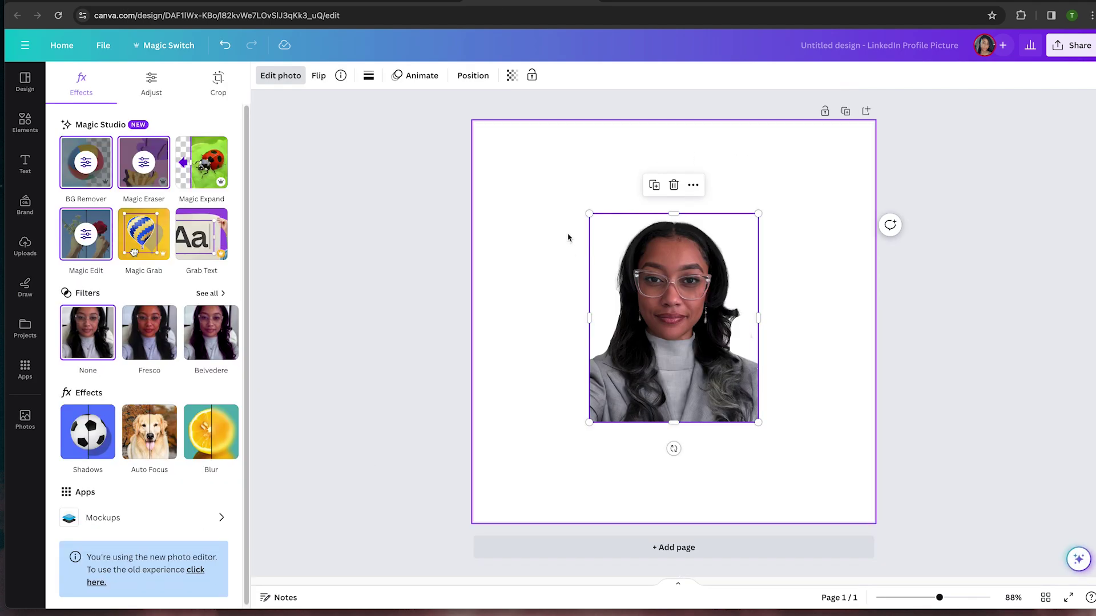
Step: Enlarge the edited photo to fill most of the page's height and move it up so it fits within the page
{"action": "left_click_drag", "start_coordinate": [589, 213], "coordinate": [571, 191]}
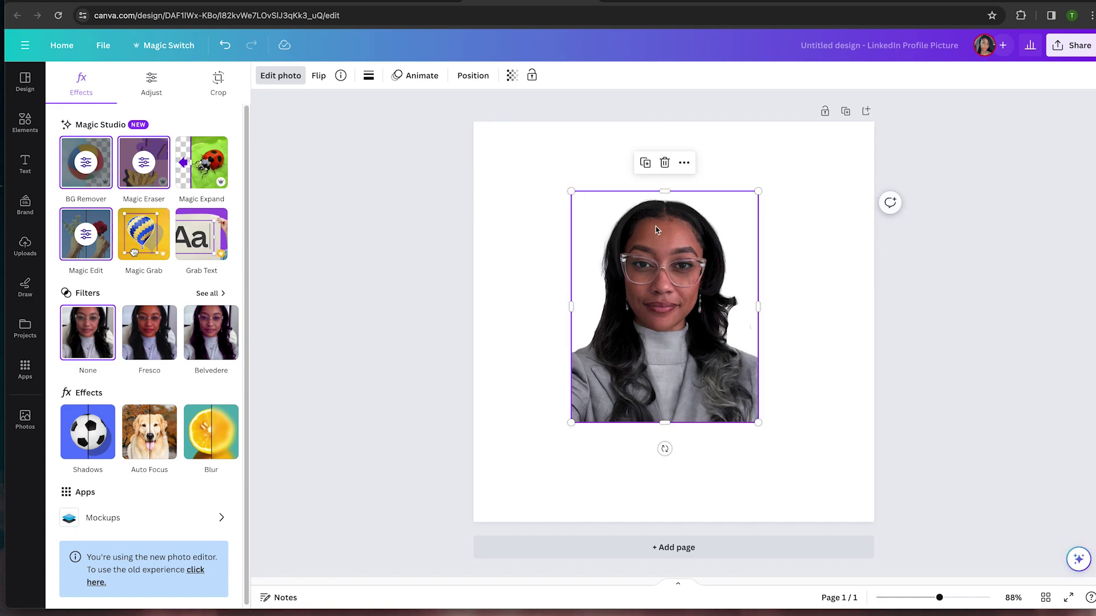
{"action": "left_click_drag", "start_coordinate": [758, 422], "coordinate": [849, 534]}
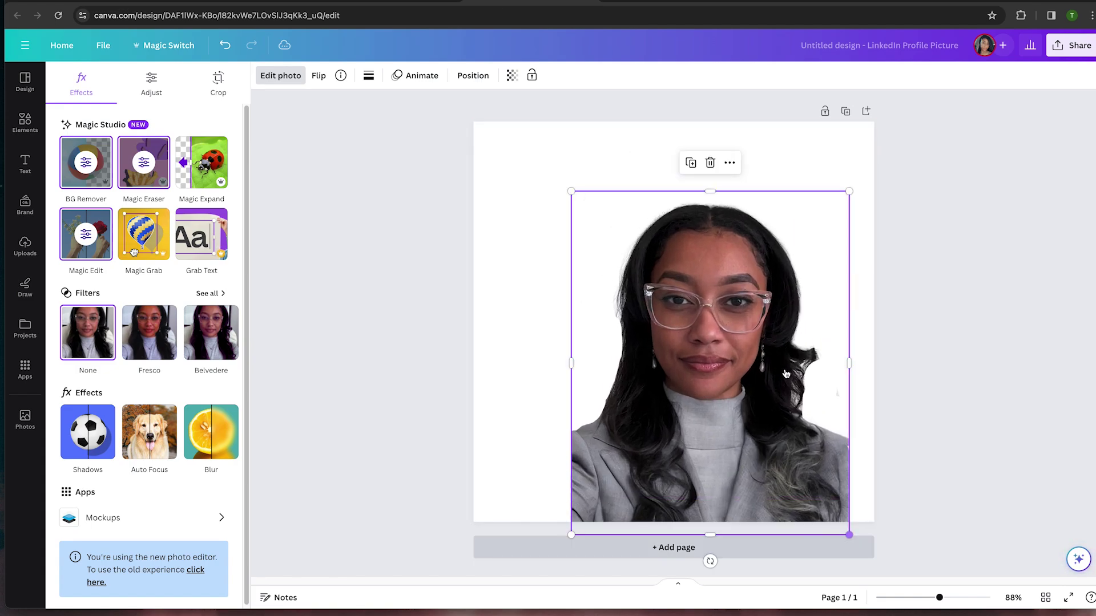
{"action": "left_click_drag", "start_coordinate": [737, 265], "coordinate": [706, 208]}
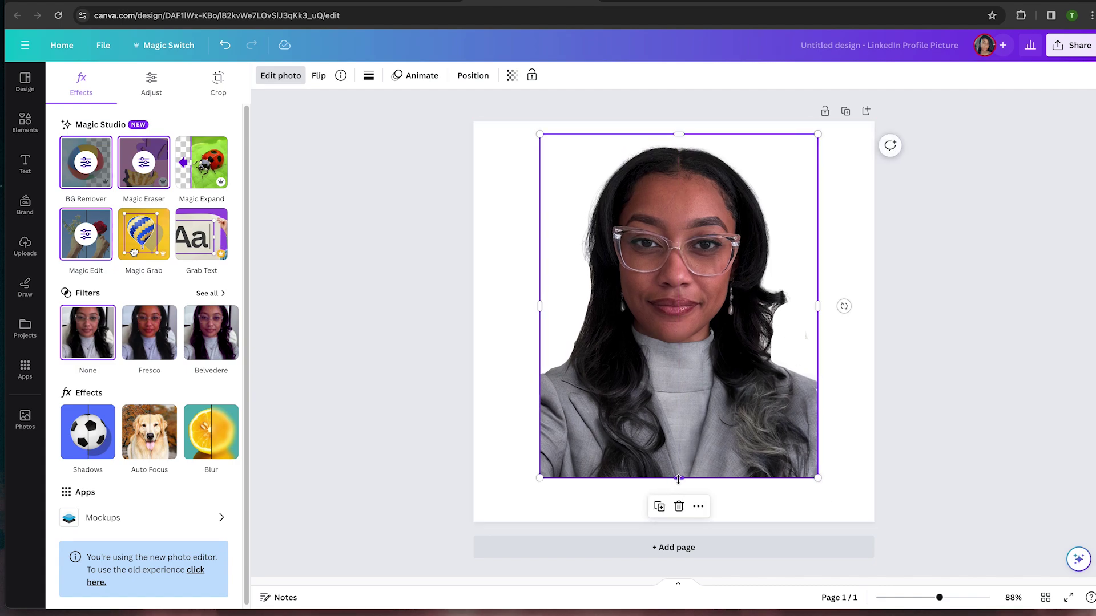
Step: Crop the photo from below to a head-and-shoulders portrait and move it slightly down toward the page's centre
{"action": "left_click_drag", "start_coordinate": [677, 478], "coordinate": [685, 393]}
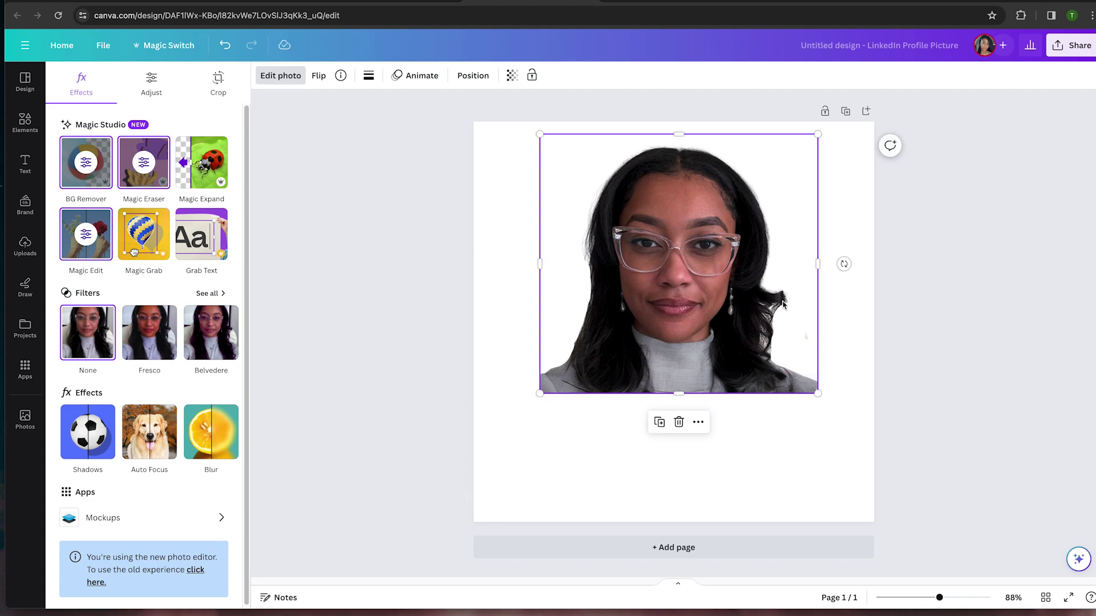
{"action": "mouse_move", "coordinate": [817, 261]}
{"action": "left_mouse_down"}
{"action": "mouse_move", "coordinate": [802, 258]}
{"action": "mouse_move", "coordinate": [824, 268]}
{"action": "left_mouse_up"}
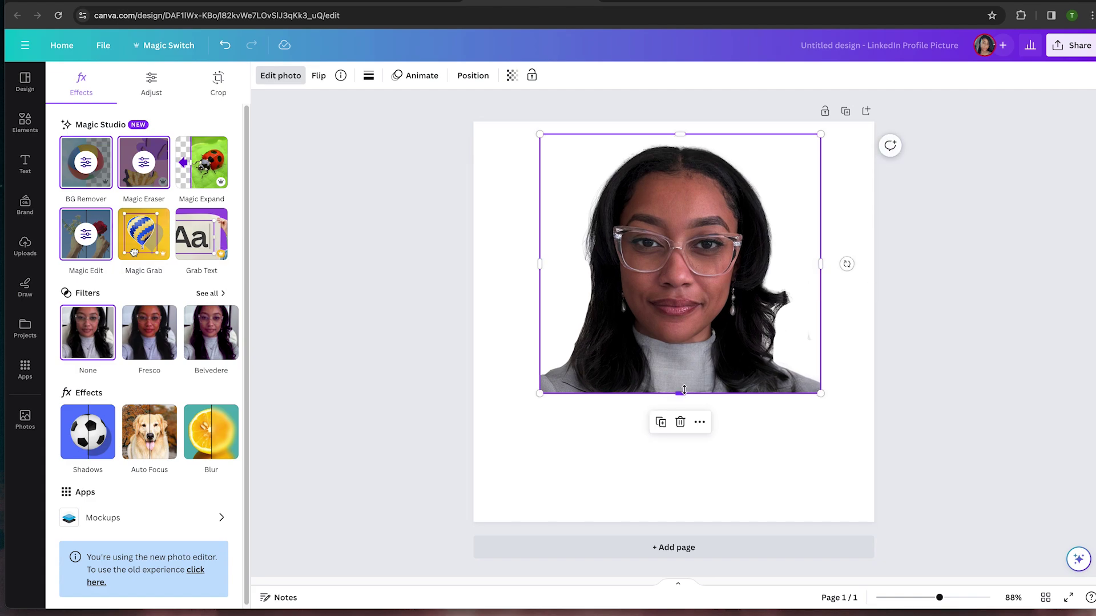
{"action": "left_click_drag", "start_coordinate": [683, 394], "coordinate": [683, 405]}
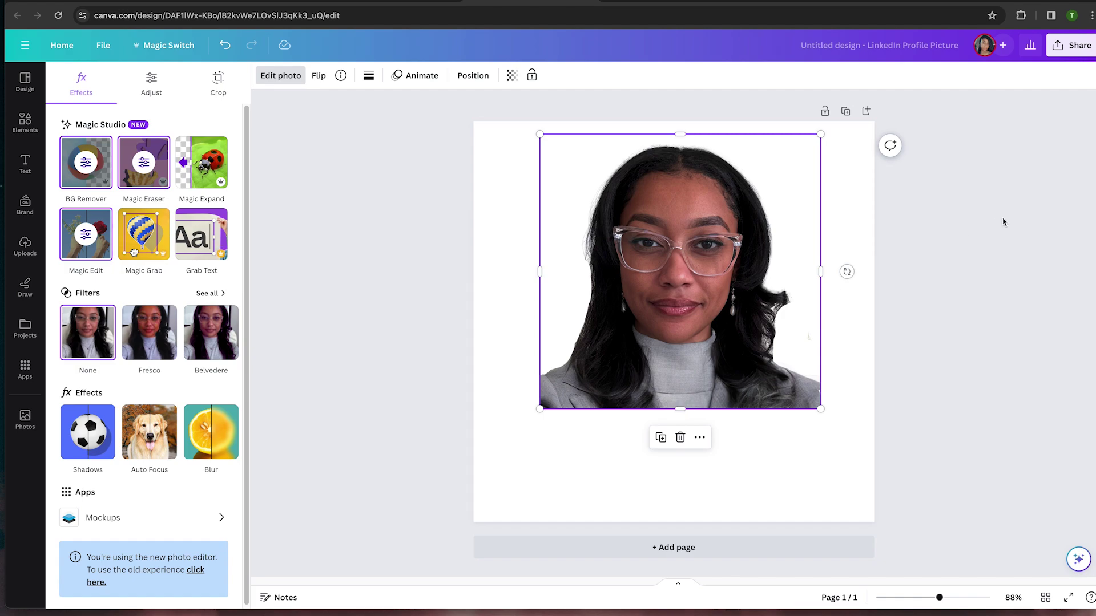
{"action": "left_click", "coordinate": [506, 291]}
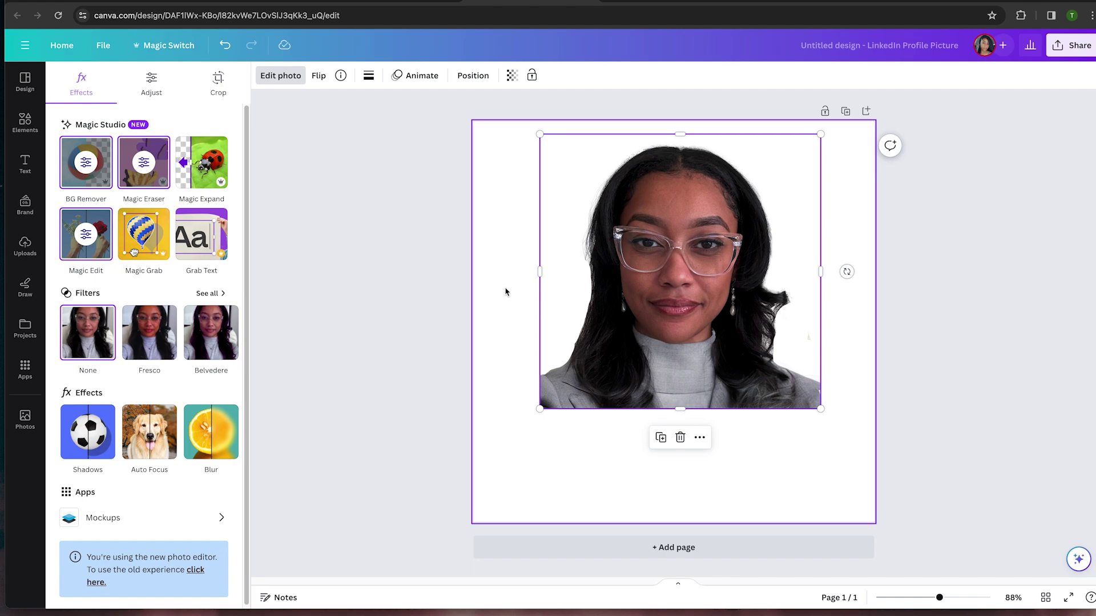
{"action": "left_click_drag", "start_coordinate": [793, 293], "coordinate": [781, 320]}
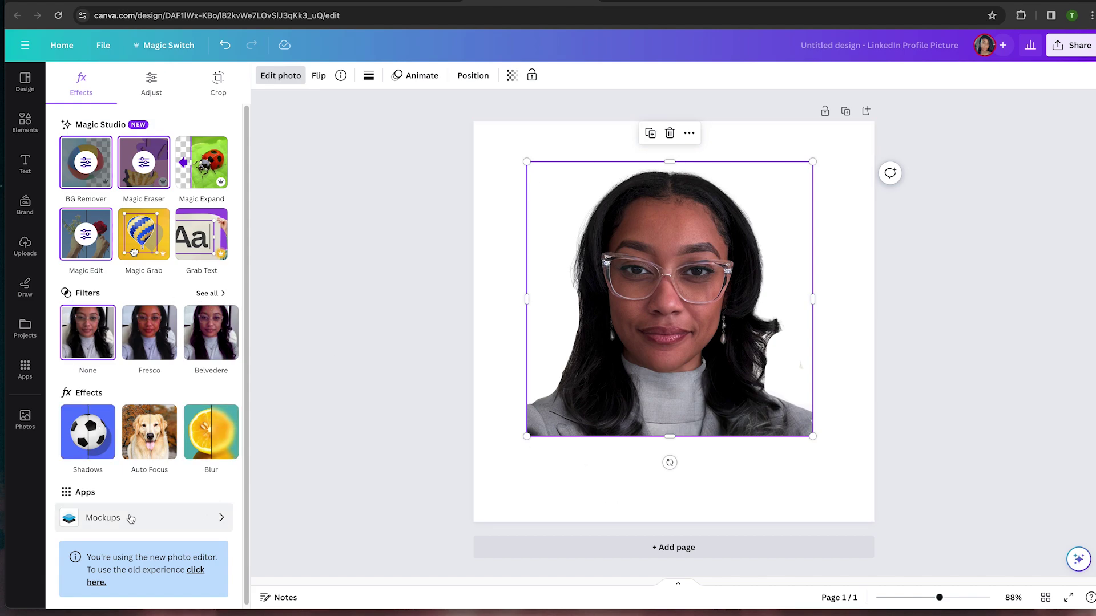
Step: Apply the warm Bali filter to the portrait and reduce its intensity to about a third
{"action": "left_click", "coordinate": [206, 294]}
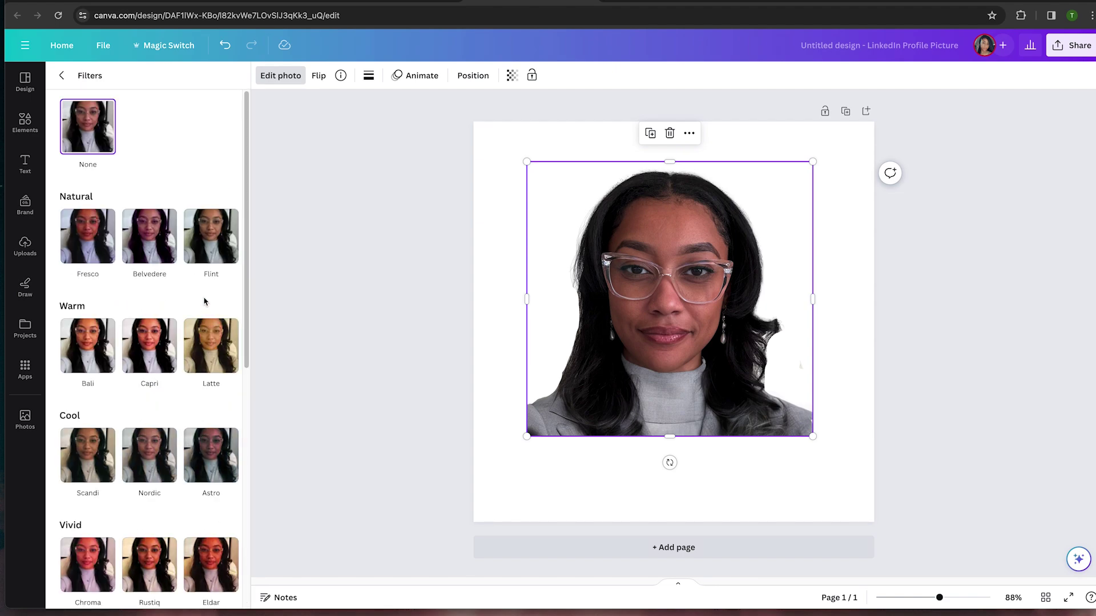
{"action": "left_click", "coordinate": [95, 346]}
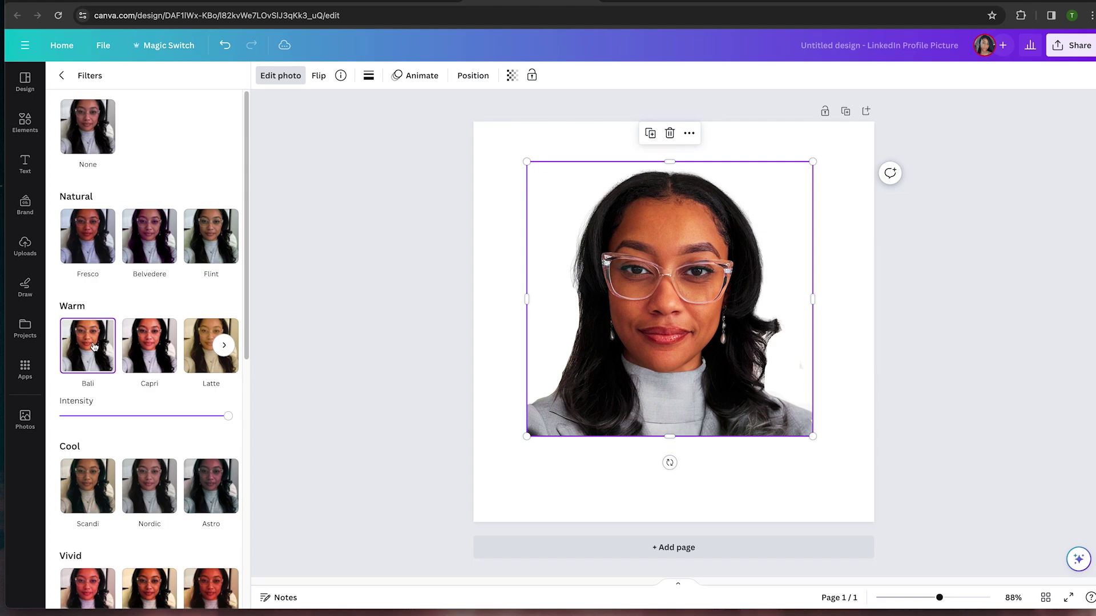
{"action": "left_click_drag", "start_coordinate": [188, 416], "coordinate": [117, 415]}
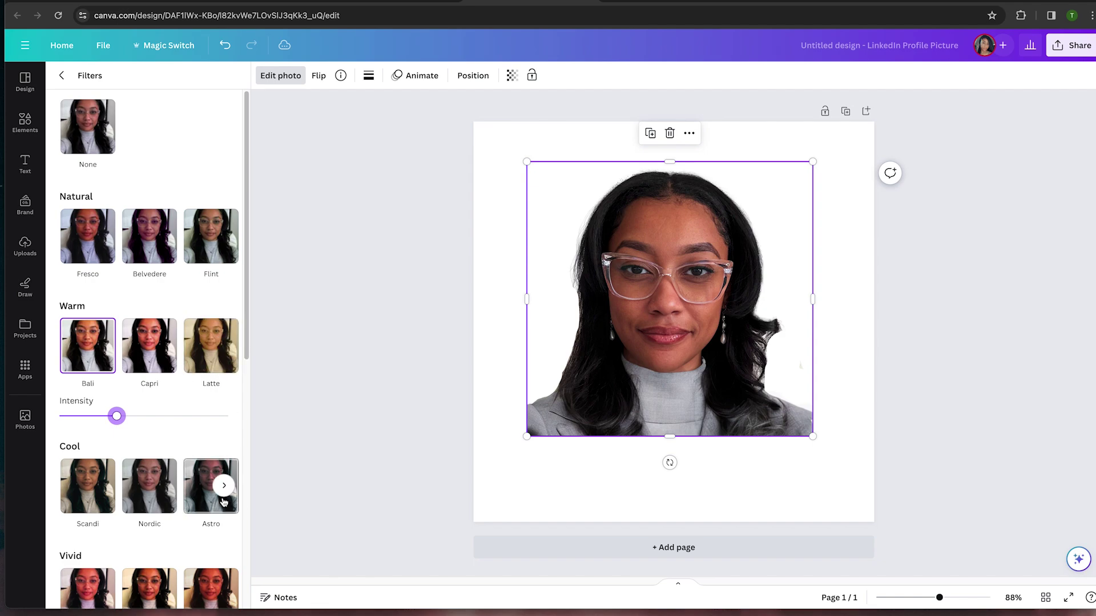
Step: Look through the Vivid filters and apply Chroma to the portrait
{"action": "scroll", "coordinate": [223, 491], "scroll_direction": "down", "scroll_amount": 3}
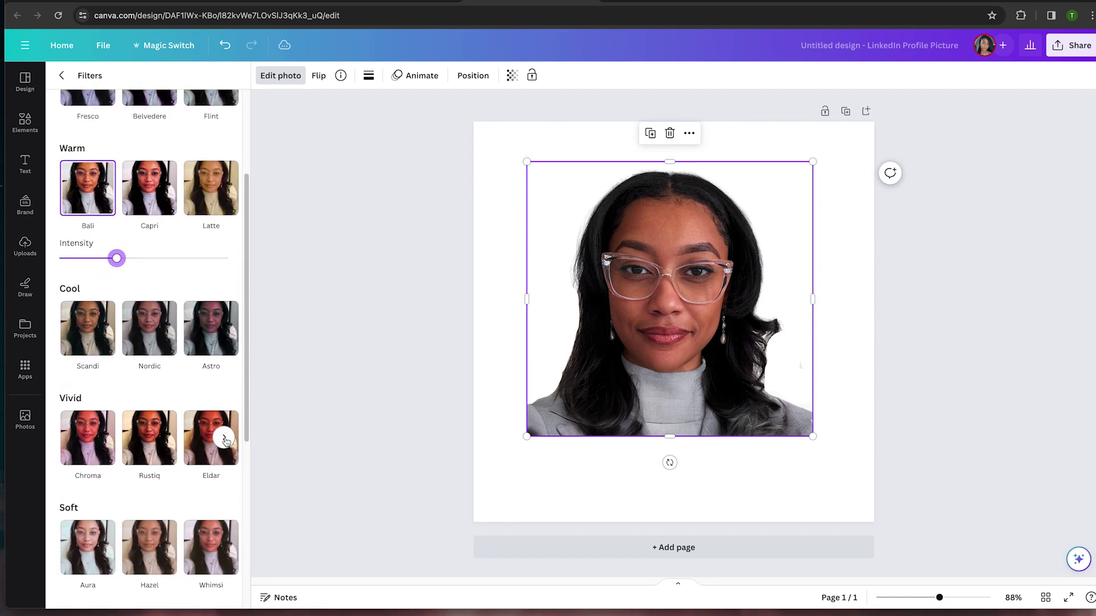
{"action": "left_click", "coordinate": [225, 439]}
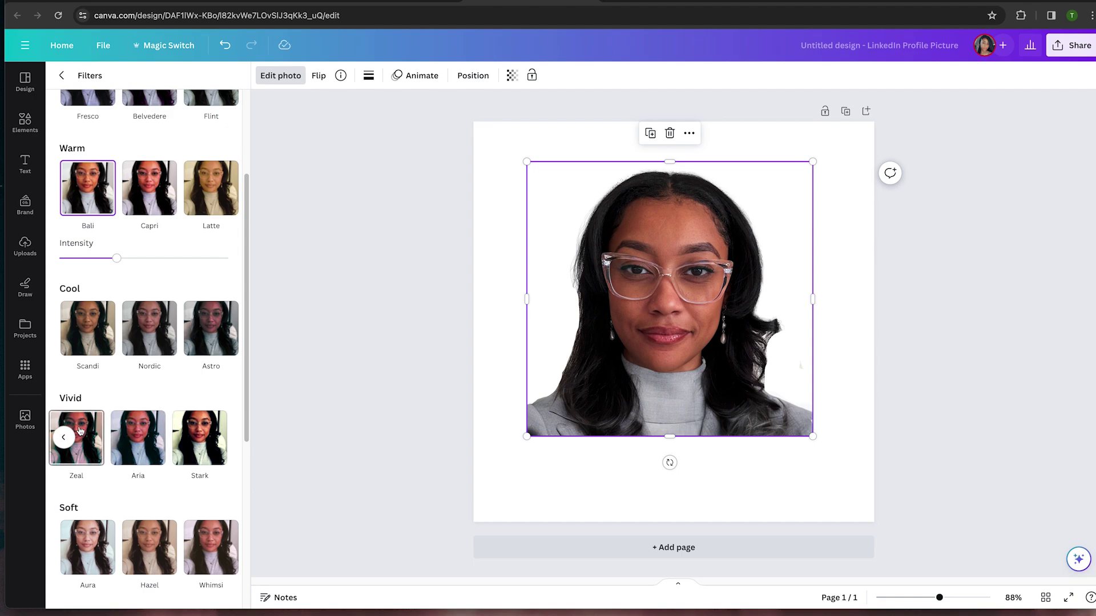
{"action": "left_click", "coordinate": [64, 437]}
{"action": "left_click", "coordinate": [83, 436]}
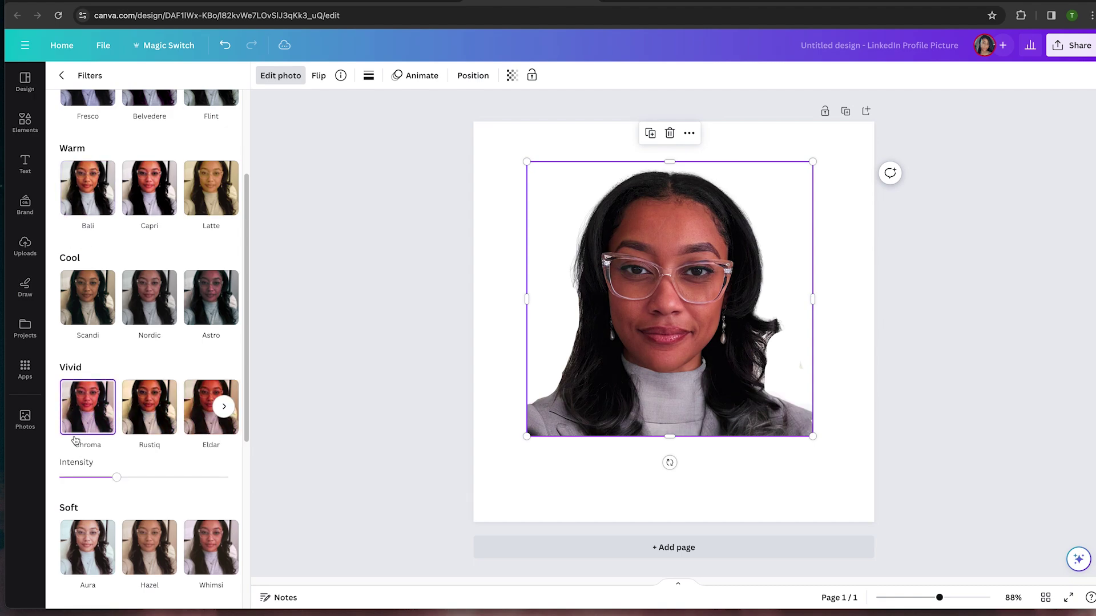
Step: Switch the portrait's filter back to the warm Bali filter and lower its intensity slightly
{"action": "left_click", "coordinate": [73, 194]}
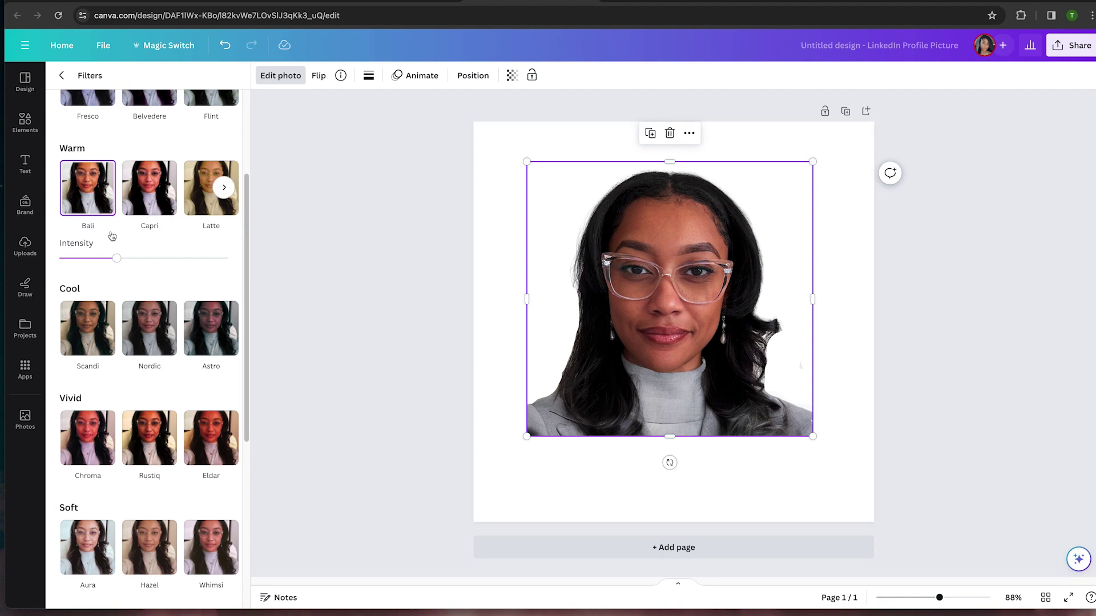
{"action": "left_click_drag", "start_coordinate": [107, 264], "coordinate": [109, 261]}
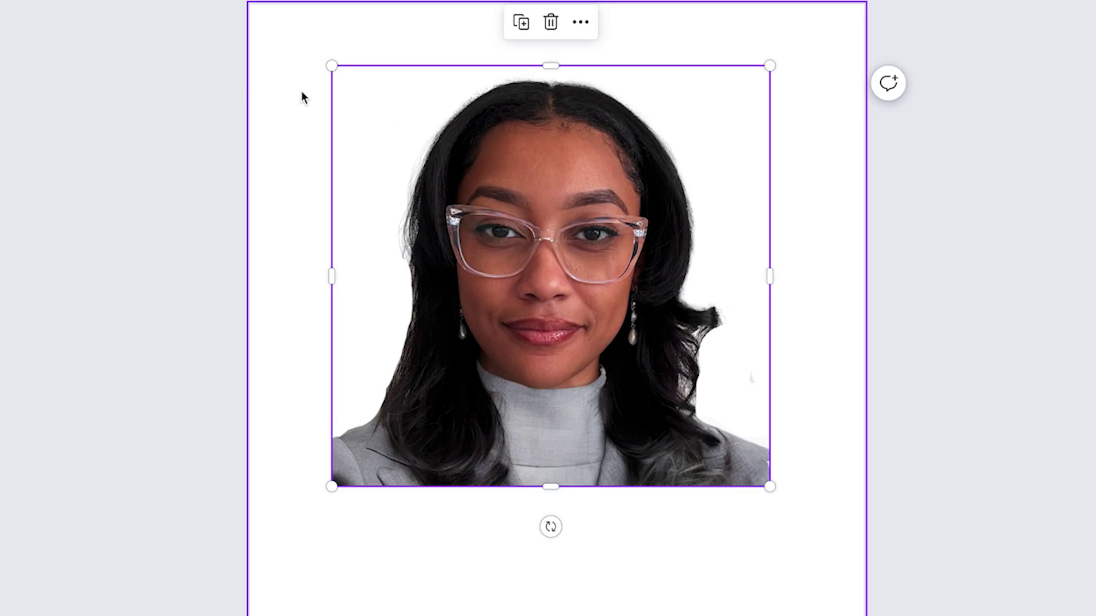
Step: Nudge the portrait slightly down and sideways to position it near the page's centre
{"action": "left_click", "coordinate": [508, 186]}
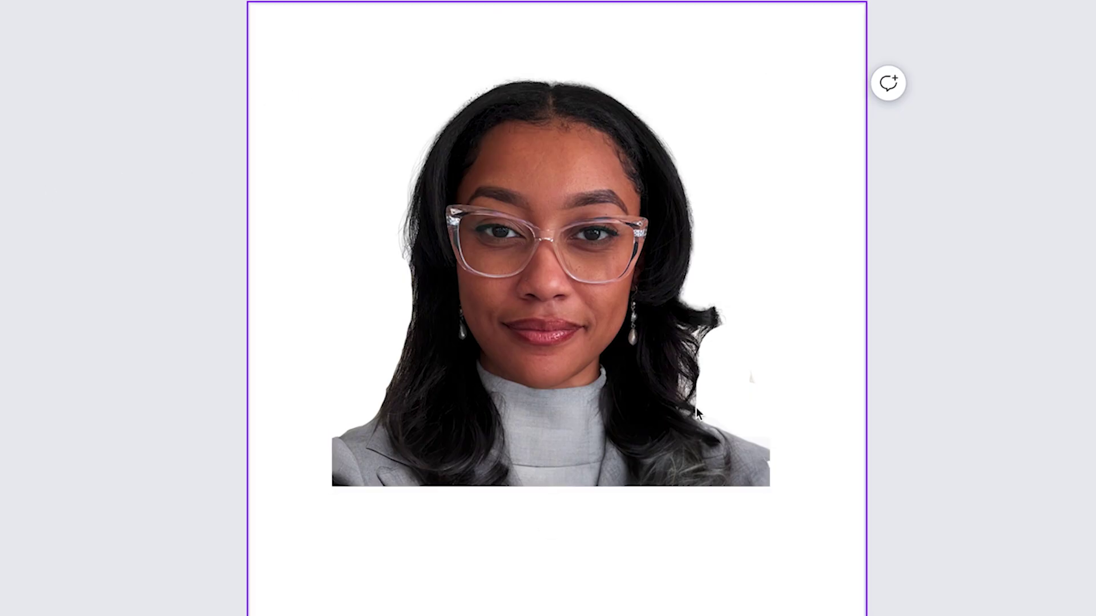
{"action": "mouse_move", "coordinate": [540, 410]}
{"action": "left_mouse_down"}
{"action": "mouse_move", "coordinate": [560, 428]}
{"action": "mouse_move", "coordinate": [545, 409]}
{"action": "left_mouse_up"}
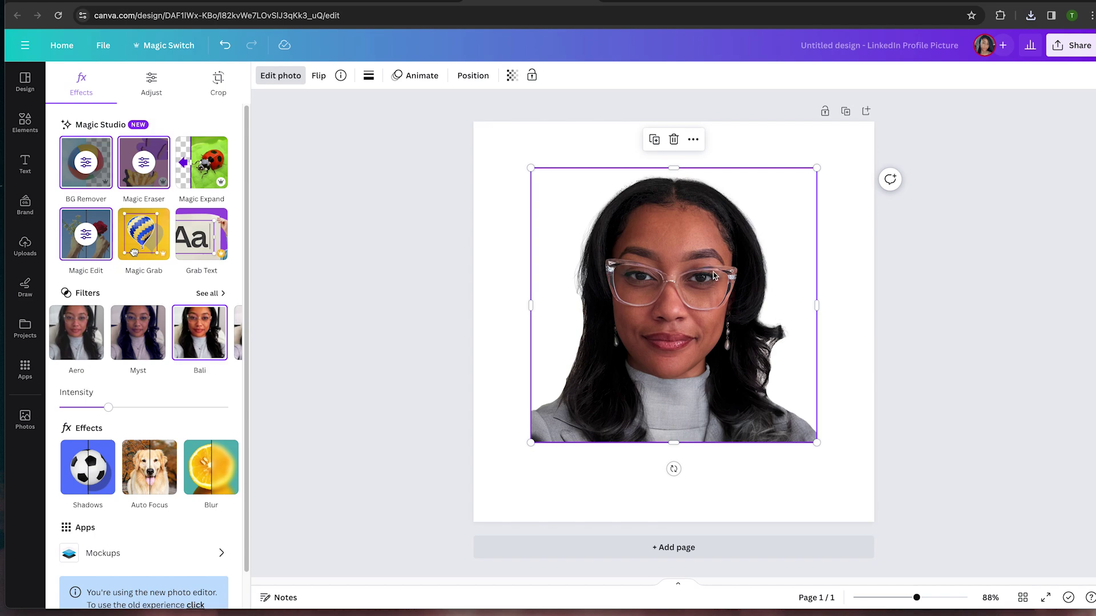
{"action": "left_click_drag", "start_coordinate": [713, 276], "coordinate": [718, 278]}
{"action": "left_click", "coordinate": [548, 194]}
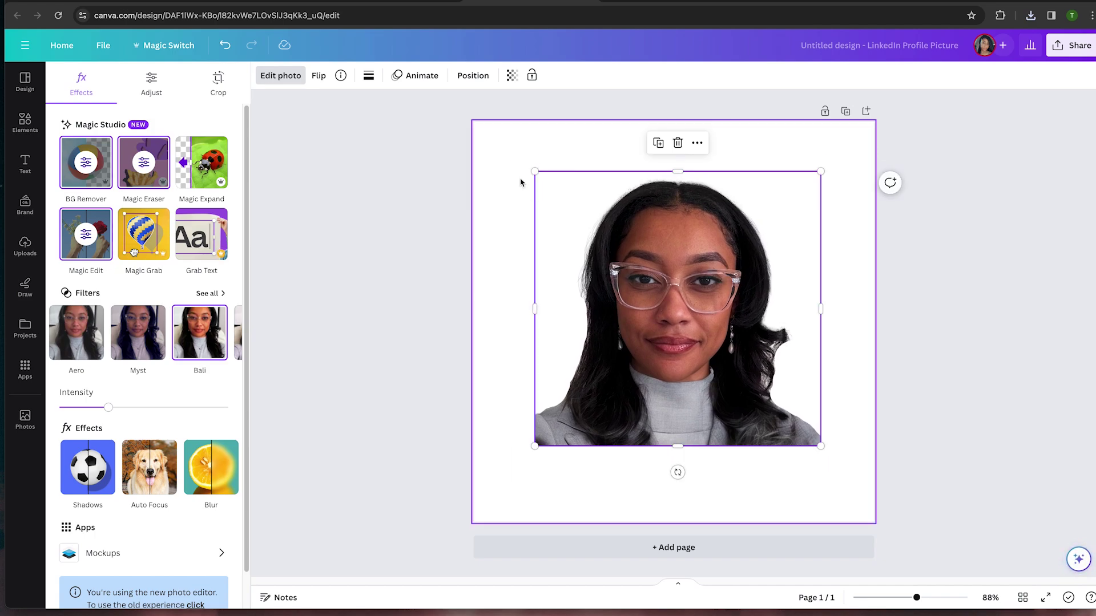
{"action": "left_click", "coordinate": [703, 389]}
{"action": "left_click_drag", "start_coordinate": [703, 390], "coordinate": [705, 384]}
Step: Search the design elements for "background"
{"action": "left_click", "coordinate": [25, 122]}
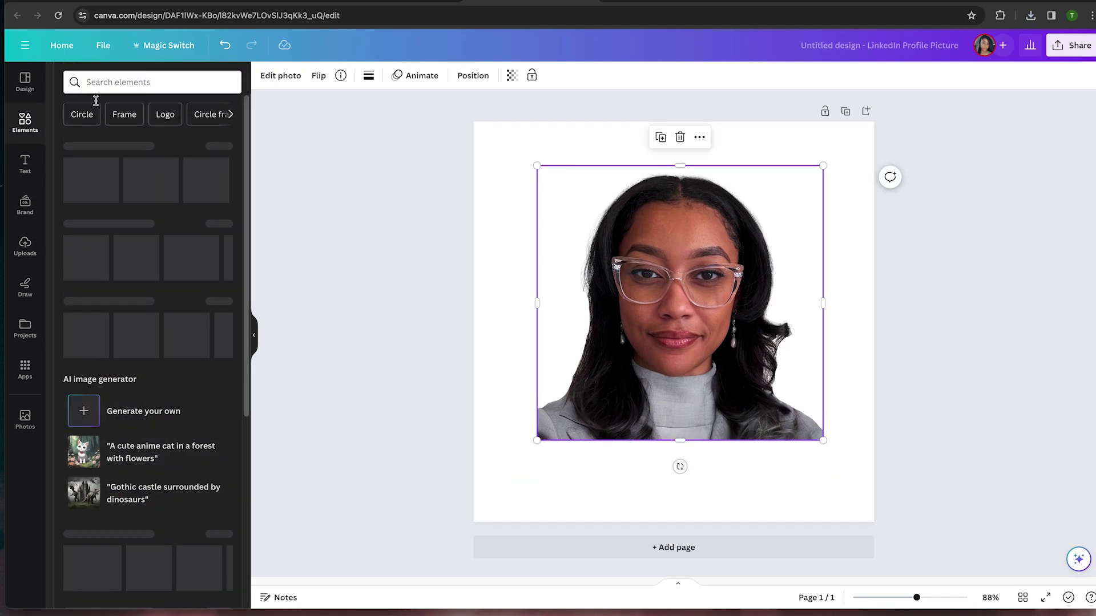
{"action": "left_click", "coordinate": [166, 83]}
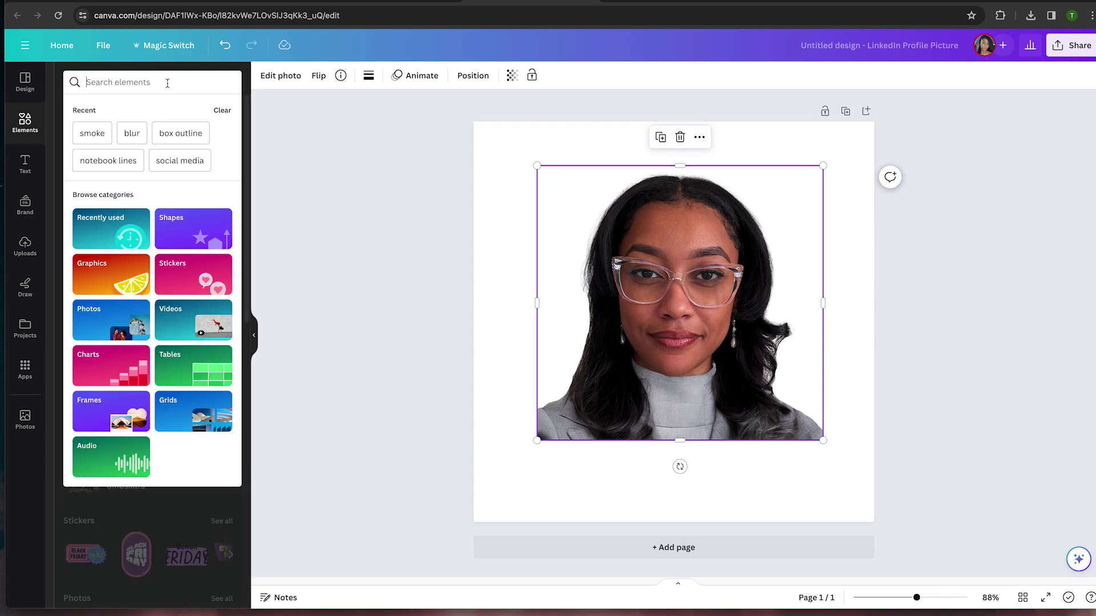
{"action": "type", "text": "ba"}
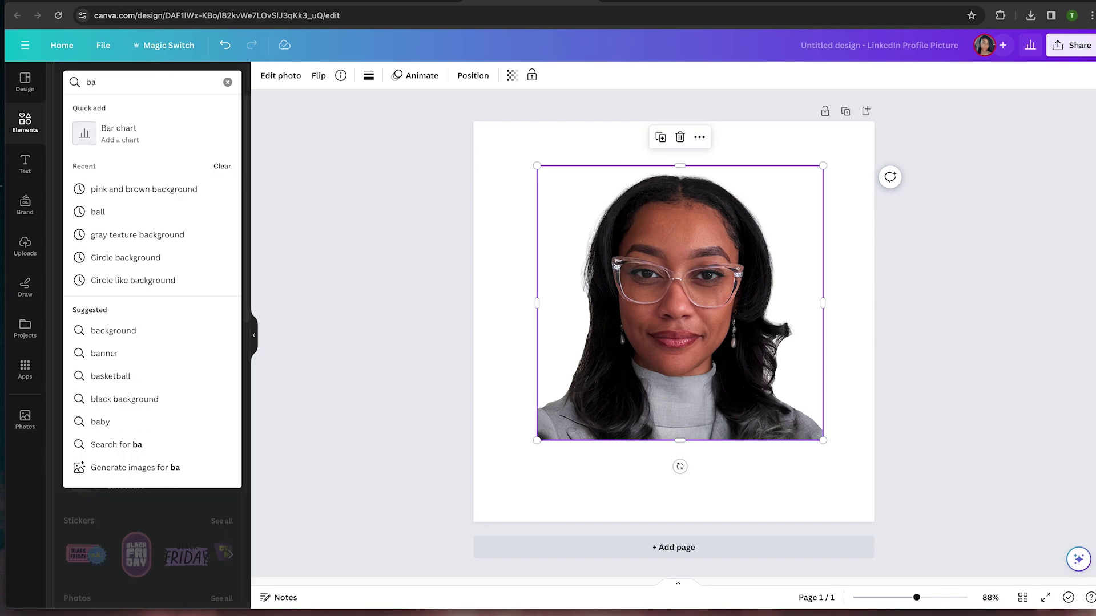
{"action": "type", "text": "ckgorund"}
{"action": "key", "text": "BackSpace"}
{"action": "key", "text": "BackSpace"}
{"action": "key", "text": "BackSpace"}
{"action": "key", "text": "BackSpace"}
{"action": "key", "text": "BackSpace"}
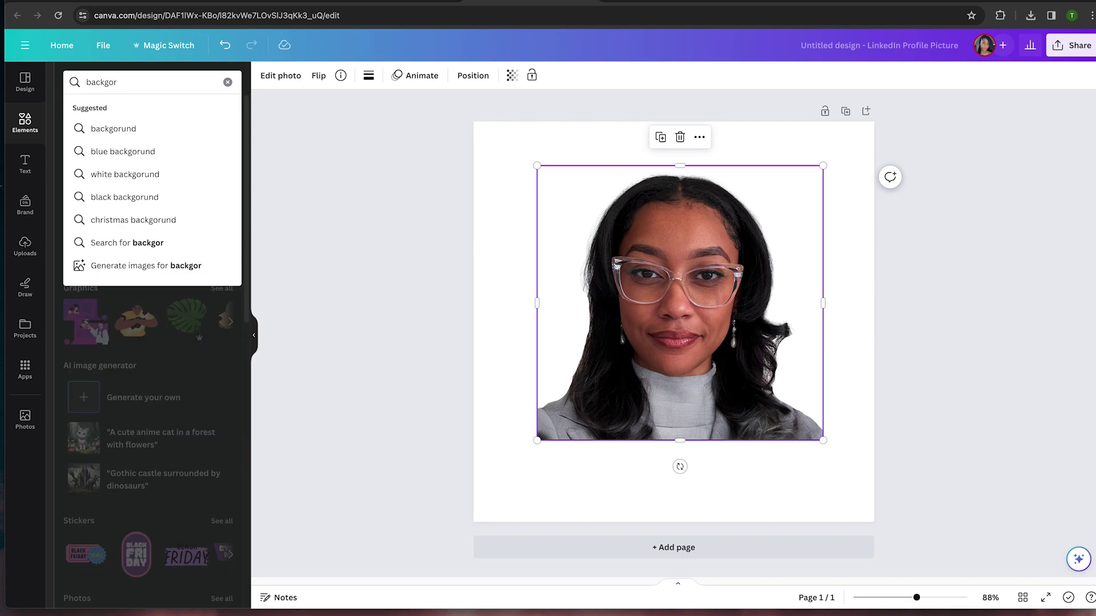
{"action": "type", "text": "round"}
{"action": "key", "text": "Return"}
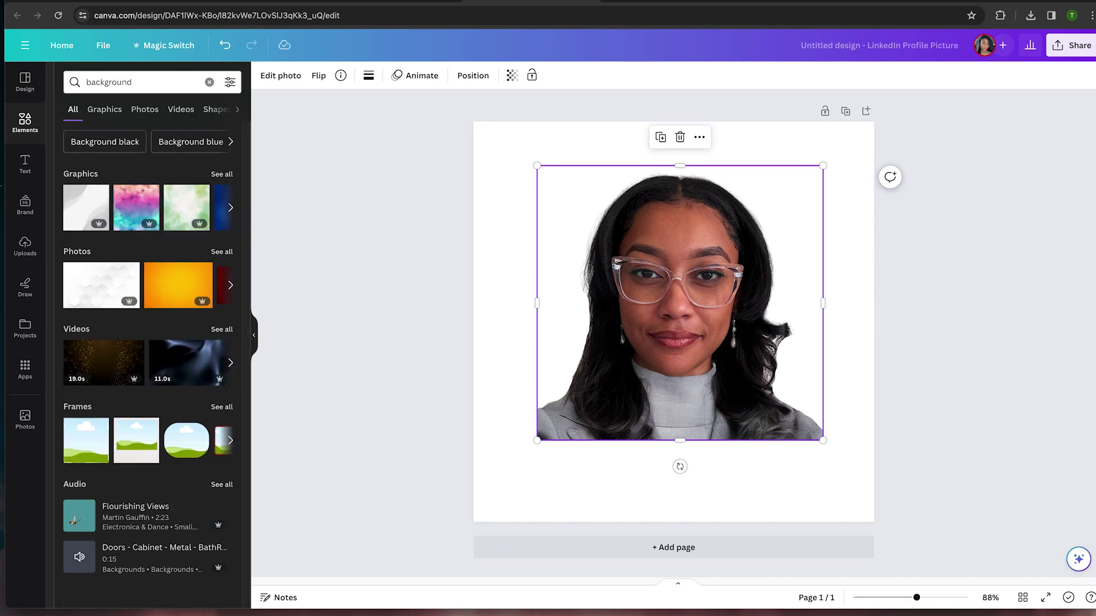
Step: Add the grey-to-white gradient from the full list of background graphics and set it as the page background
{"action": "left_click", "coordinate": [222, 174]}
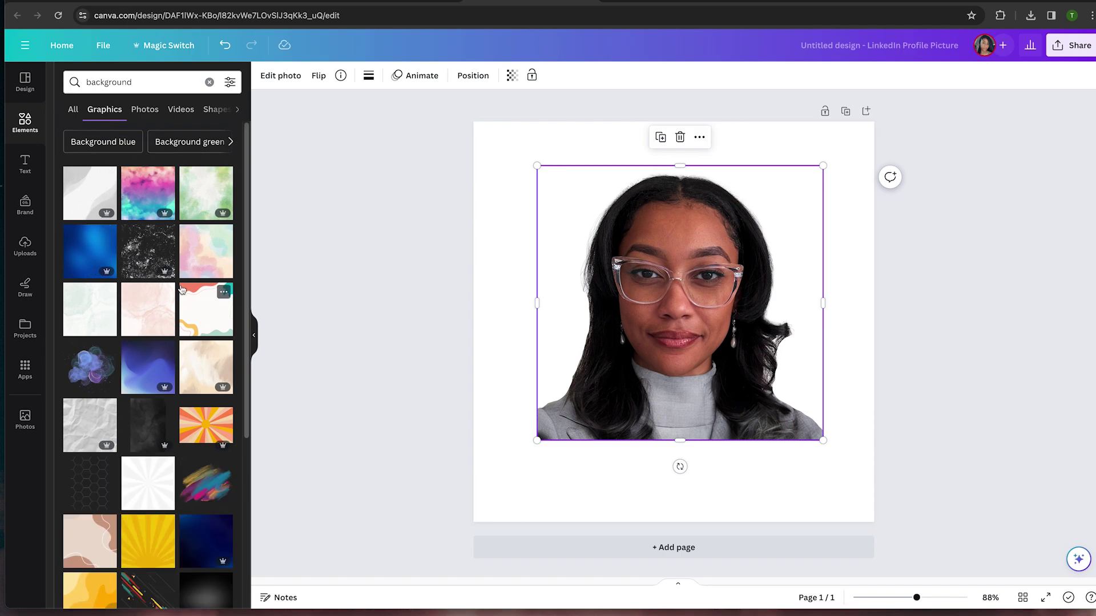
{"action": "scroll", "coordinate": [176, 290], "scroll_direction": "down", "scroll_amount": 1}
{"action": "scroll", "coordinate": [176, 289], "scroll_direction": "down", "scroll_amount": 5}
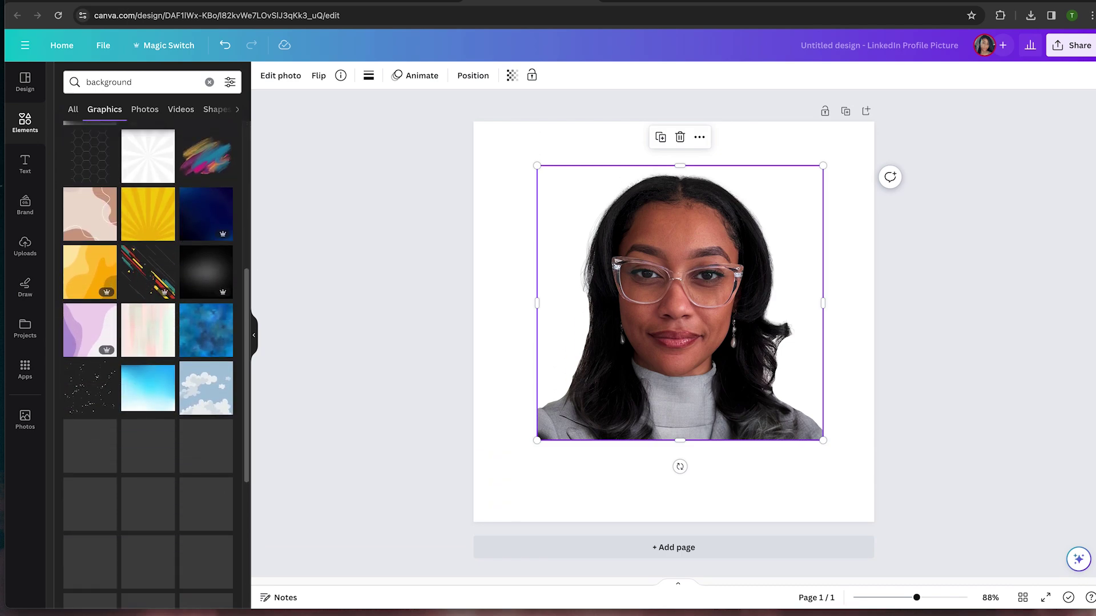
{"action": "scroll", "coordinate": [168, 437], "scroll_direction": "down", "scroll_amount": 3}
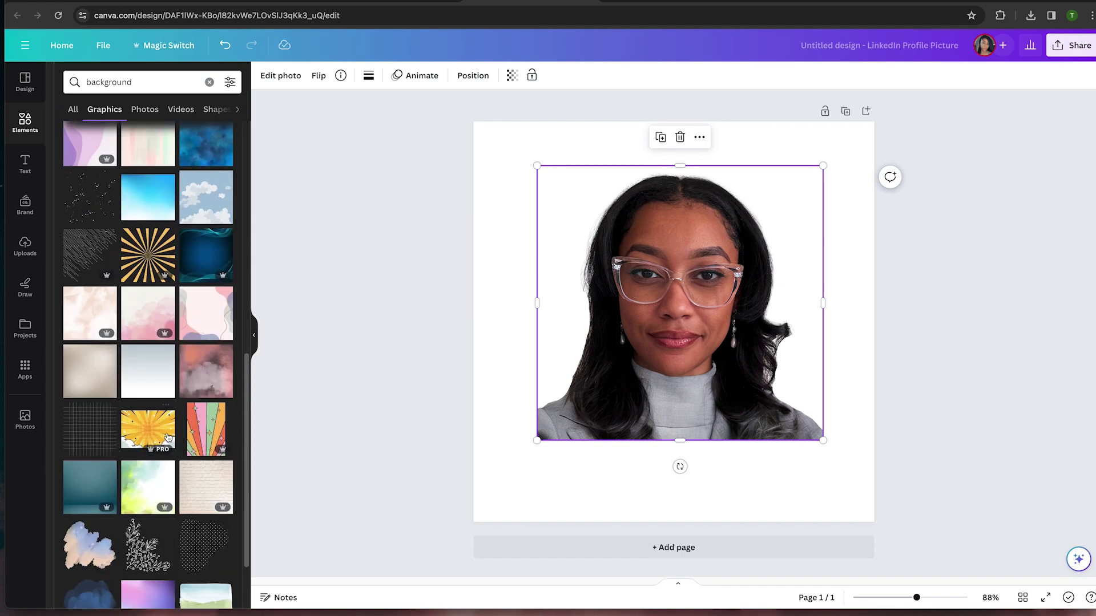
{"action": "left_click", "coordinate": [147, 367]}
{"action": "left_click_drag", "start_coordinate": [768, 202], "coordinate": [786, 215]}
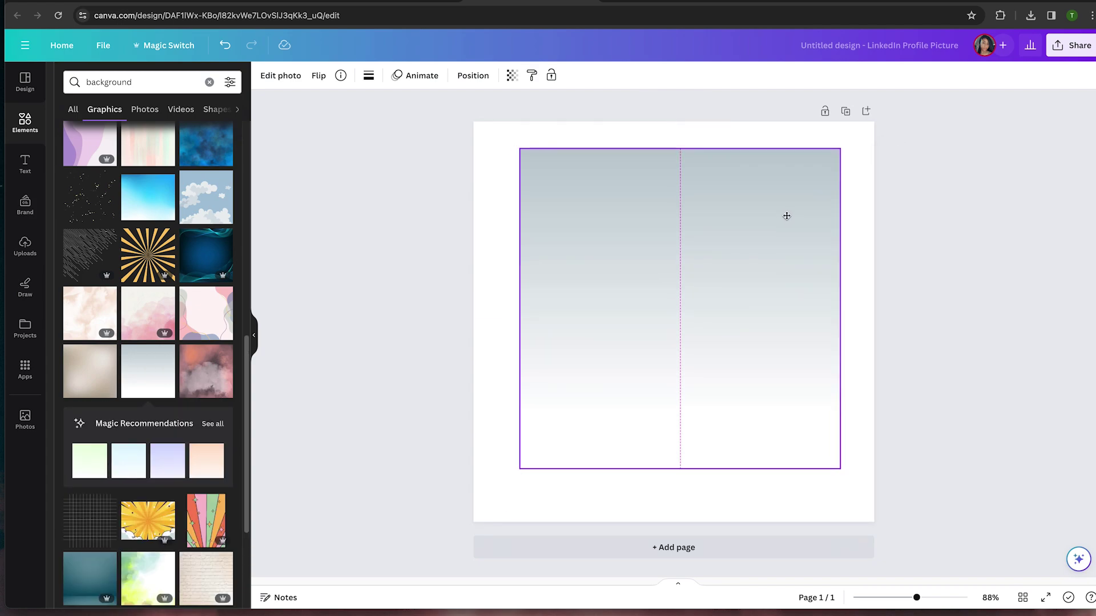
{"action": "right_click", "coordinate": [785, 217]}
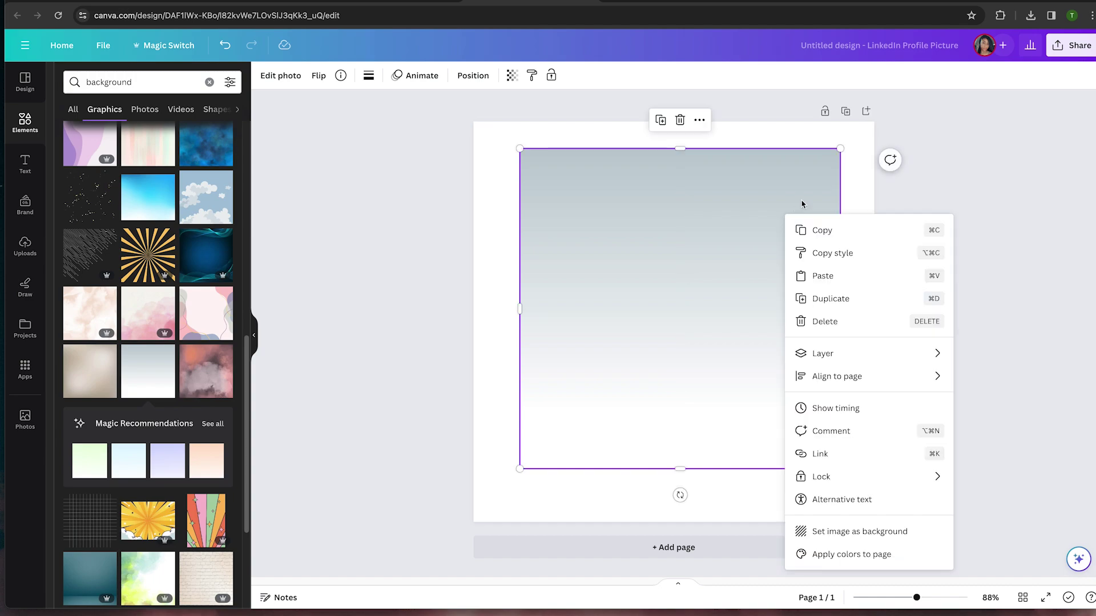
{"action": "mouse_move", "coordinate": [850, 357]}
{"action": "left_click", "coordinate": [829, 532]}
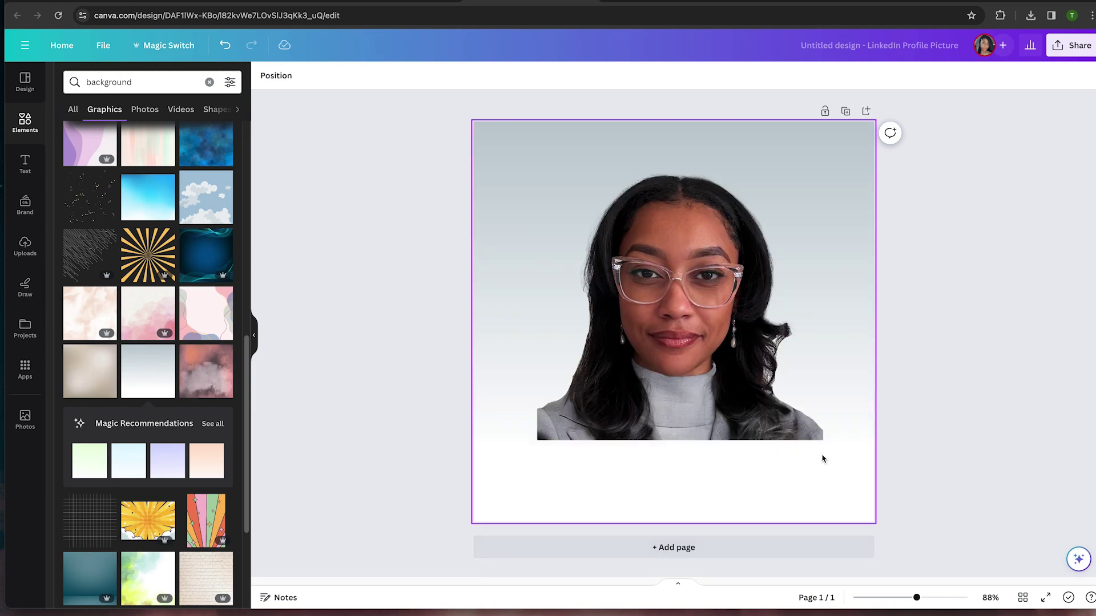
Step: Enlarge the portrait slightly and centre it horizontally on the gradient background
{"action": "left_click", "coordinate": [709, 258]}
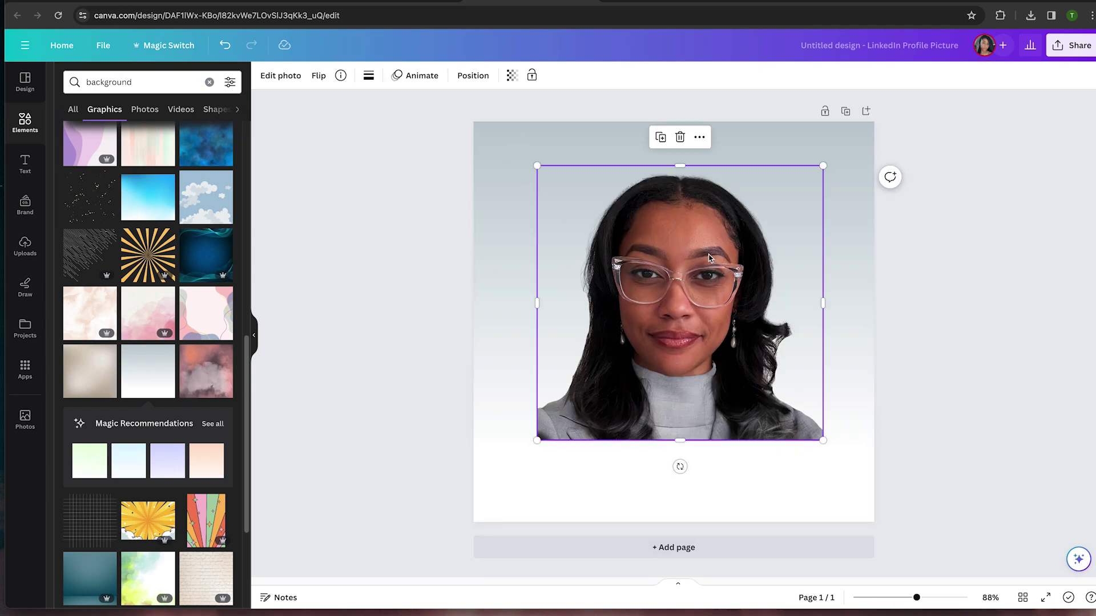
{"action": "left_click_drag", "start_coordinate": [709, 258], "coordinate": [703, 262]}
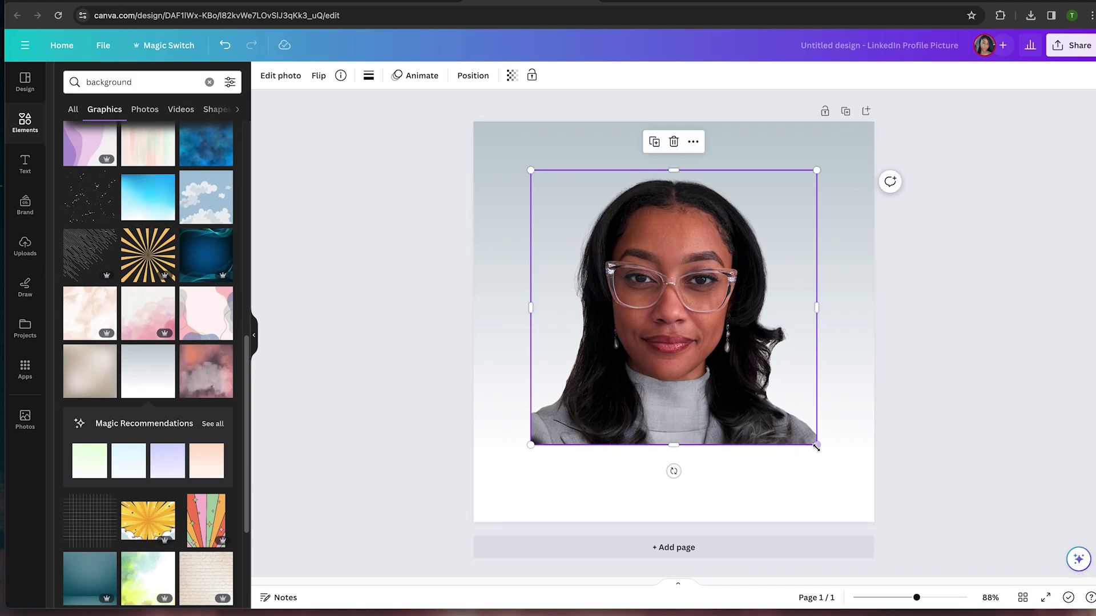
{"action": "left_click_drag", "start_coordinate": [827, 465], "coordinate": [853, 485]}
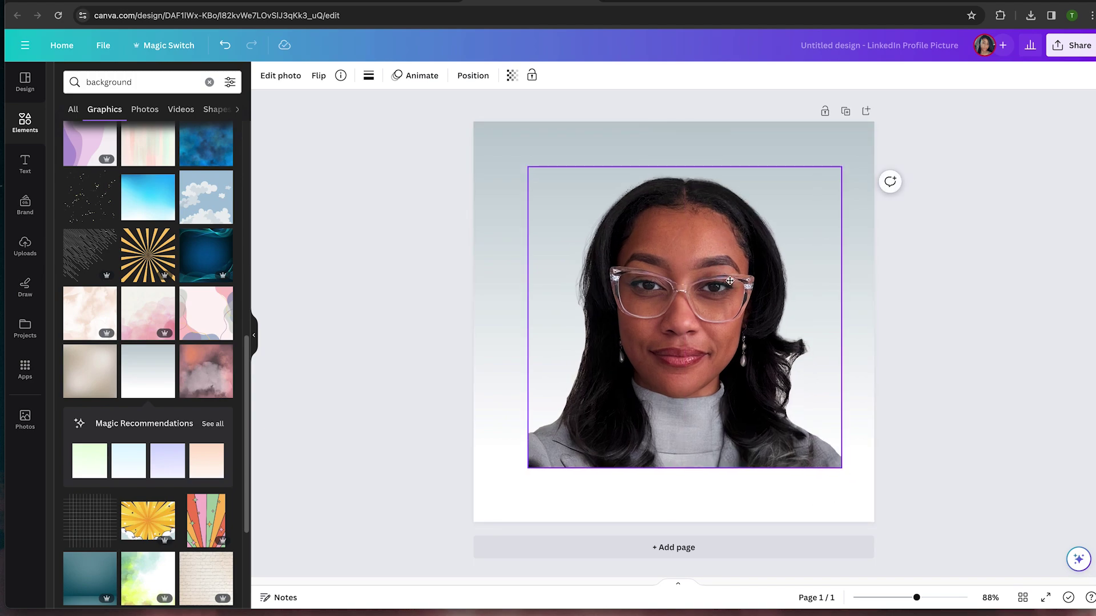
{"action": "mouse_move", "coordinate": [736, 293]}
{"action": "left_mouse_down"}
{"action": "mouse_move", "coordinate": [723, 272]}
{"action": "mouse_move", "coordinate": [726, 283]}
{"action": "left_mouse_up"}
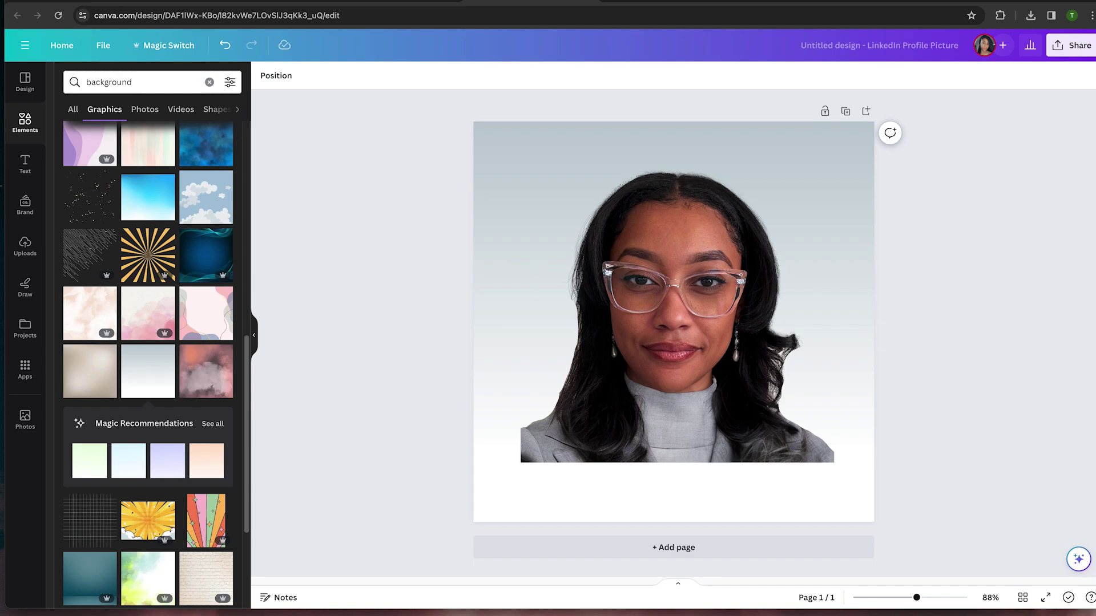
{"action": "left_click", "coordinate": [774, 430]}
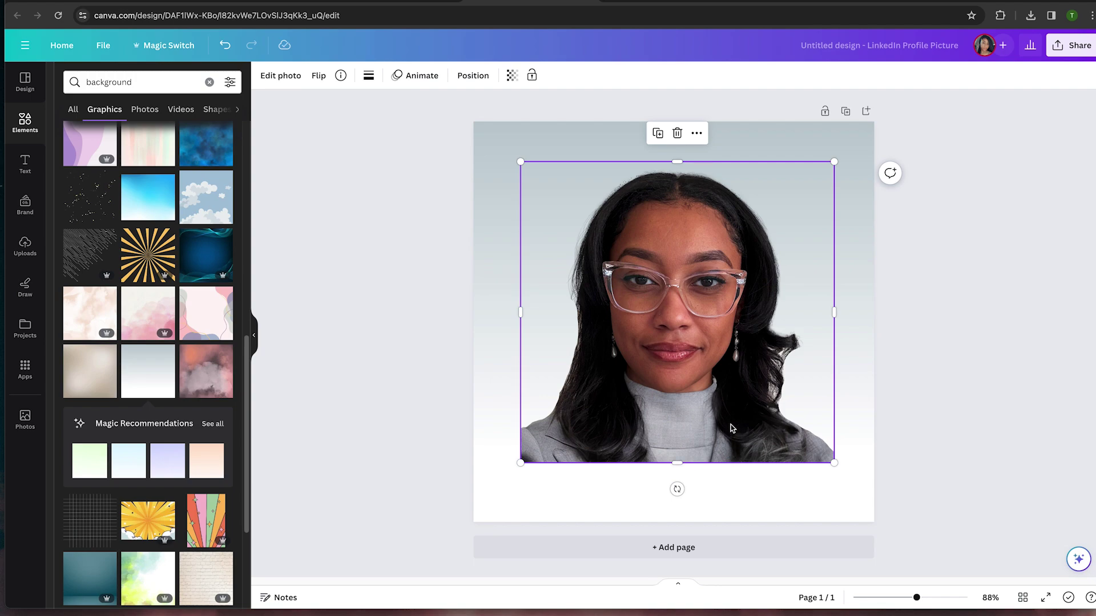
{"action": "left_click_drag", "start_coordinate": [731, 425], "coordinate": [745, 468]}
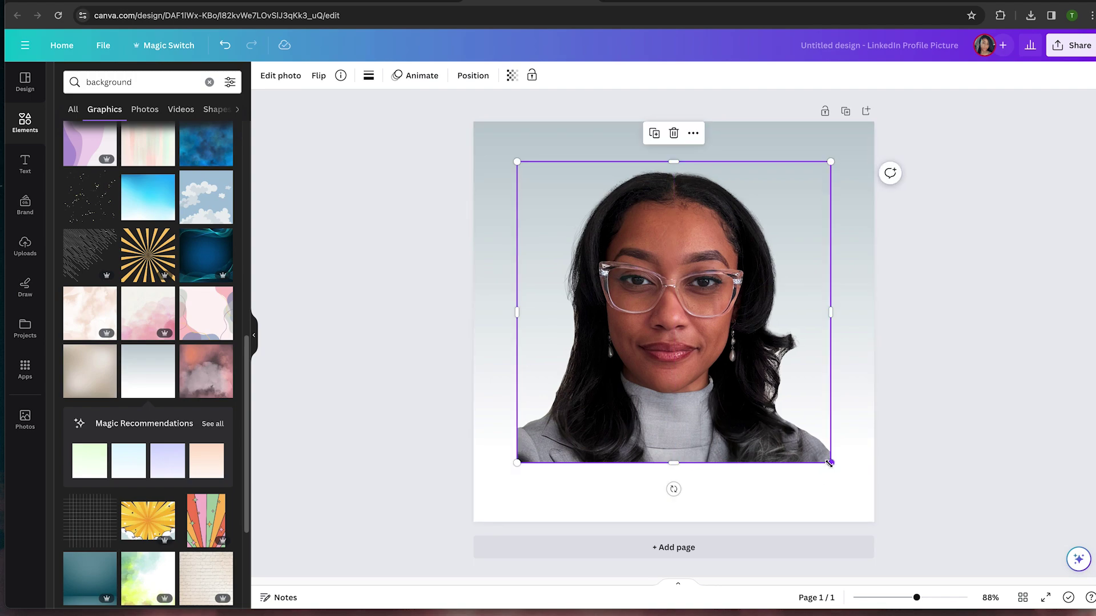
Step: Enlarge the portrait to span the page's full width, rest it on the lower page edge, and fine-tune its side edge
{"action": "left_click_drag", "start_coordinate": [866, 511], "coordinate": [907, 540]}
{"action": "left_click_drag", "start_coordinate": [827, 424], "coordinate": [779, 396]}
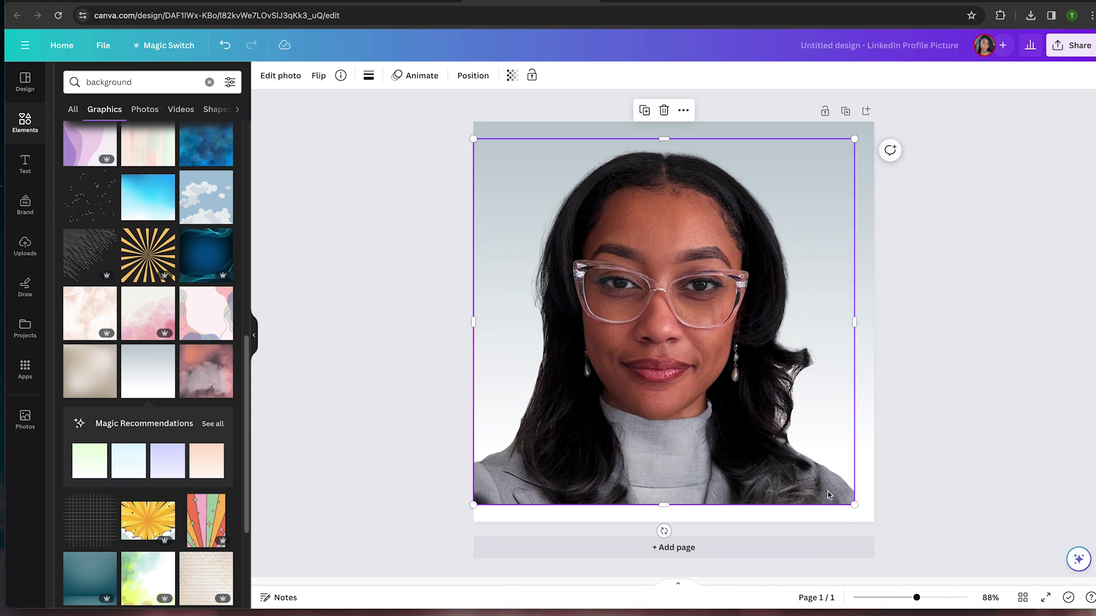
{"action": "left_click_drag", "start_coordinate": [853, 505], "coordinate": [873, 521]}
{"action": "mouse_move", "coordinate": [698, 351]}
{"action": "left_mouse_down"}
{"action": "mouse_move", "coordinate": [698, 341]}
{"action": "mouse_move", "coordinate": [698, 350]}
{"action": "left_mouse_up"}
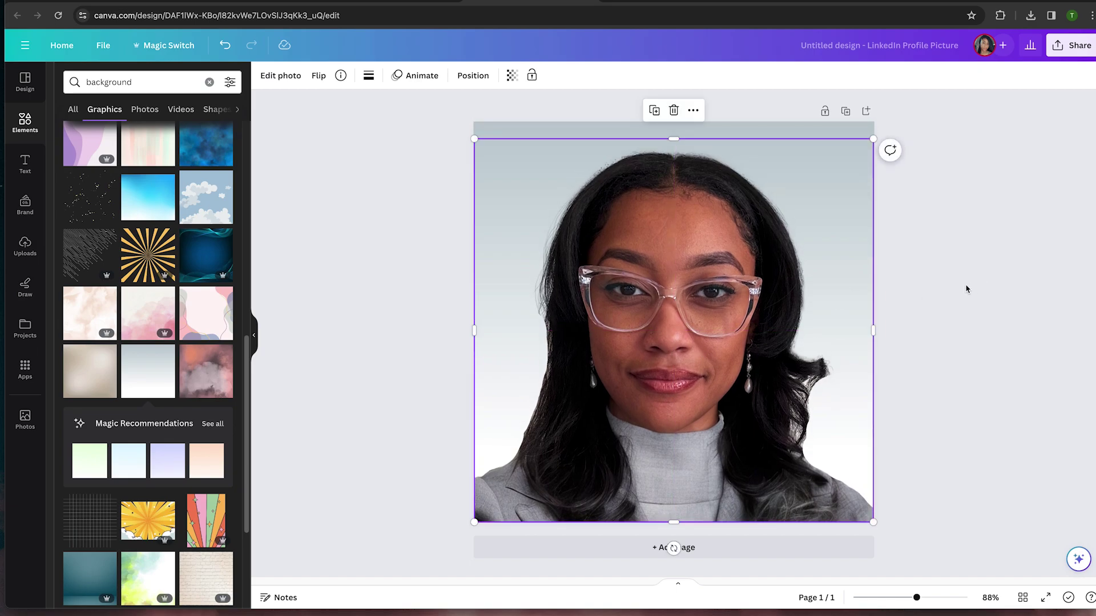
{"action": "left_click", "coordinate": [962, 292]}
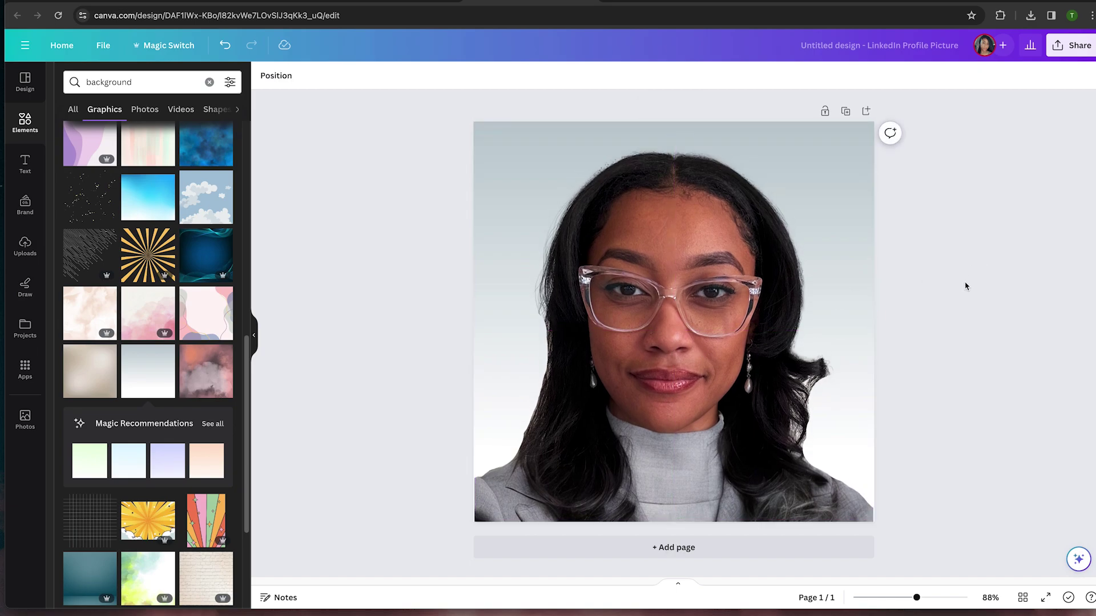
{"action": "left_click", "coordinate": [765, 295]}
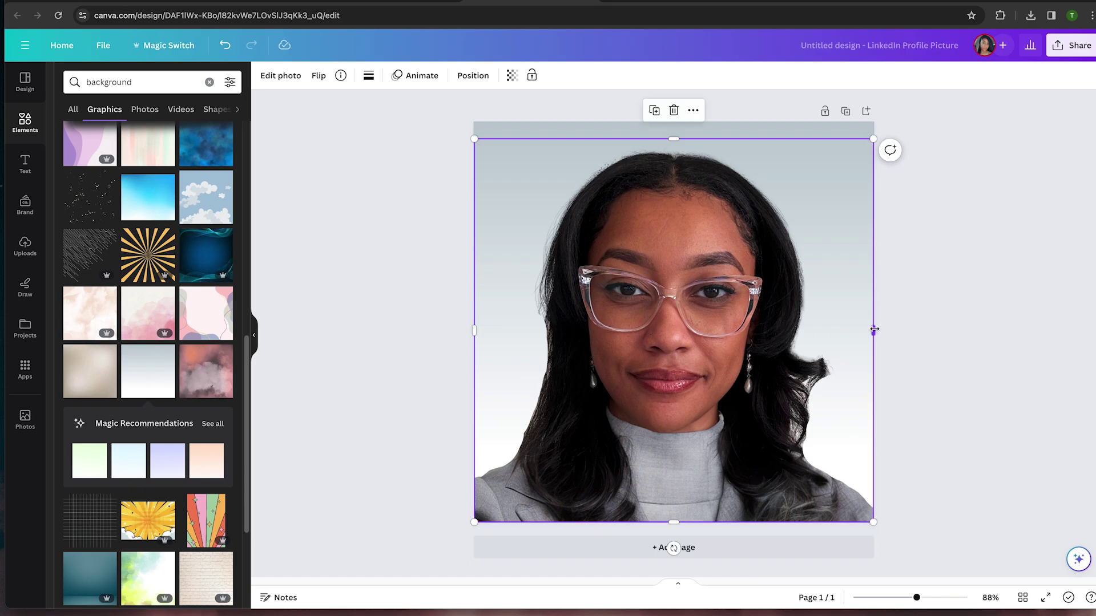
{"action": "left_click_drag", "start_coordinate": [874, 330], "coordinate": [874, 328]}
{"action": "left_click", "coordinate": [956, 251]}
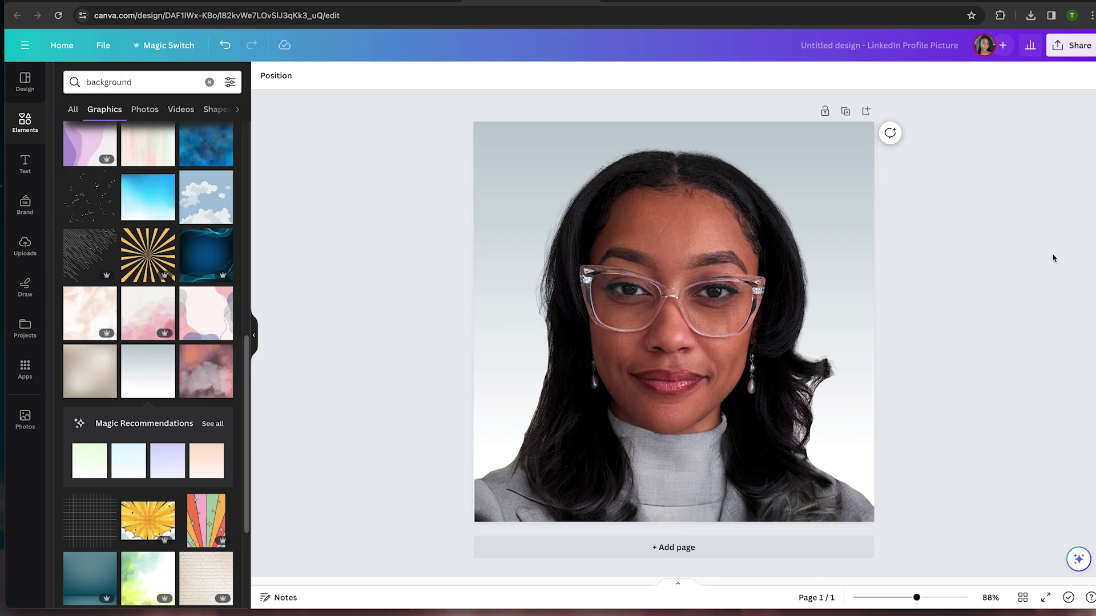
{"action": "left_click", "coordinate": [1073, 47]}
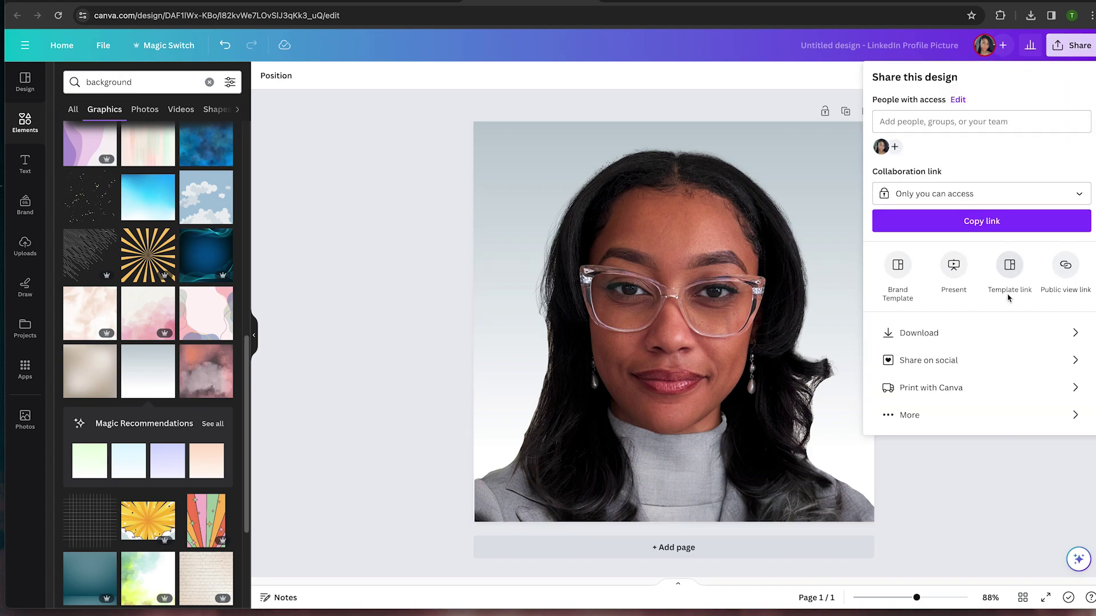
{"action": "left_click", "coordinate": [916, 336]}
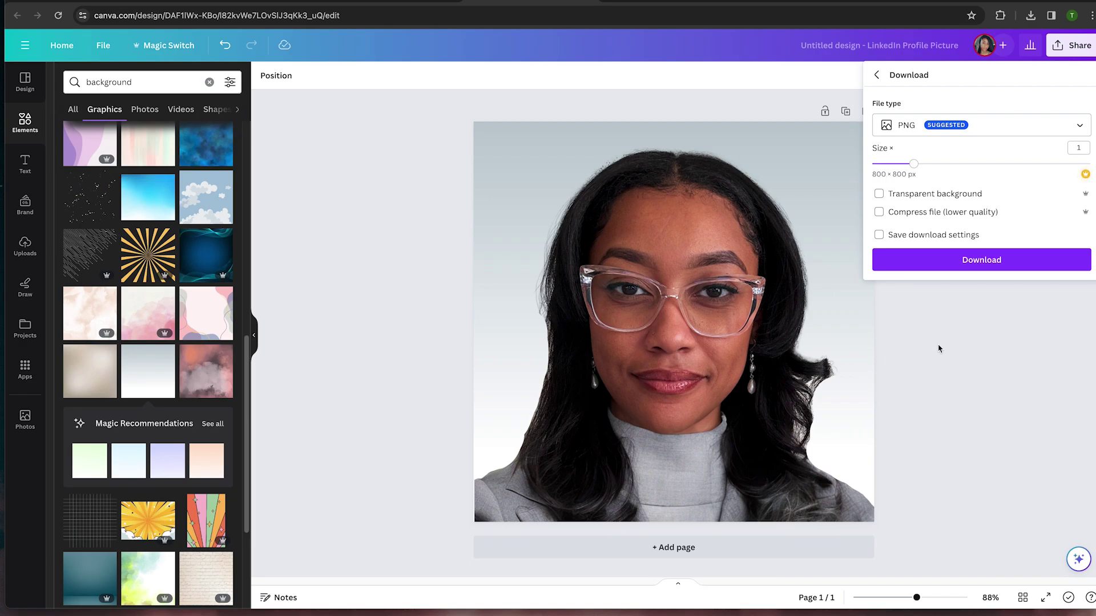
{"action": "left_click", "coordinate": [950, 132]}
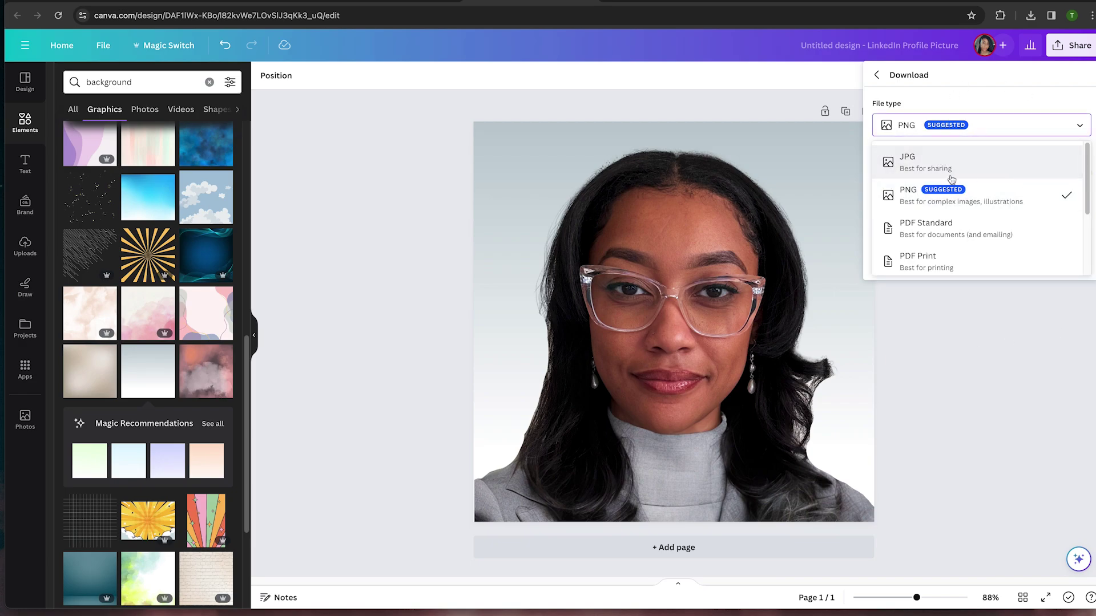
{"action": "left_click", "coordinate": [1008, 367]}
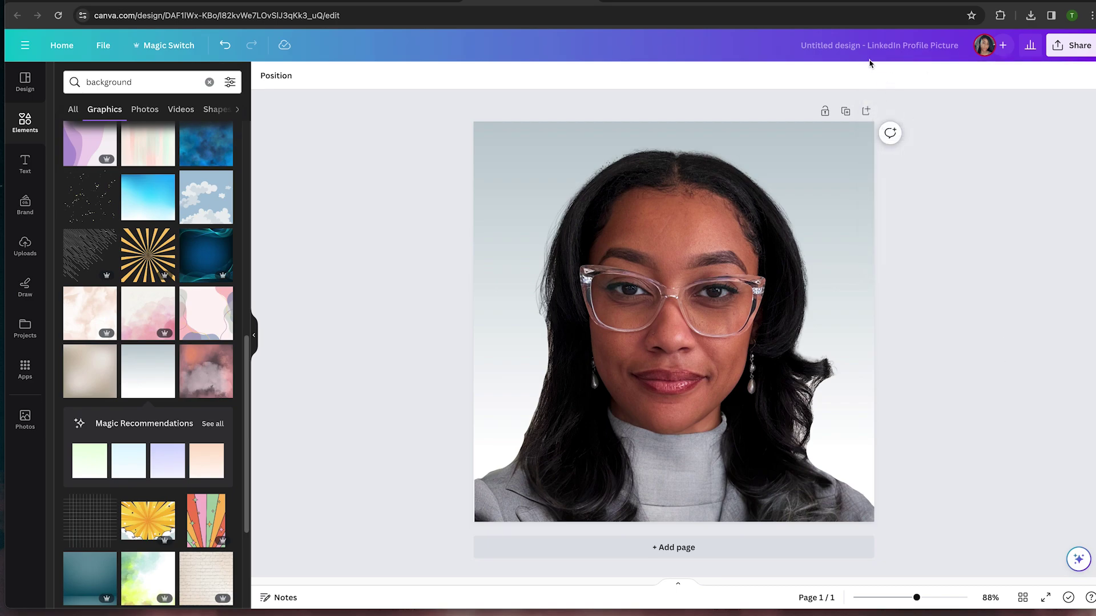
Step: Download the finished profile picture as a PNG at 800 × 800 px
{"action": "left_click", "coordinate": [1071, 45]}
{"action": "left_click", "coordinate": [920, 330]}
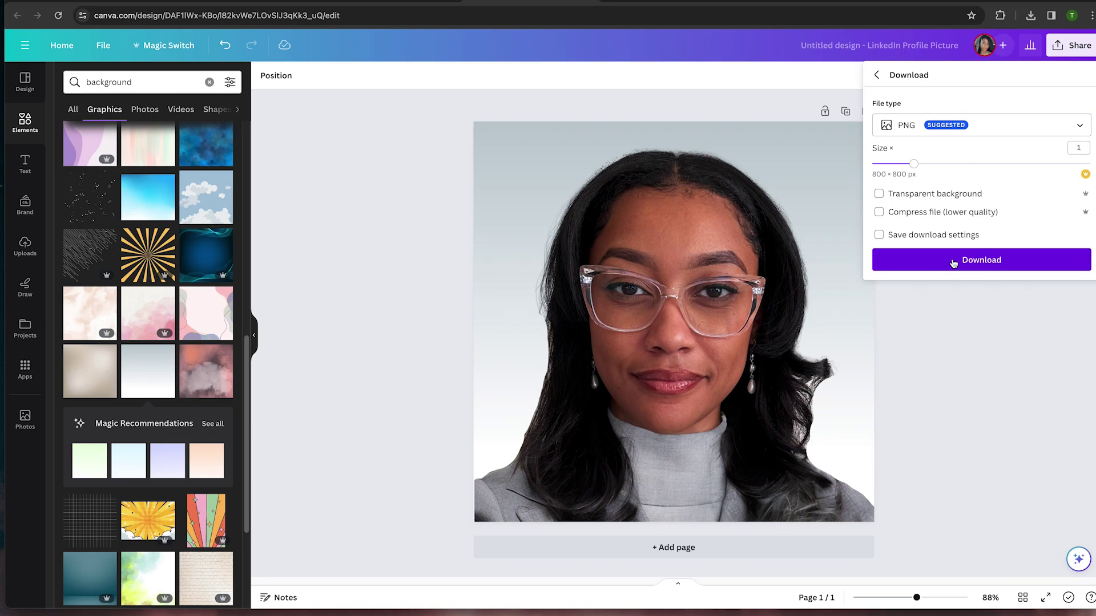
{"action": "left_click", "coordinate": [953, 261]}
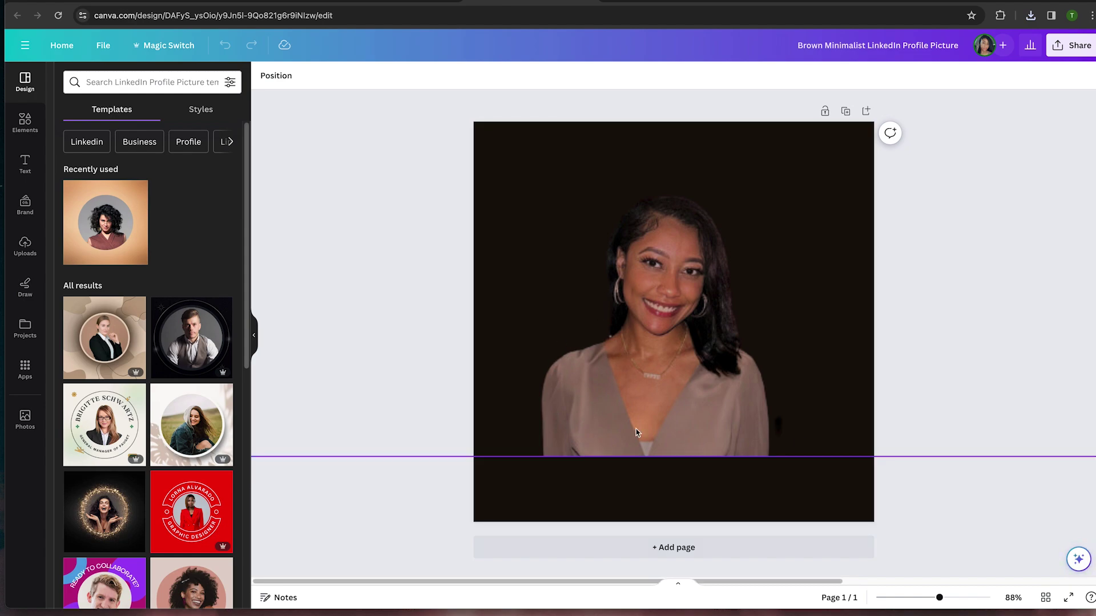
Step: Add the uploaded restaurant photo of the woman holding a red drink to the Brown Minimalist LinkedIn Profile Picture design
{"action": "left_click", "coordinate": [25, 245]}
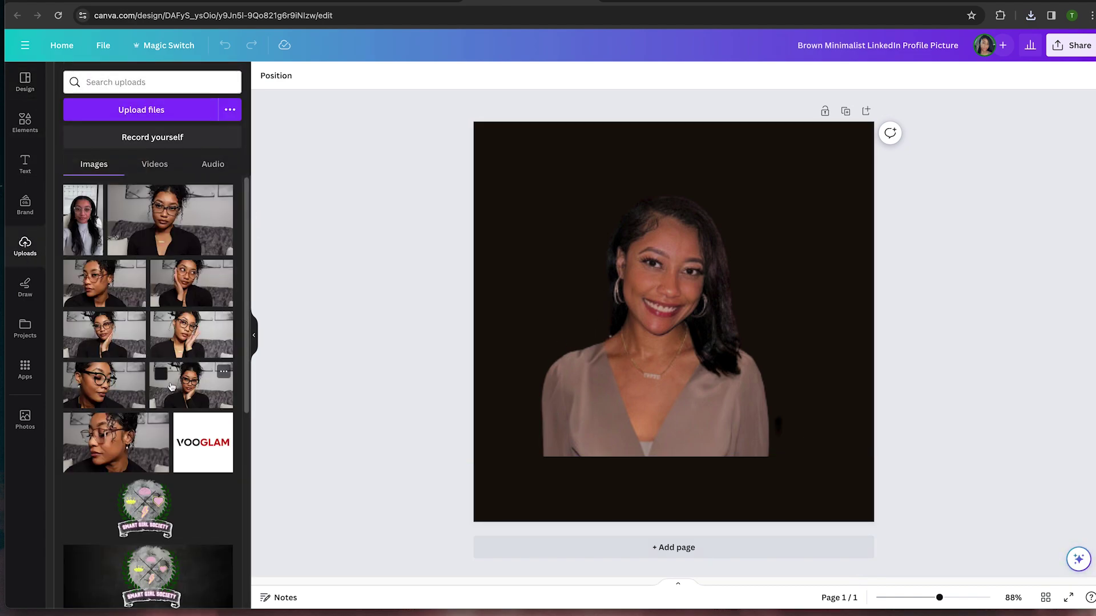
{"action": "scroll", "coordinate": [171, 387], "scroll_direction": "down", "scroll_amount": 10}
{"action": "left_click", "coordinate": [189, 435]}
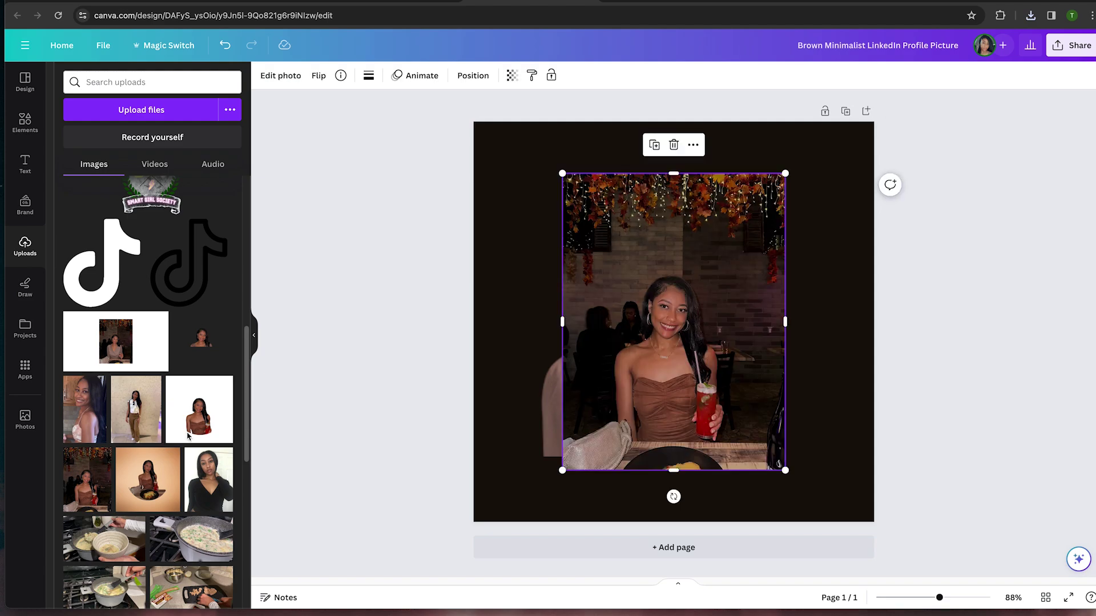
Step: Enlarge the restaurant photo past the page's full height, centre it horizontally with its base on the lower page edge, and delete it
{"action": "left_click_drag", "start_coordinate": [715, 363], "coordinate": [750, 330]}
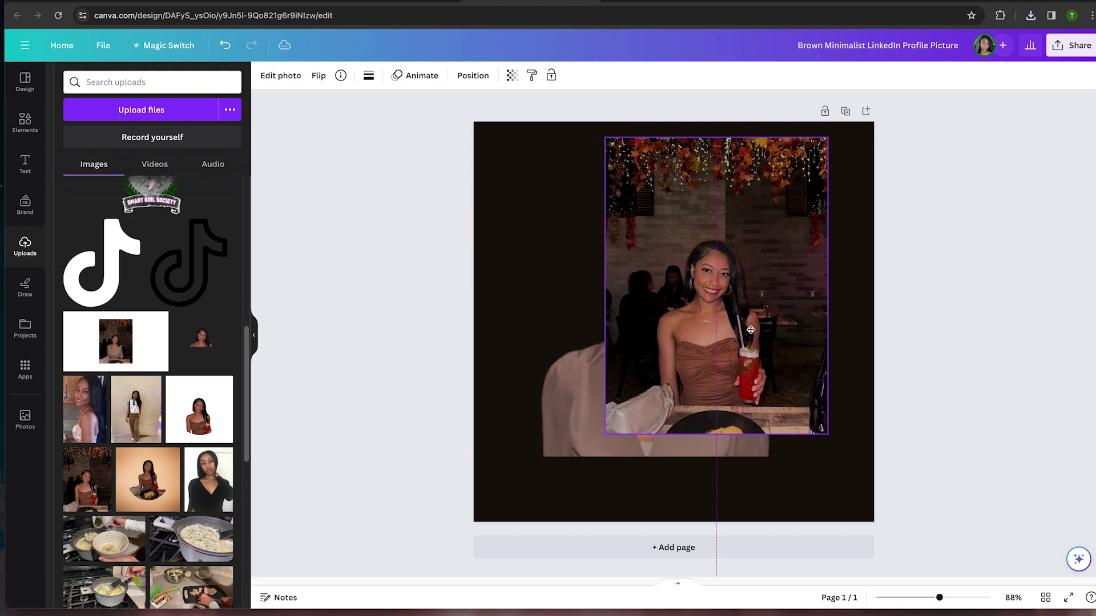
{"action": "left_click_drag", "start_coordinate": [828, 434], "coordinate": [925, 567]}
{"action": "left_click_drag", "start_coordinate": [861, 435], "coordinate": [770, 385]}
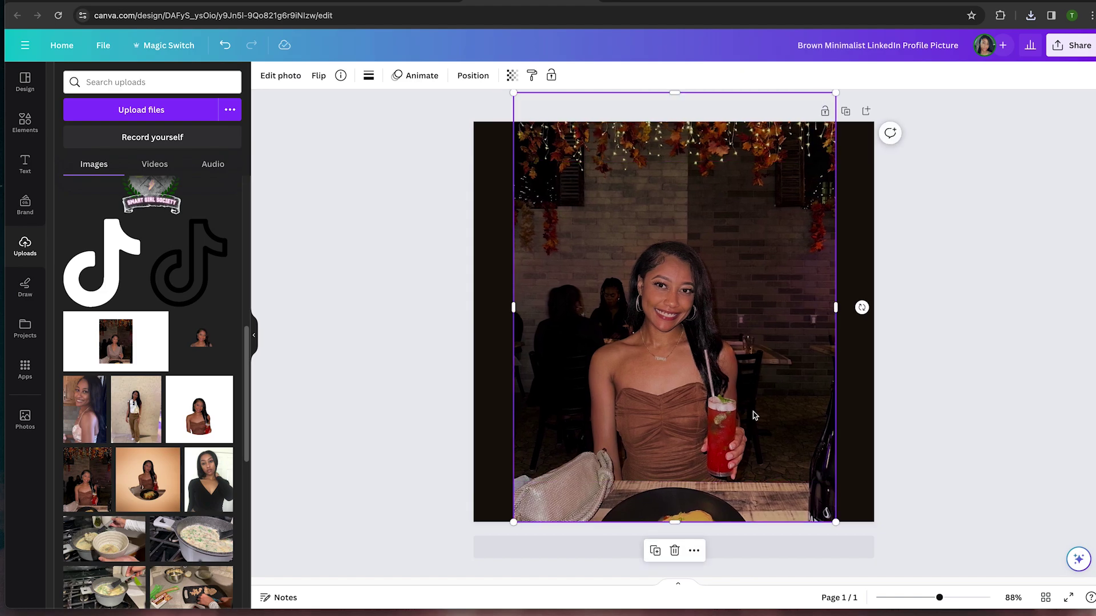
{"action": "left_click", "coordinate": [675, 551]}
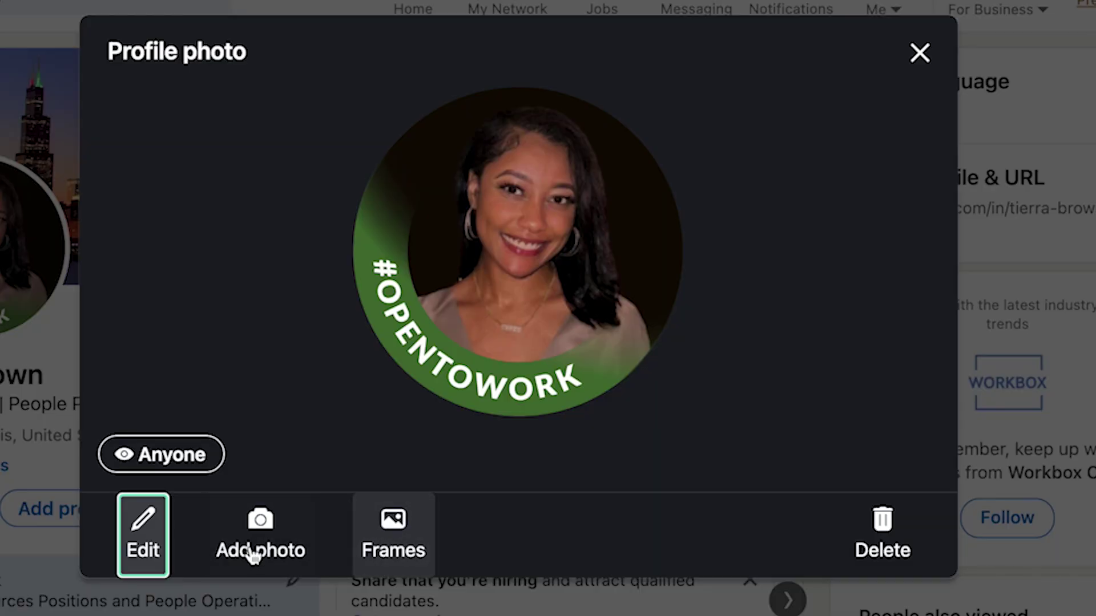
Step: In LinkedIn's profile photo dialog, upload Untitled design (1).png from Downloads as the replacement photo
{"action": "left_click", "coordinate": [250, 552]}
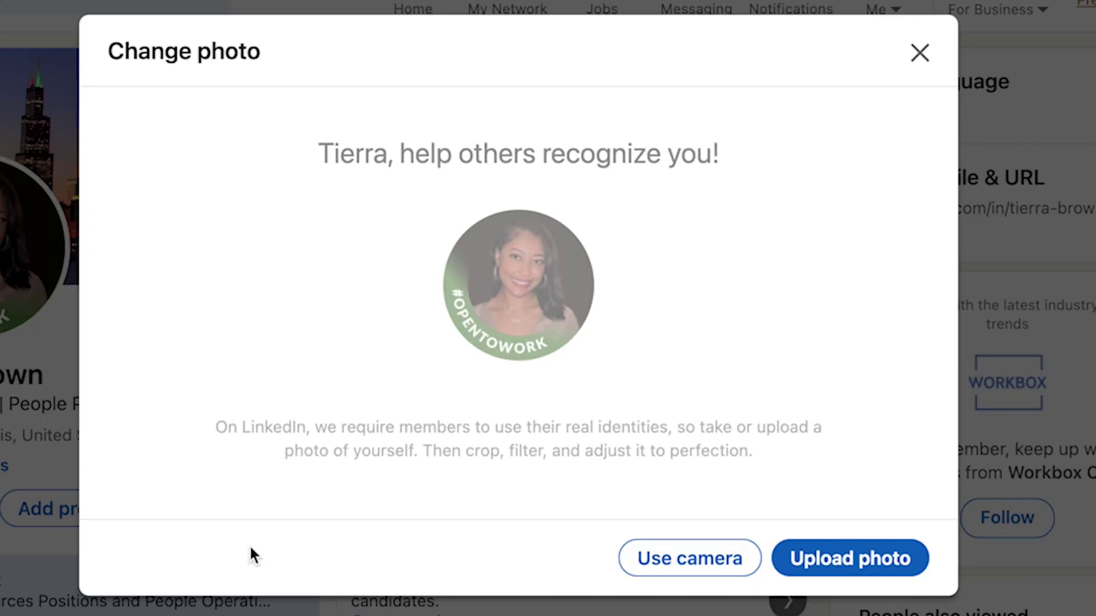
{"action": "left_click", "coordinate": [816, 569]}
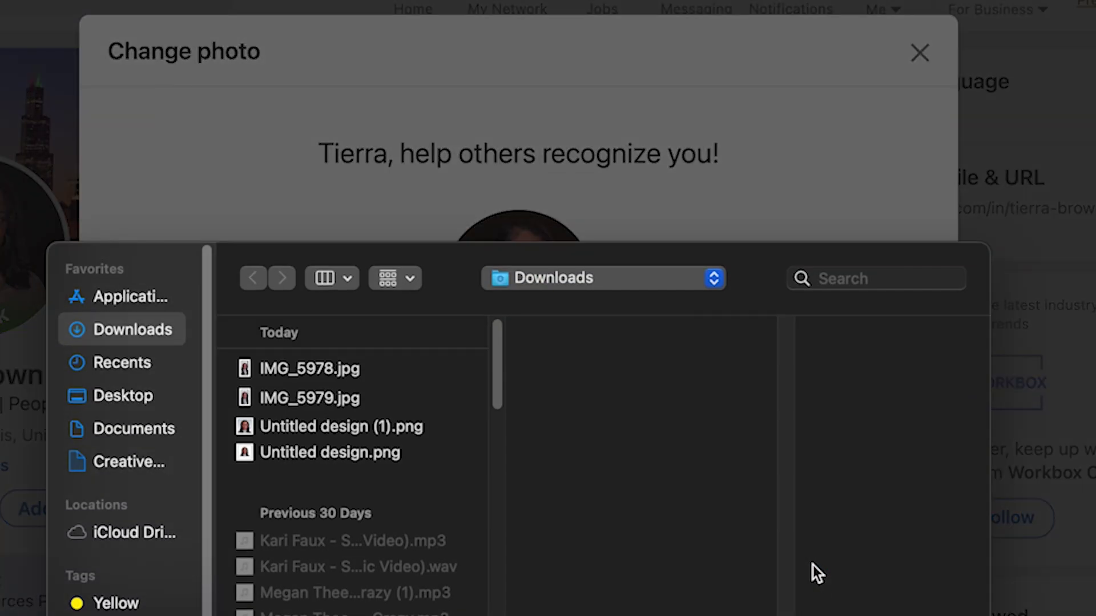
{"action": "left_click", "coordinate": [328, 433]}
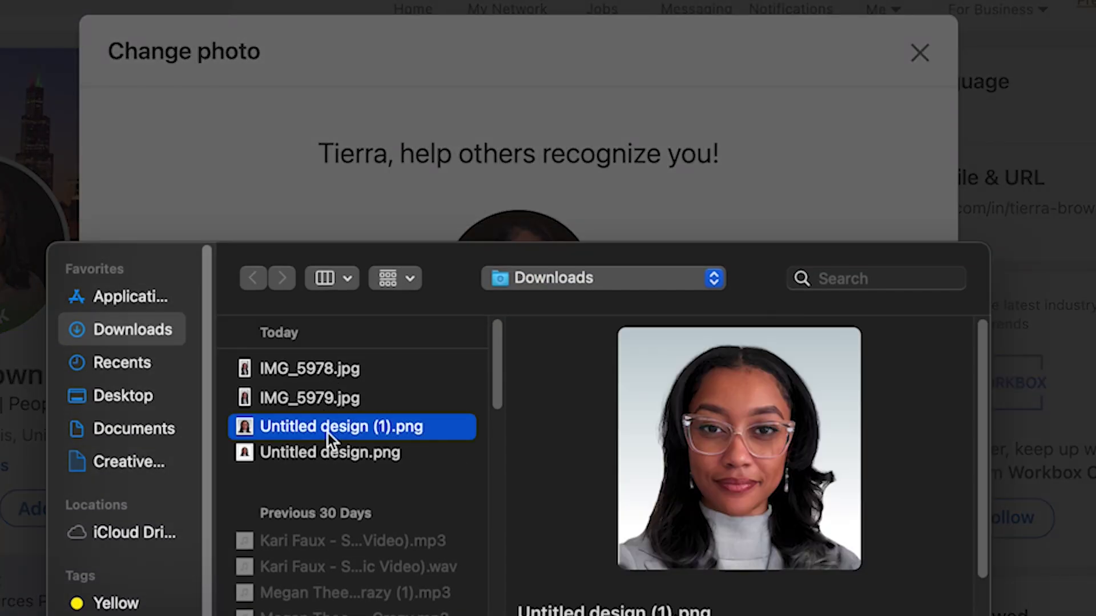
{"action": "key", "text": "Return"}
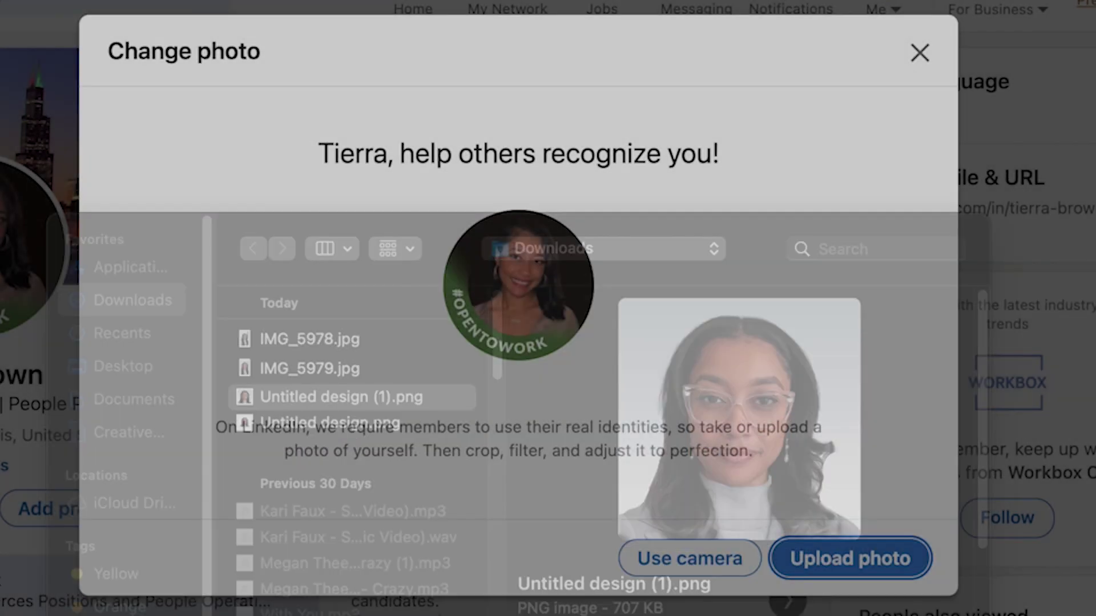